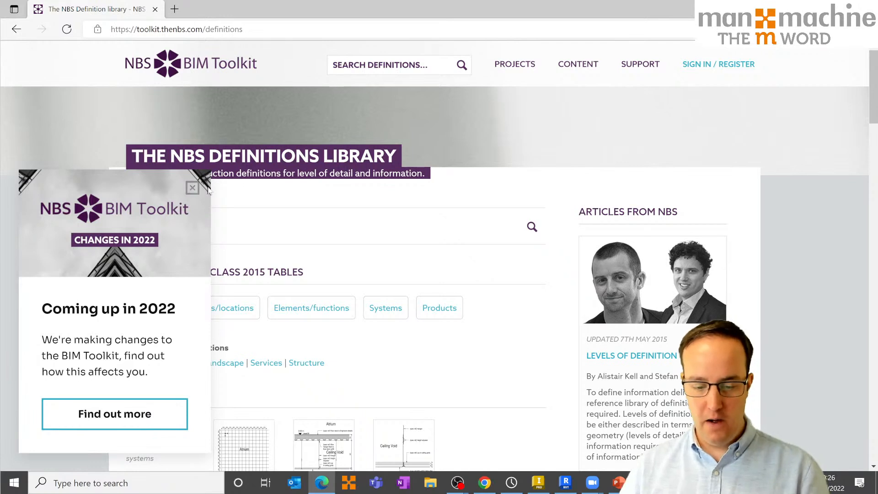
Dismiss the notice about changes in 2022 and search the definitions library for "air handling unit"
click(193, 188)
click(388, 65)
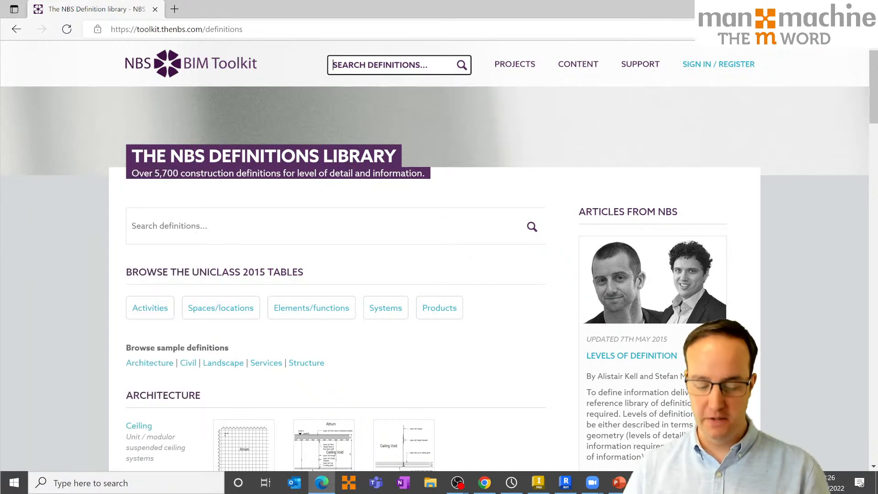
text(air handl)
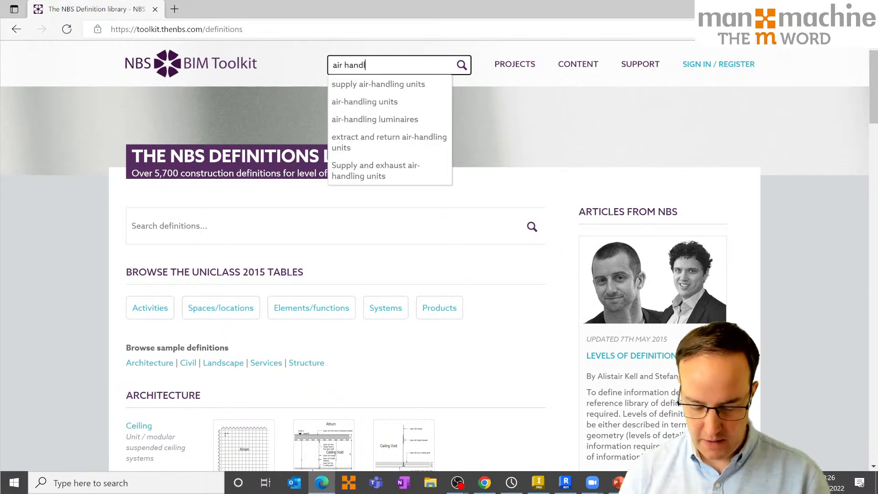
text(ing unit)
key(Return)
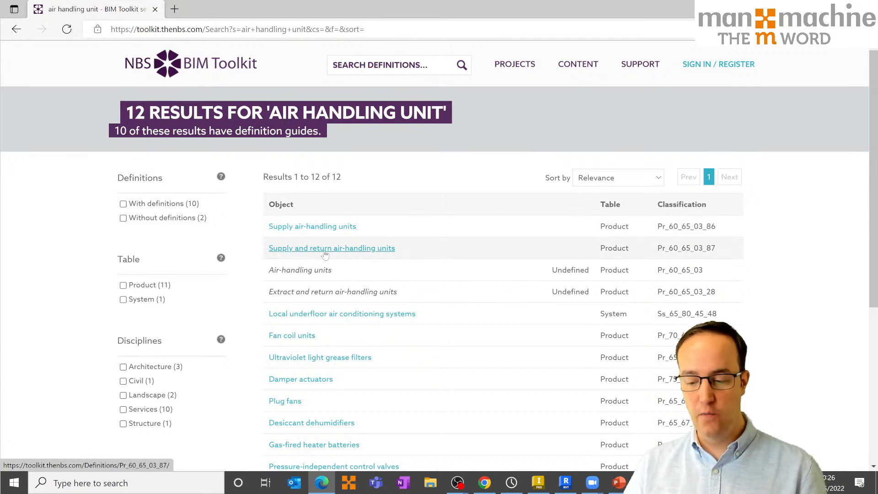
Open the Supply and return air-handling units definition, Pr_60_65_03_87, and highlight the name in its Uniclass2015 classification
drag(657, 227, 707, 252)
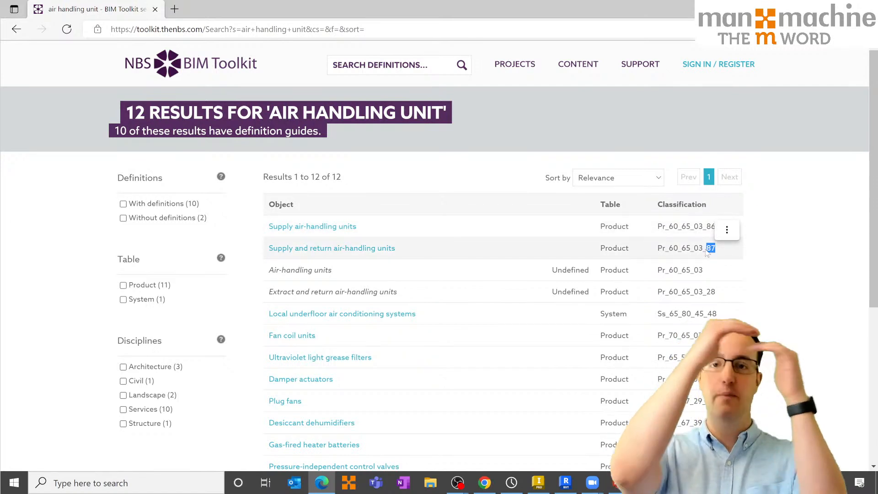
click(367, 253)
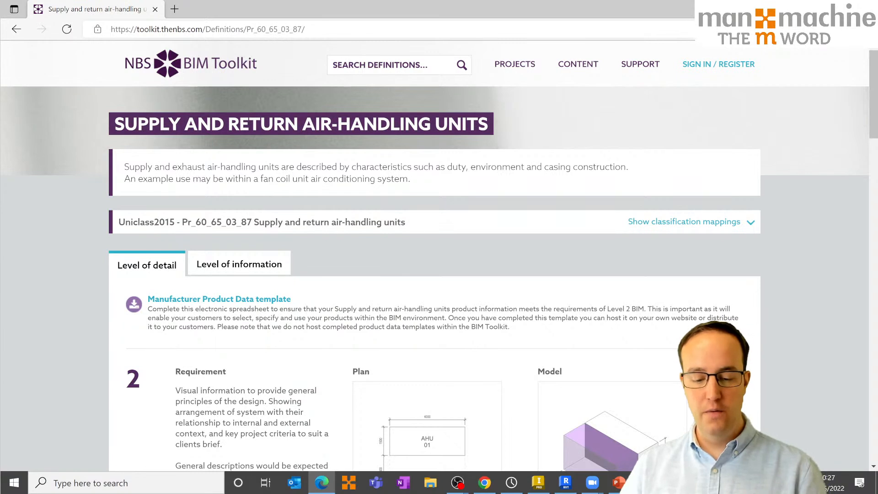
drag(182, 222, 408, 224)
click(270, 225)
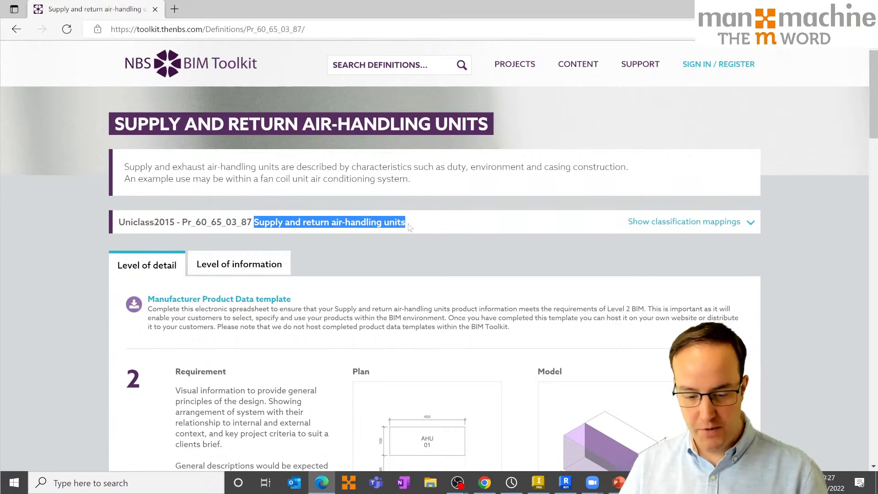
Examine the level of detail requirements, plans, elevations and model illustrations for levels 2 to 5 of the air-handling unit
scroll(388, 225, down, 1)
scroll(389, 225, down, 3)
scroll(193, 215, down, 2)
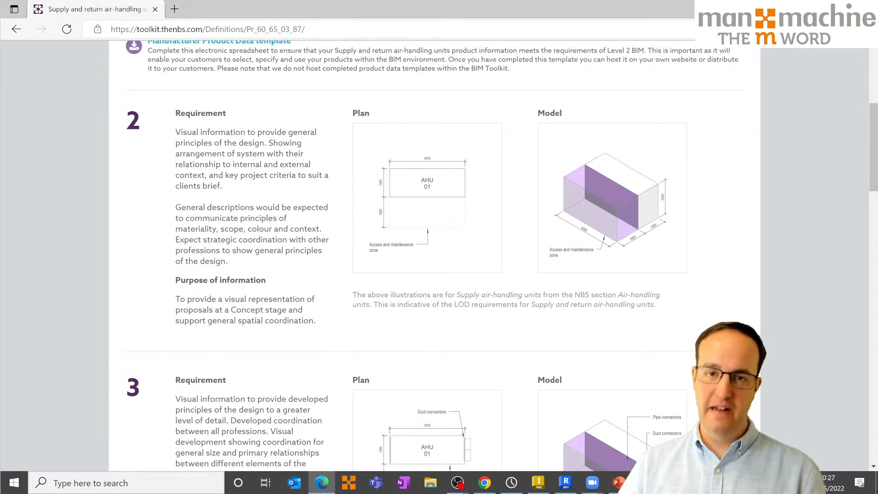
scroll(439, 256, down, 1)
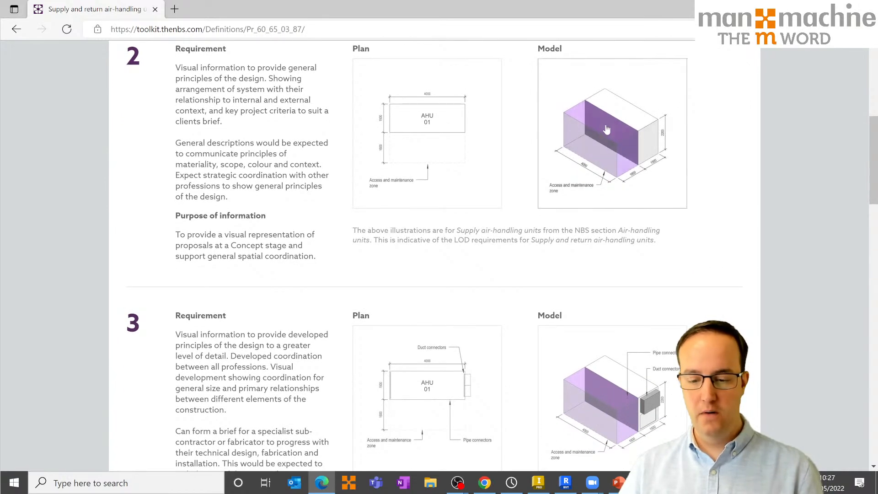
scroll(416, 166, down, 3)
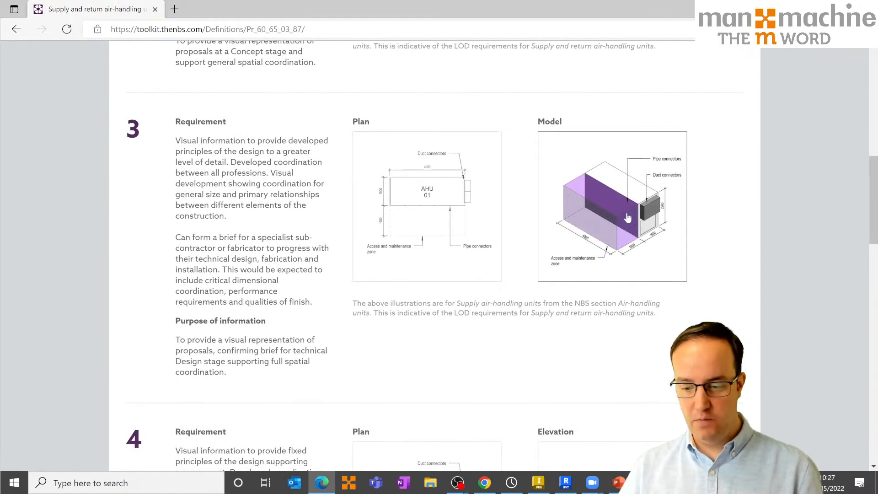
scroll(651, 207, down, 4)
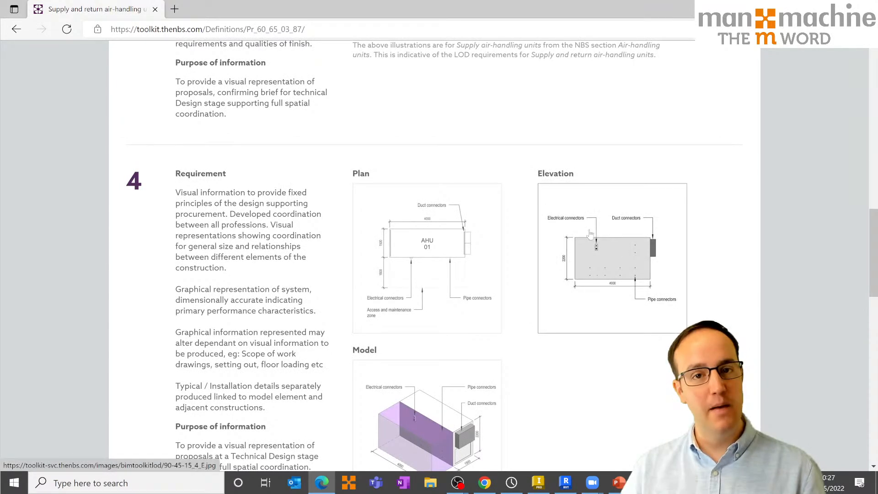
scroll(588, 251, down, 1)
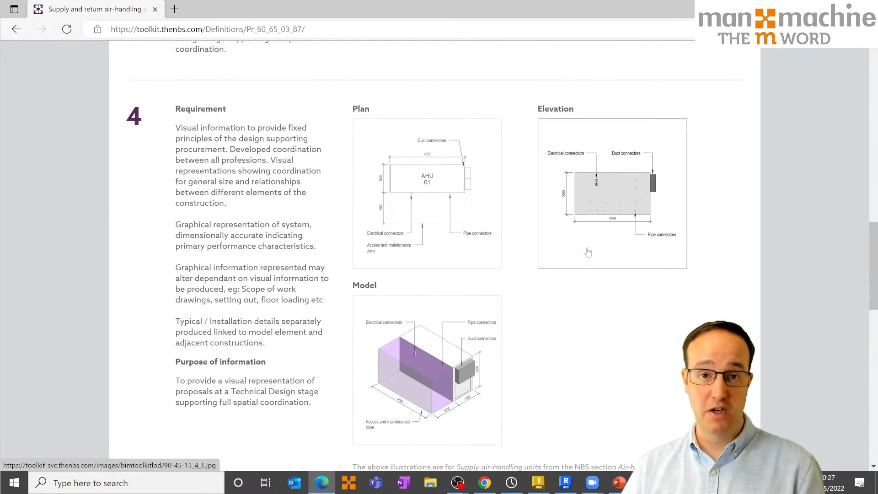
scroll(589, 252, down, 7)
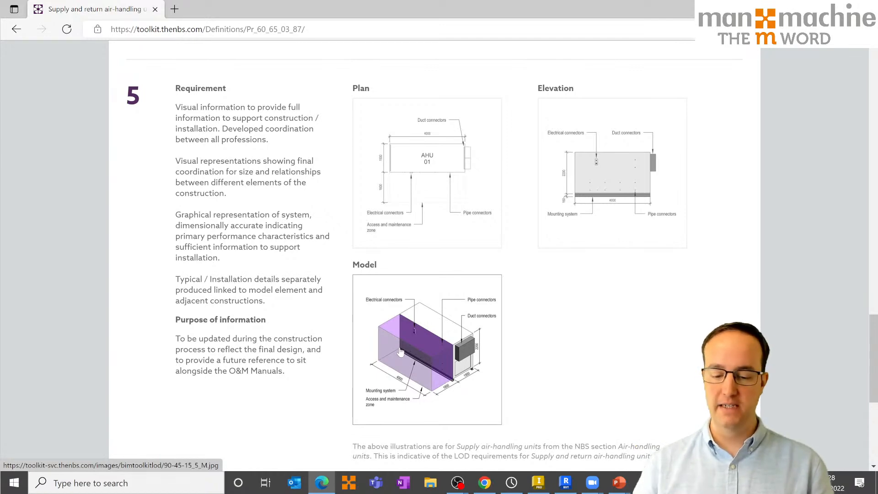
scroll(448, 270, down, 4)
scroll(444, 270, up, 8)
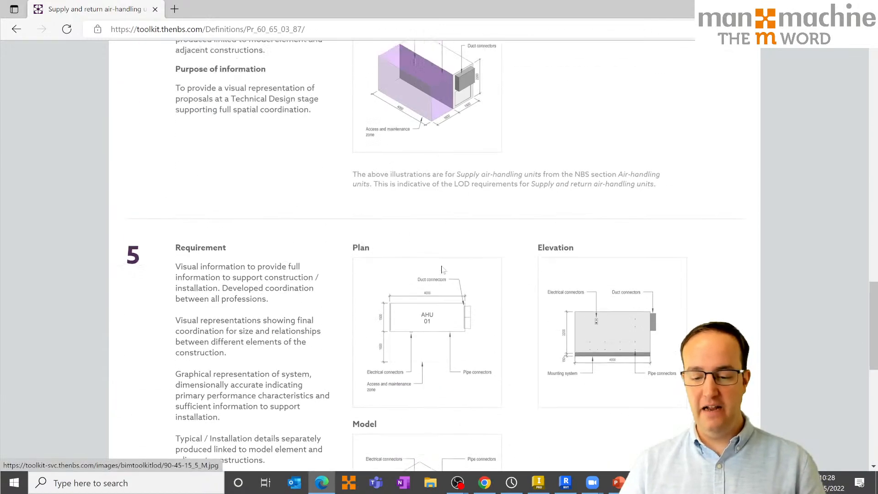
scroll(443, 270, up, 14)
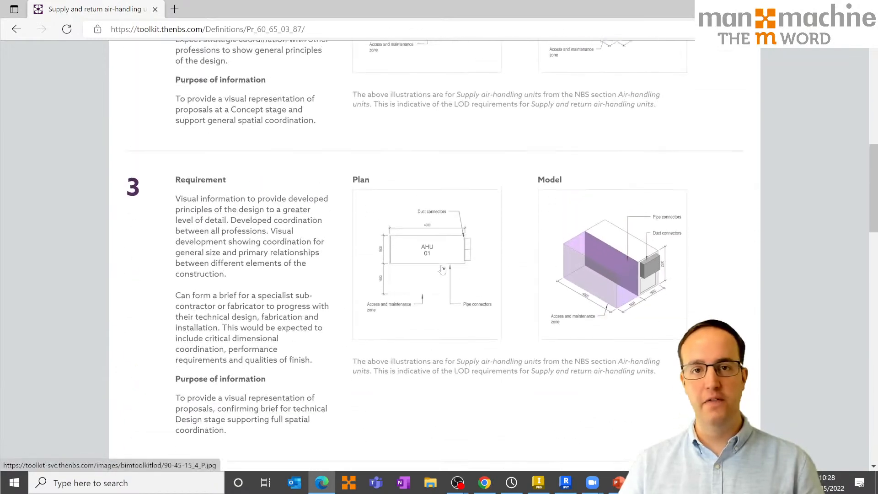
scroll(442, 269, up, 7)
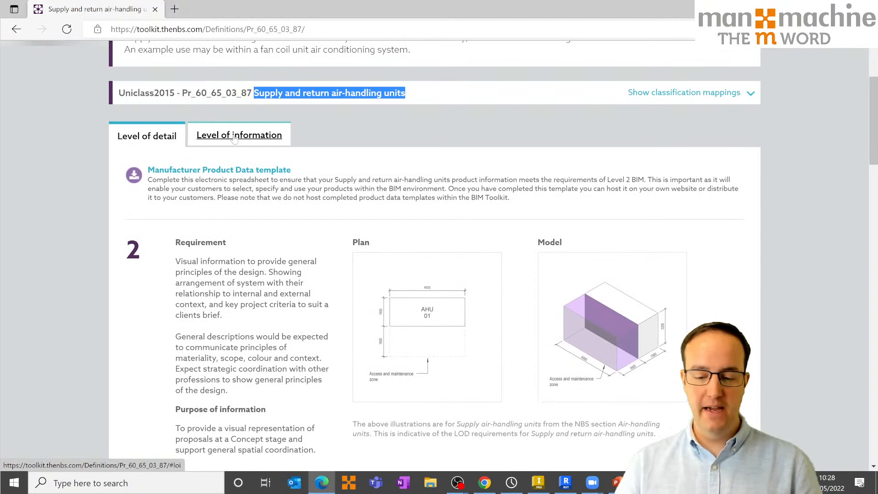
Show the level of information for the air-handling unit and read its property tables from level 2 through level 6
click(234, 138)
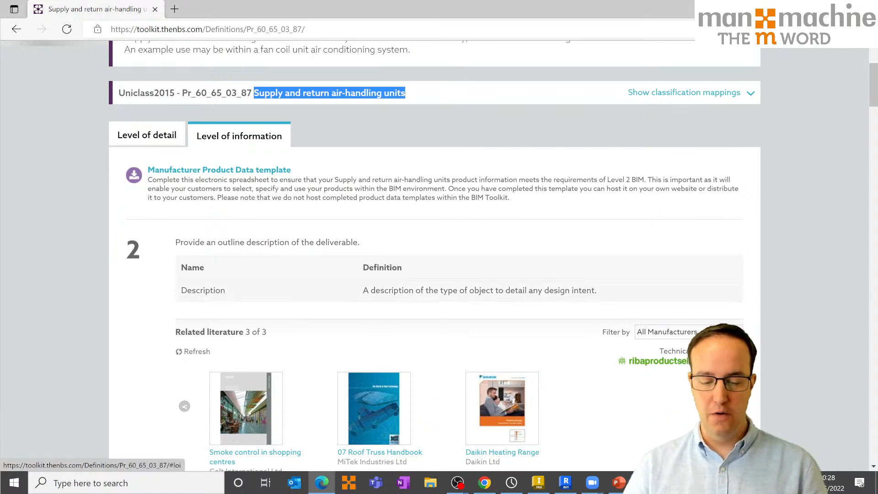
scroll(435, 256, down, 7)
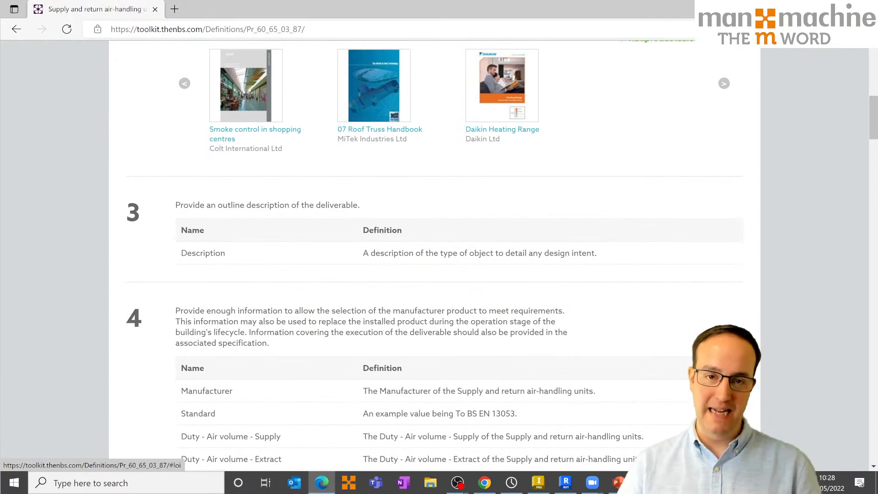
scroll(434, 256, down, 6)
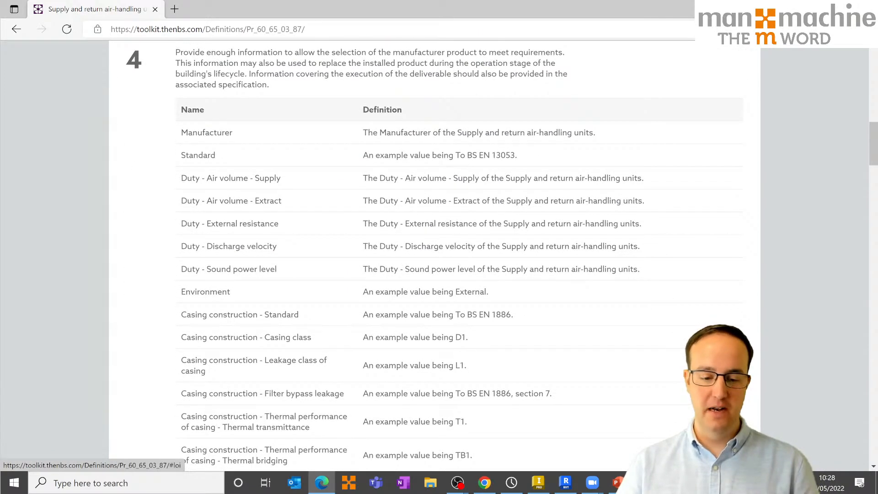
drag(116, 61, 147, 62)
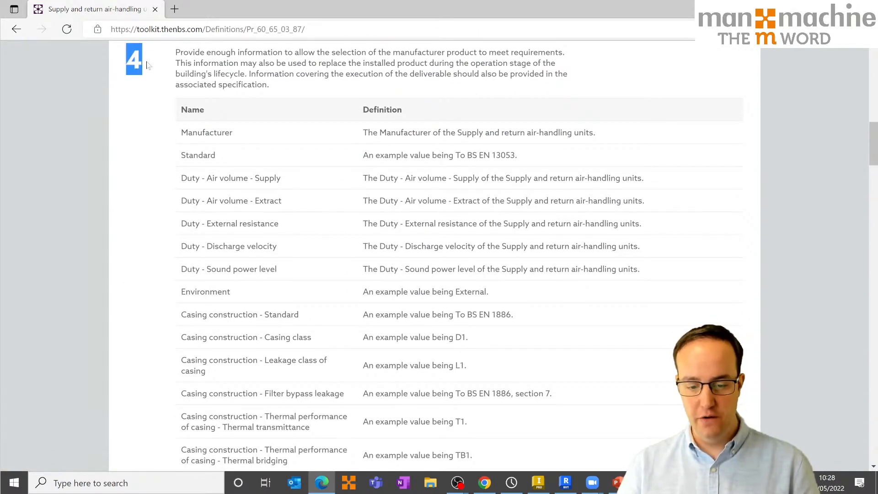
scroll(188, 139, down, 8)
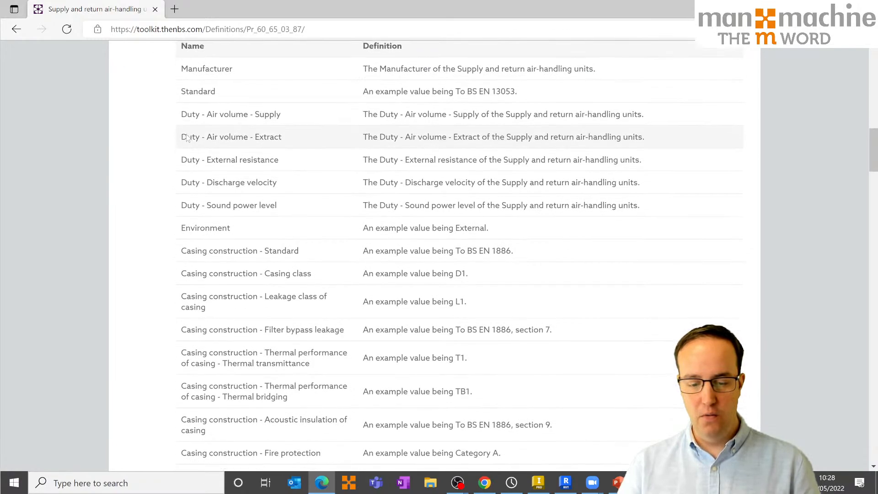
scroll(187, 140, down, 20)
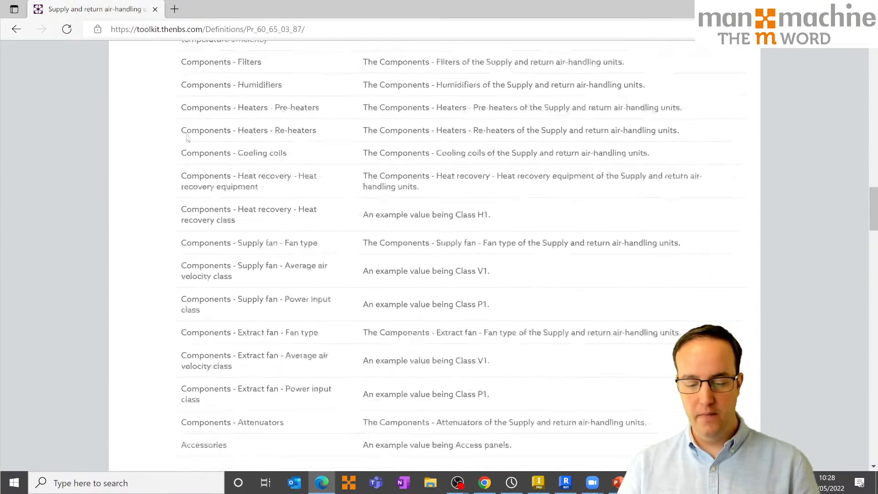
scroll(187, 139, down, 17)
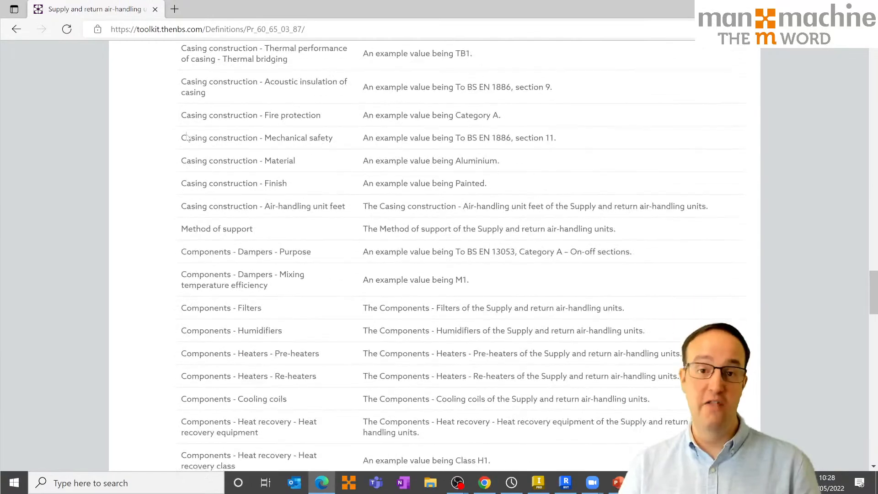
scroll(191, 144, down, 20)
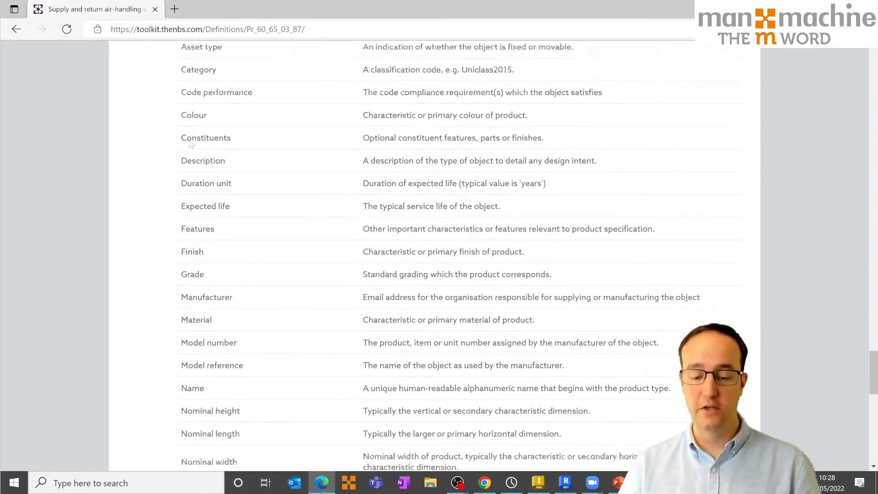
Review the level of information tables in reverse, from the level 6 operation and maintenance properties back to level 2
scroll(191, 144, up, 9)
scroll(191, 209, up, 12)
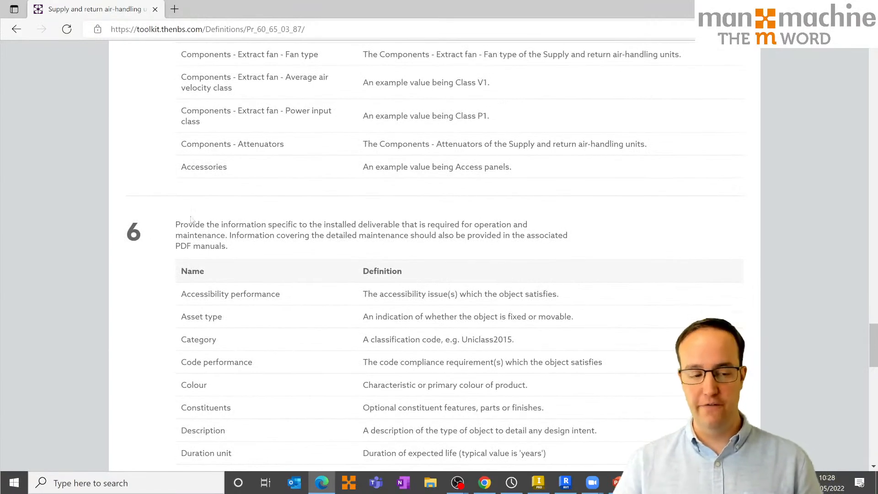
scroll(191, 208, up, 17)
scroll(191, 209, up, 9)
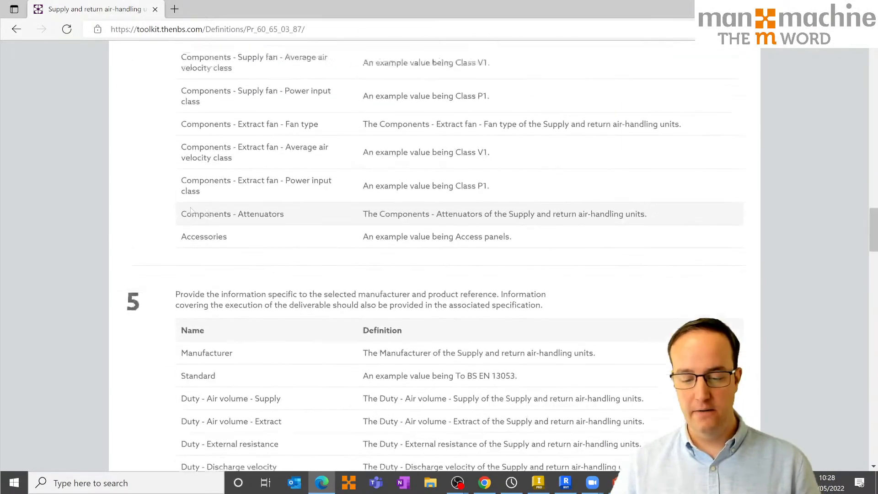
scroll(191, 209, down, 17)
scroll(192, 209, up, 5)
scroll(191, 209, up, 11)
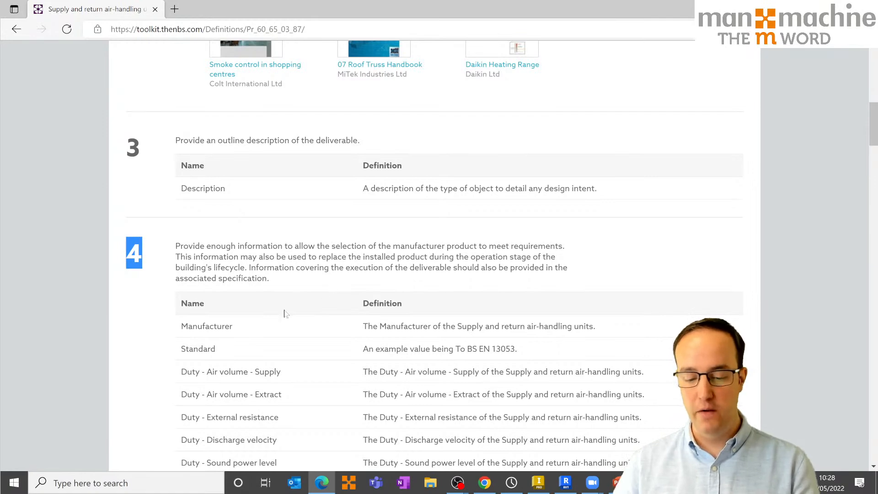
scroll(255, 323, up, 12)
scroll(255, 323, down, 3)
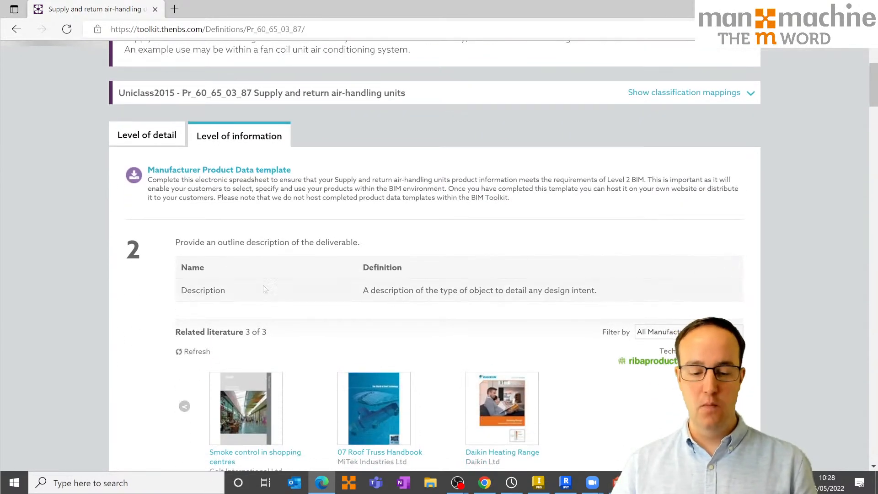
Compare the property definitions in the level 4, 5 and 6 information tables, ending back at the definition's heading
scroll(272, 257, down, 13)
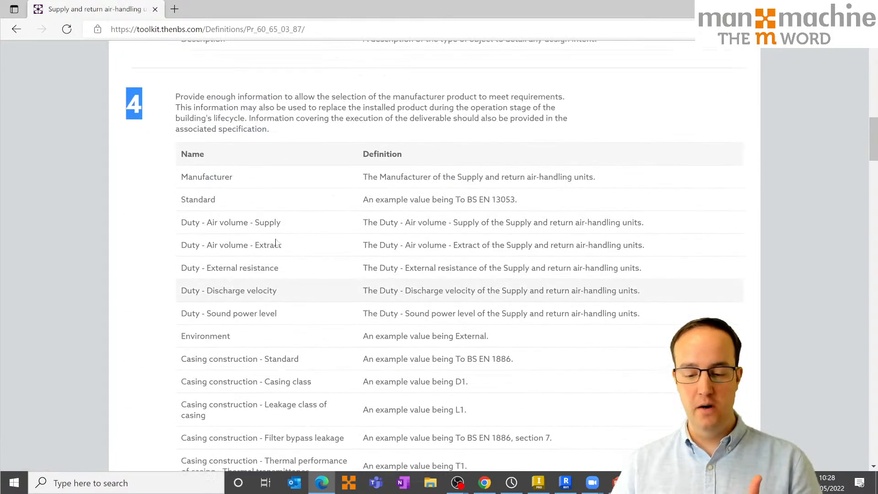
scroll(277, 243, up, 4)
scroll(274, 244, down, 11)
scroll(273, 250, down, 6)
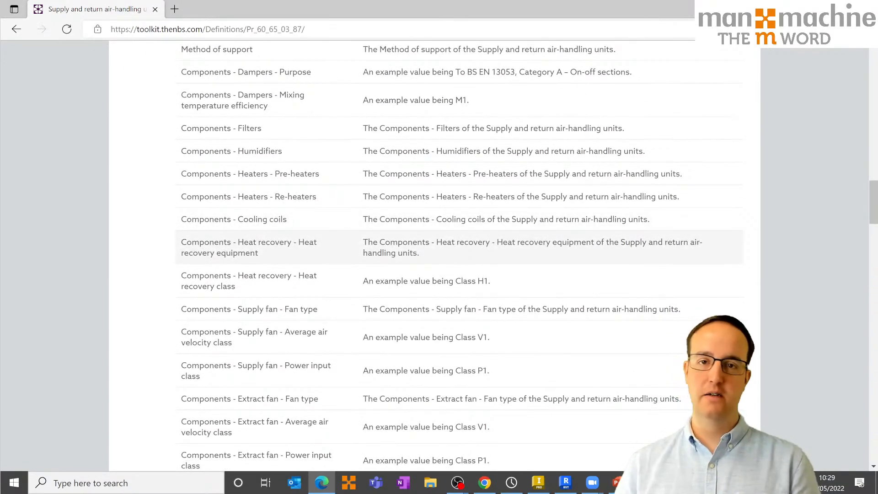
scroll(278, 176, down, 8)
scroll(246, 163, down, 8)
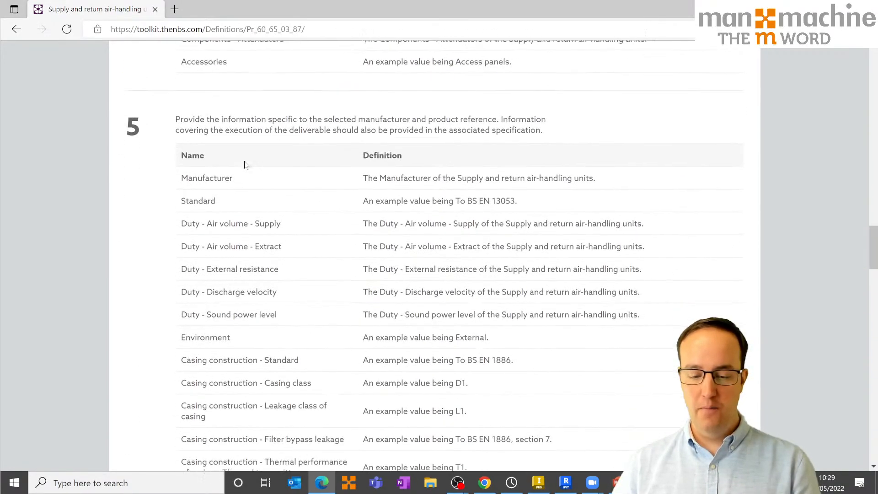
scroll(246, 162, up, 8)
scroll(246, 162, down, 20)
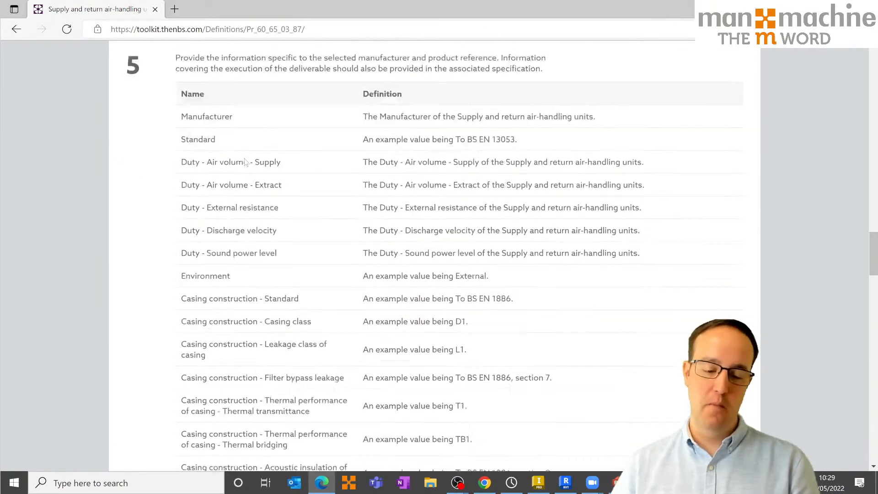
scroll(187, 284, down, 1)
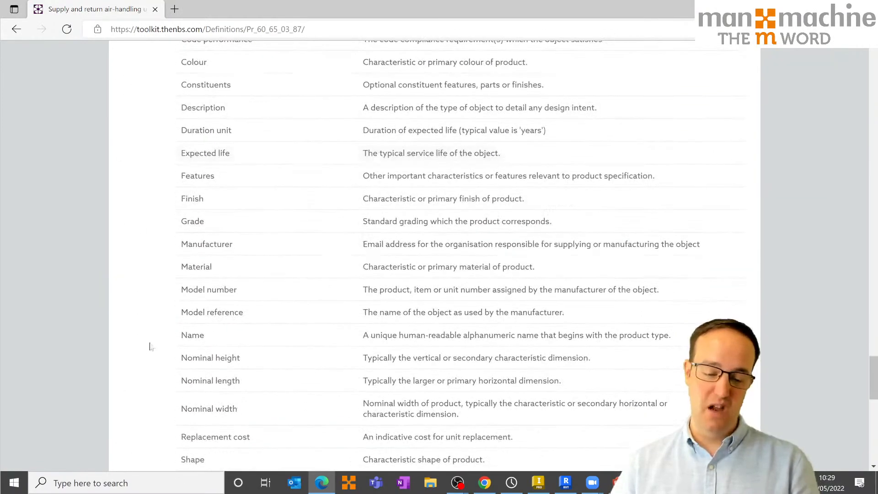
scroll(222, 321, up, 14)
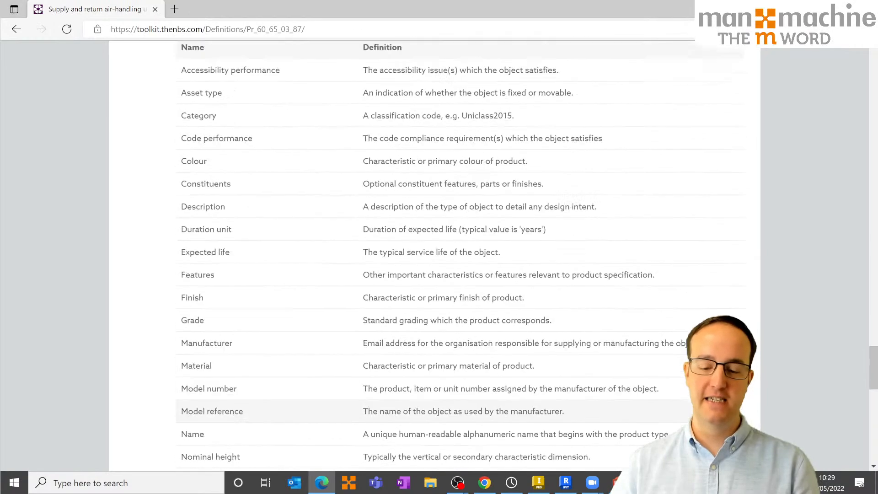
scroll(222, 321, up, 10)
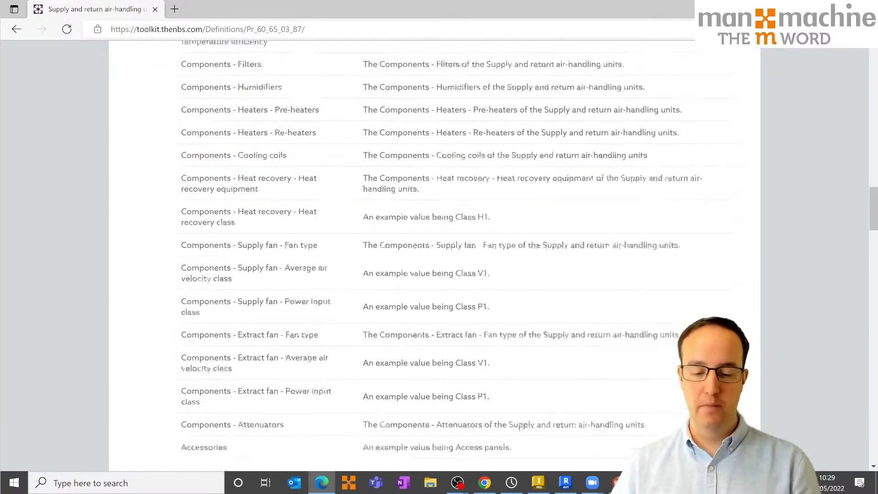
scroll(215, 242, up, 15)
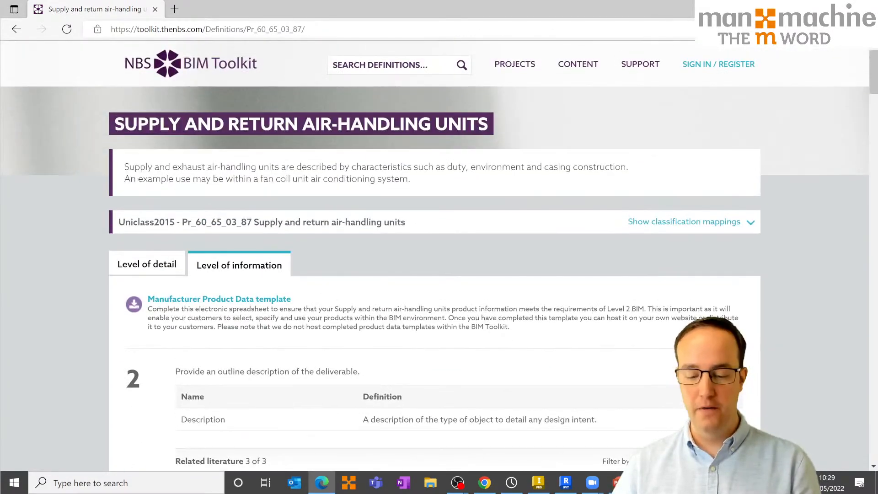
Request the Manufacturer Product Data template for the air-handling units and submit the account email on the NBS ID sign-in form
scroll(215, 242, down, 1)
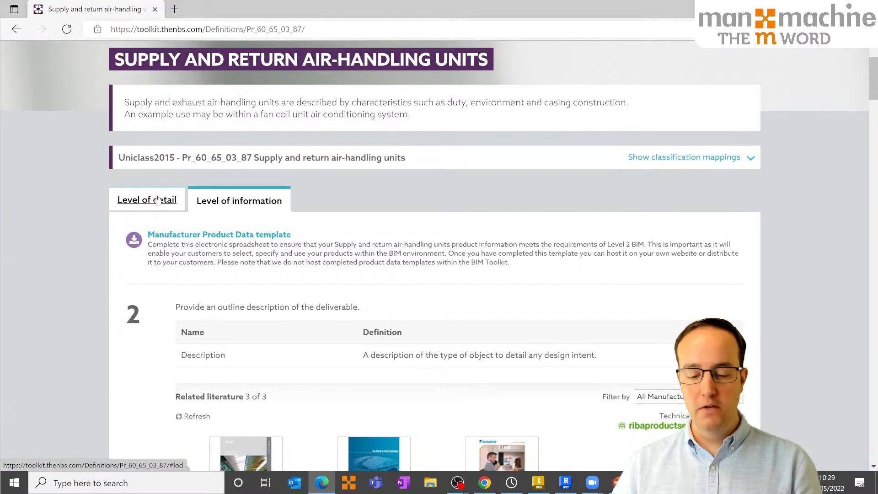
click(167, 236)
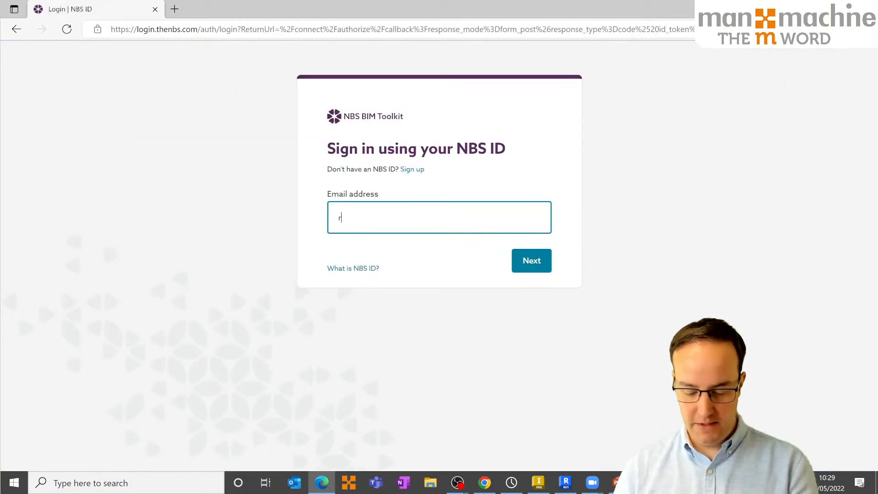
text(robin.)
key(Down)
key(Return)
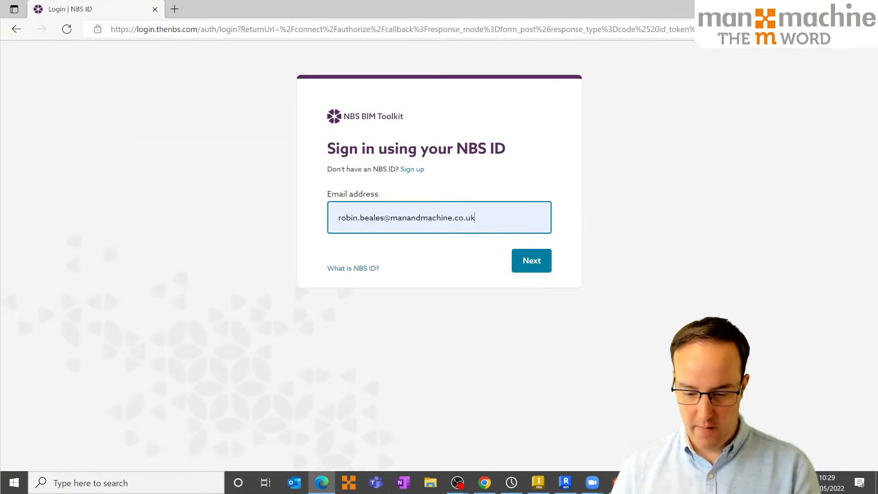
click(533, 263)
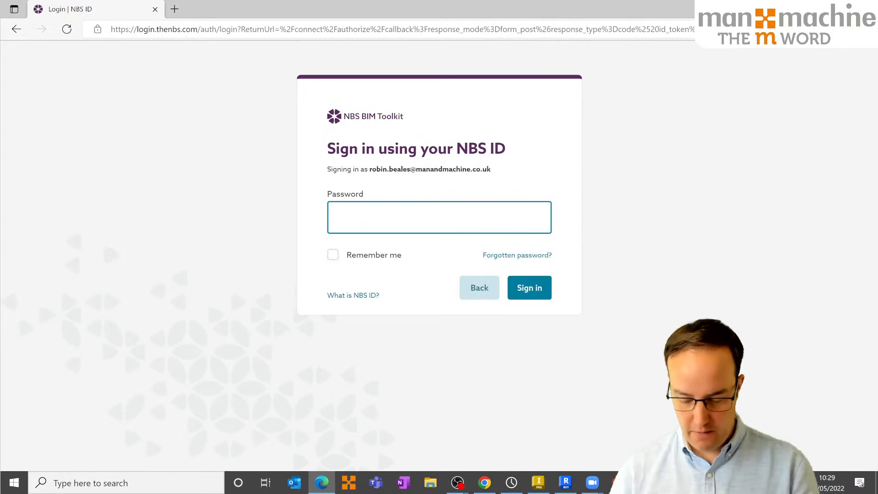
Enter the account password to sign in with the NBS ID, and dismiss the offer to save the password
text(•••••••••)
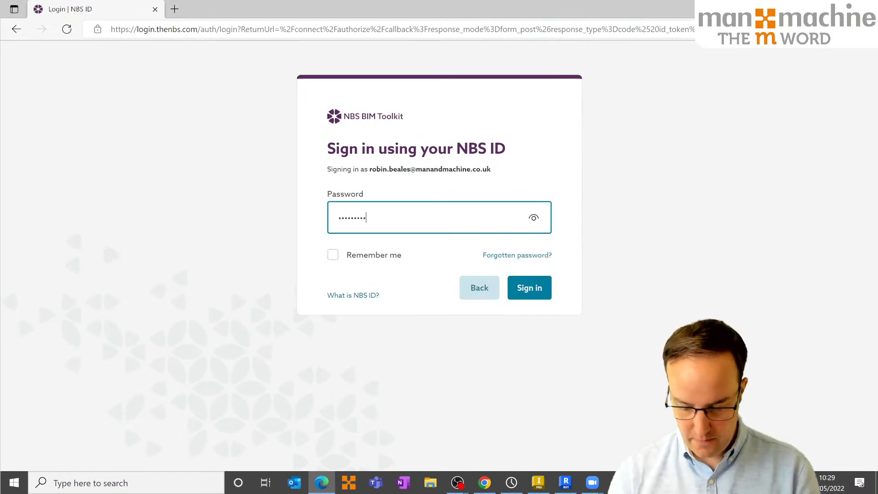
key(Return)
text(••••••)
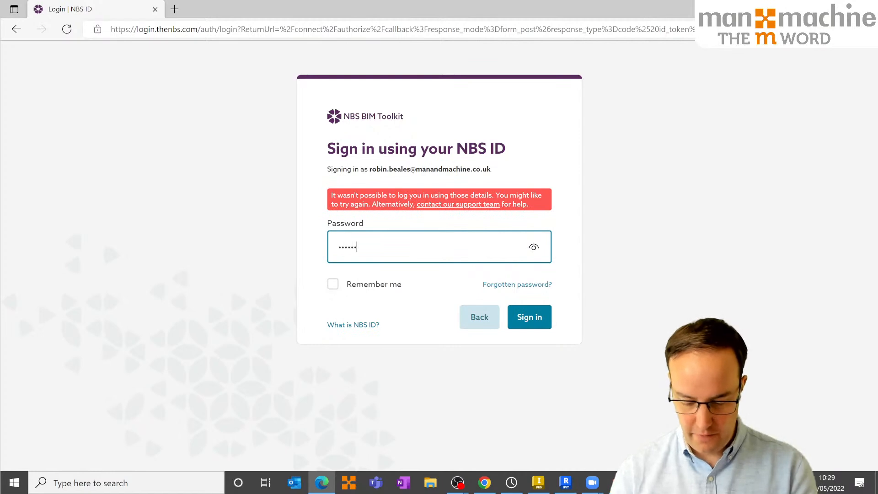
text(•••)
key(Return)
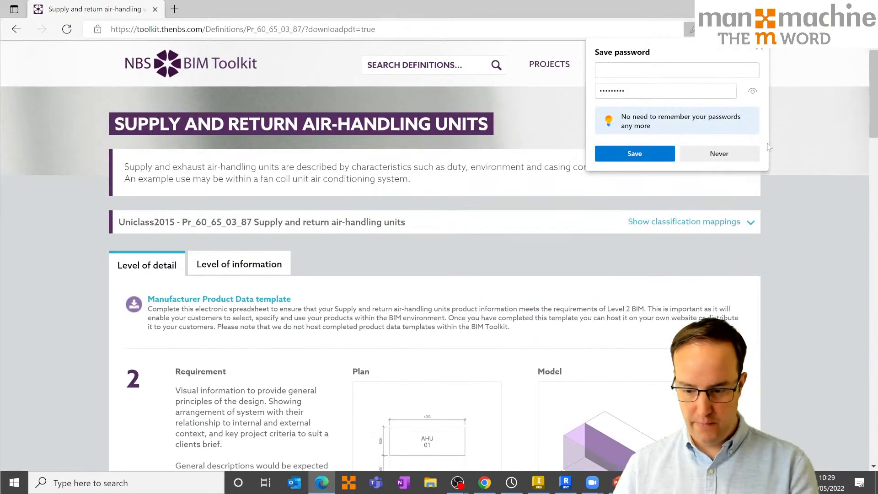
click(757, 48)
Locate the downloaded nbs-SupplyAndReturnAirHandlingUnits (1) archive in its folder and open the Excel worksheet inside it
scroll(638, 121, down, 1)
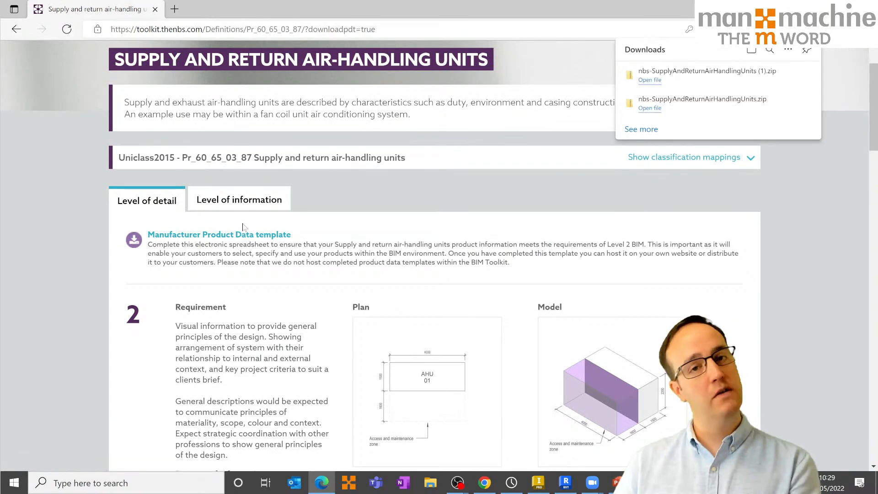
mouse_move(772, 76)
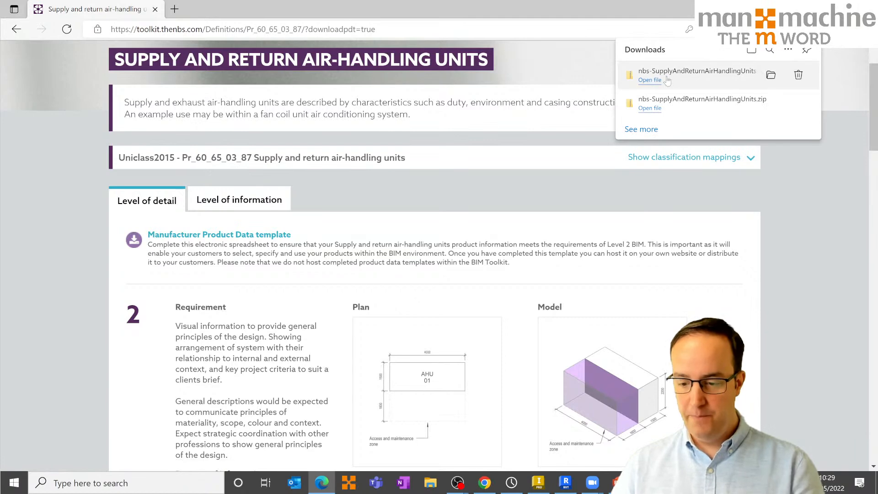
click(771, 75)
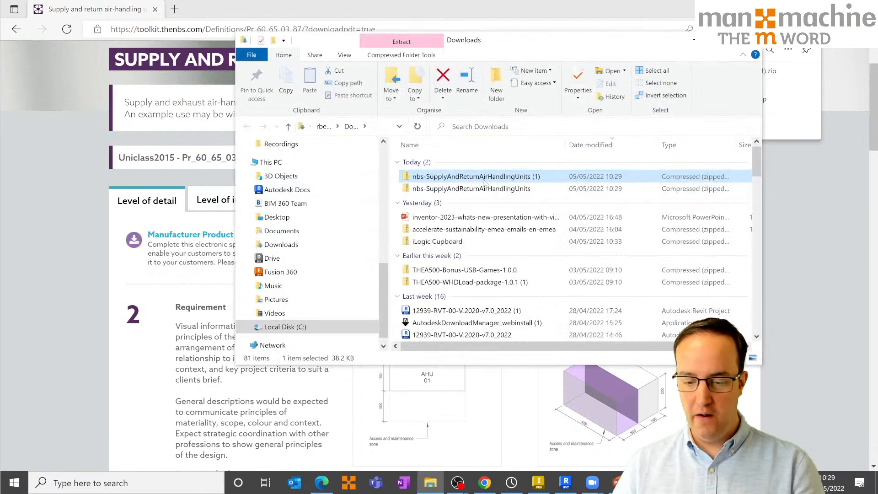
double_click(482, 182)
click(470, 167)
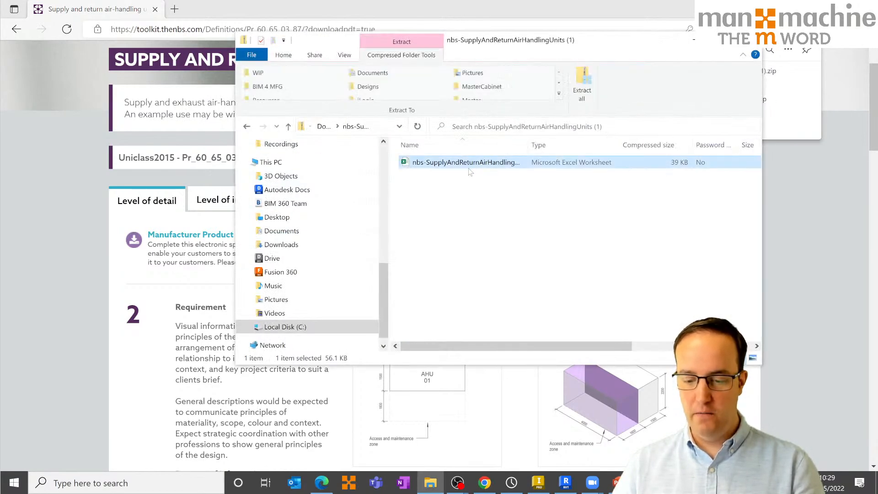
double_click(468, 172)
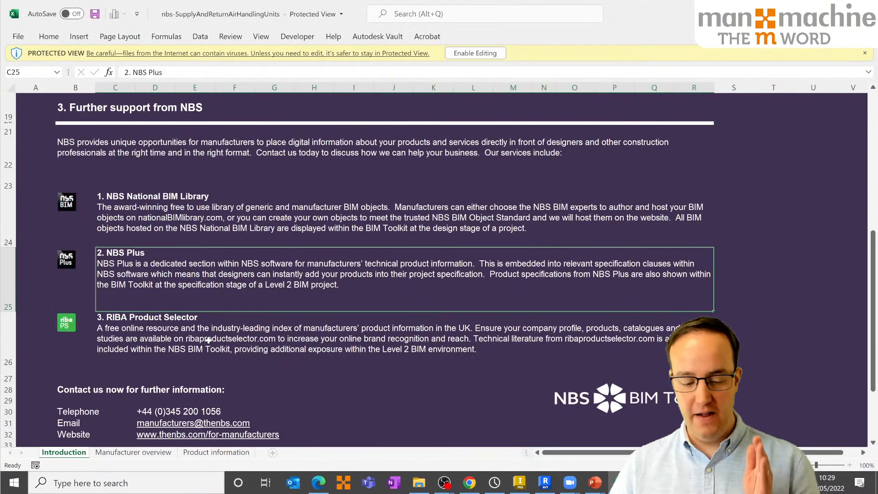
Review the template's Manufacturer overview and Product information sheets, and close the workbook
click(146, 453)
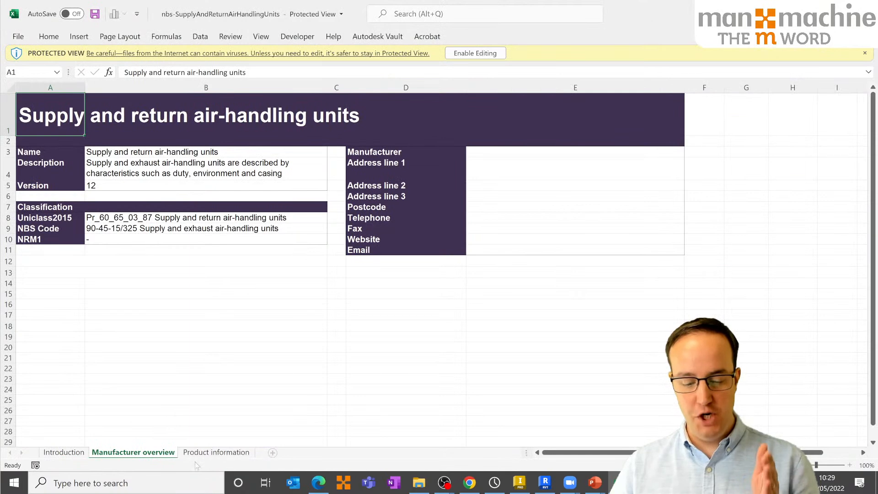
click(203, 448)
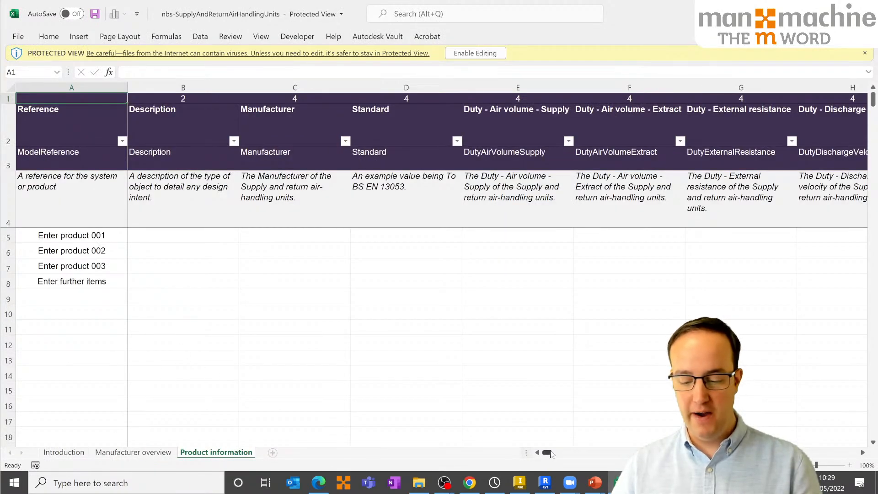
drag(550, 454, 461, 447)
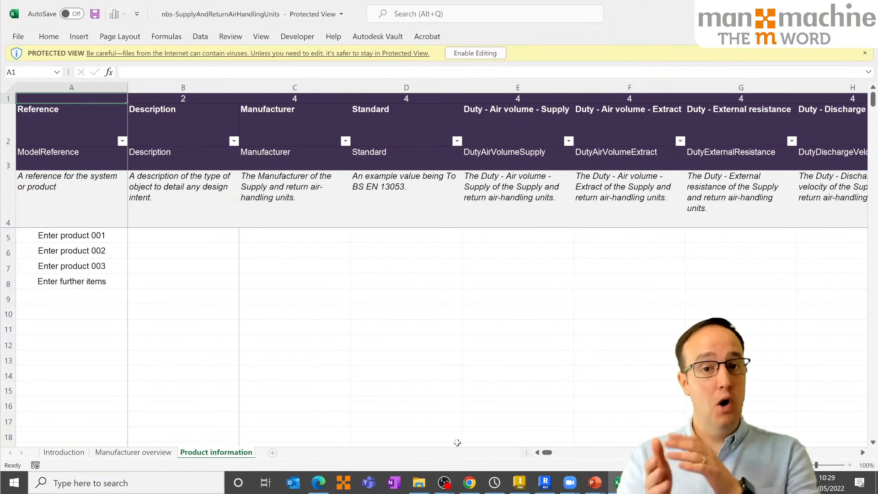
click(866, 10)
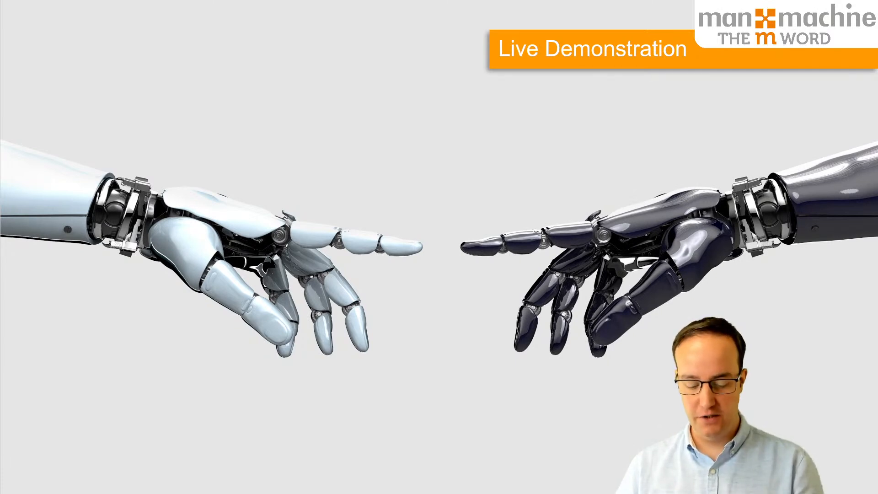
Switch to Autodesk Inventor Professional 2023
key(alt+Tab)
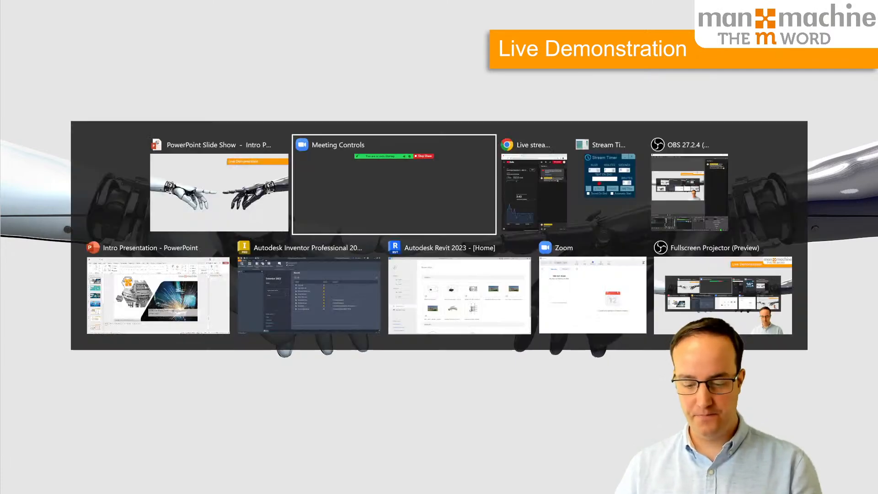
click(271, 281)
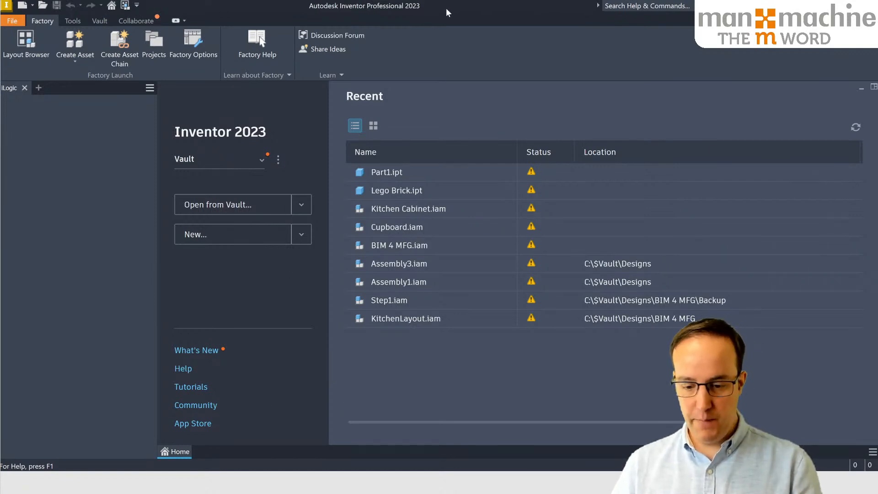
drag(448, 12, 462, 1)
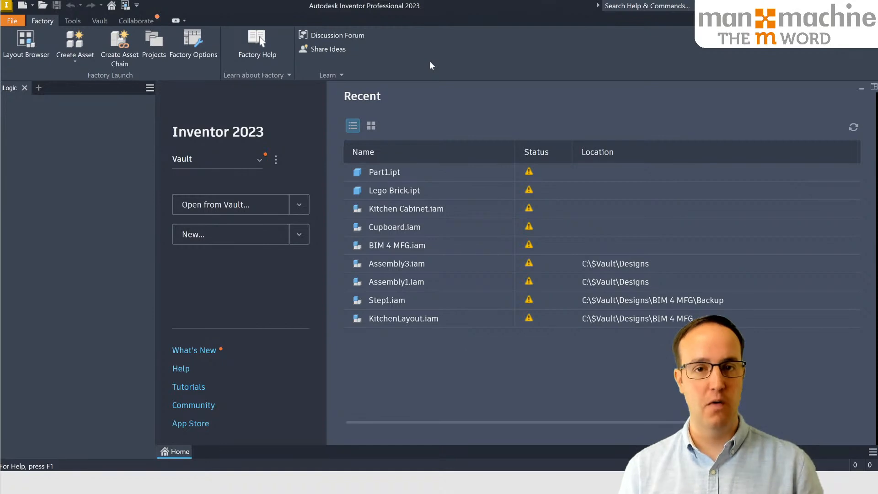
Go to acc.autodesk.com in the Edge browser and sign in to Autodesk Construction Cloud with the prefilled account credentials
key(super)
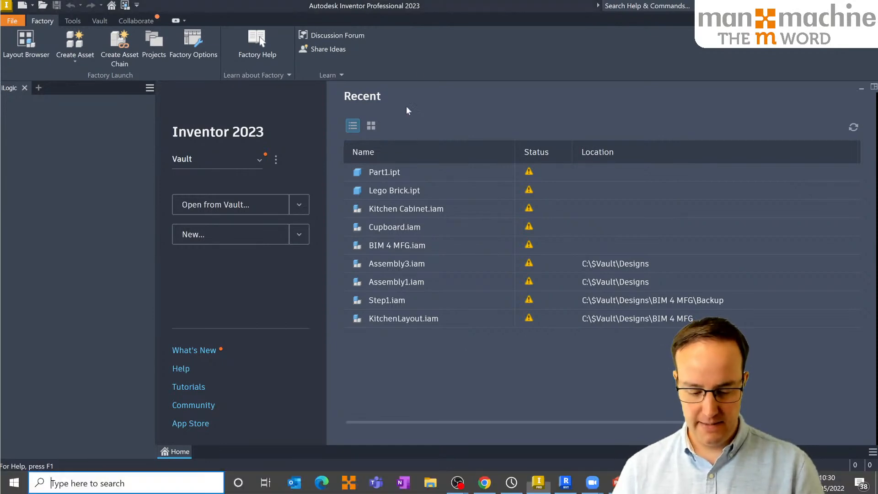
click(323, 485)
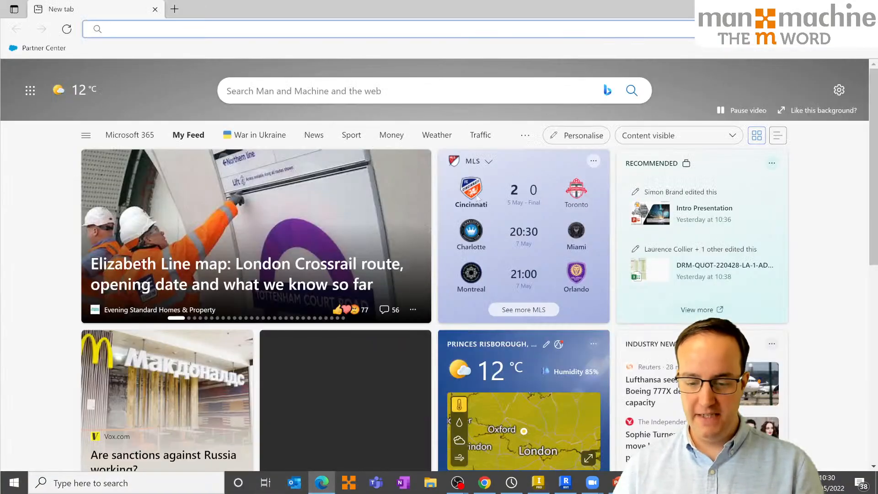
text(acc)
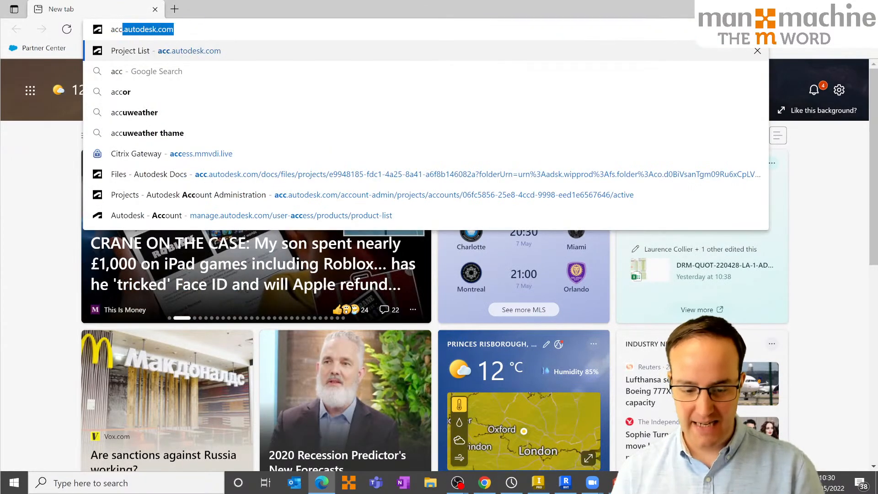
key(Return)
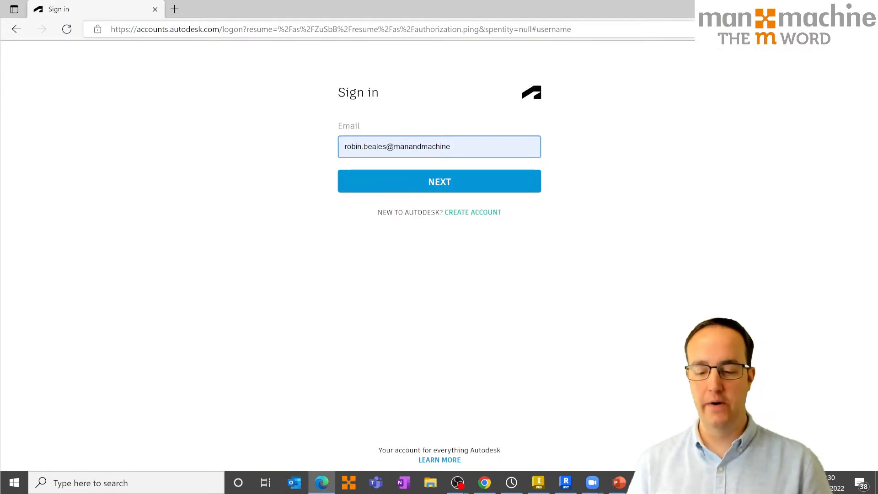
click(457, 183)
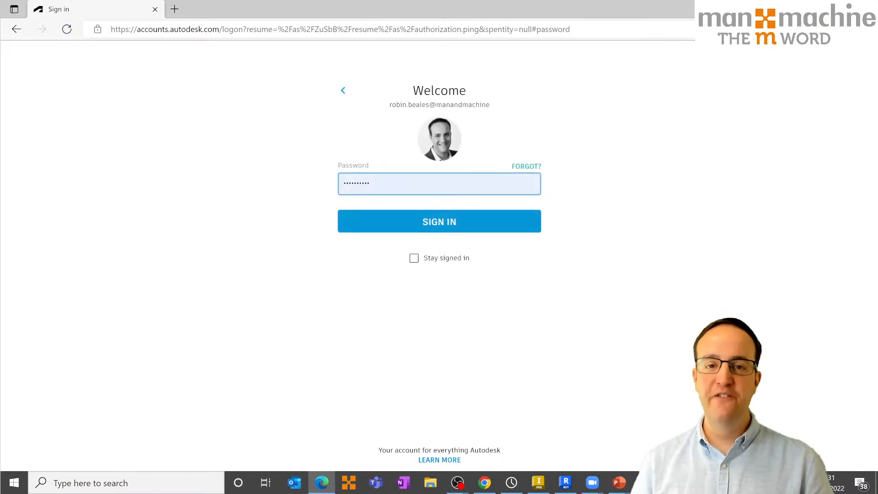
click(432, 232)
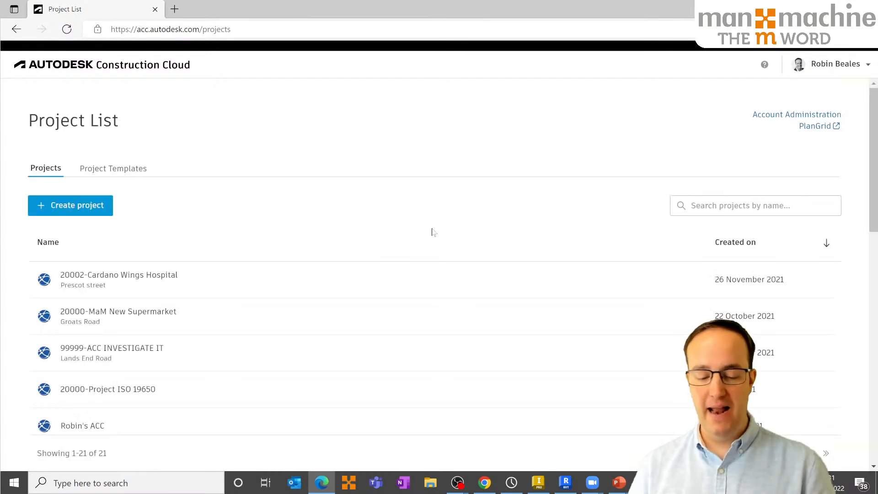
Open the ACC project named after its owner and switch from Build to Docs
scroll(167, 290, down, 3)
click(97, 311)
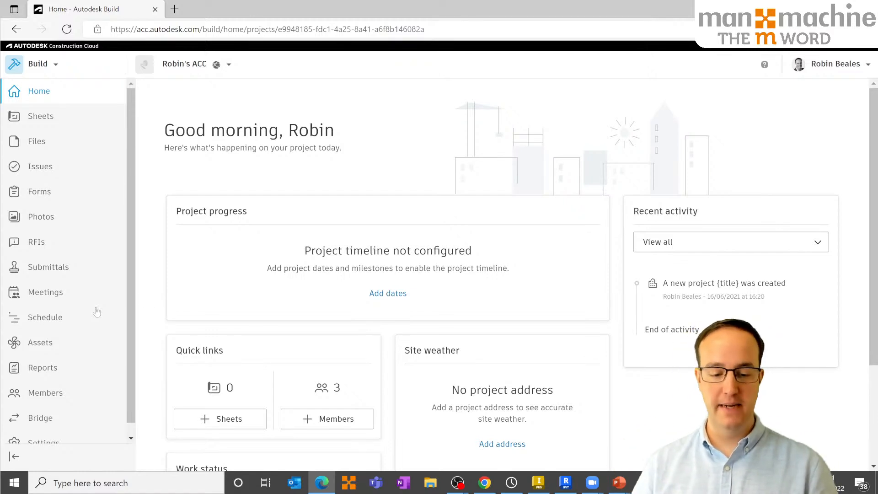
click(50, 64)
click(50, 98)
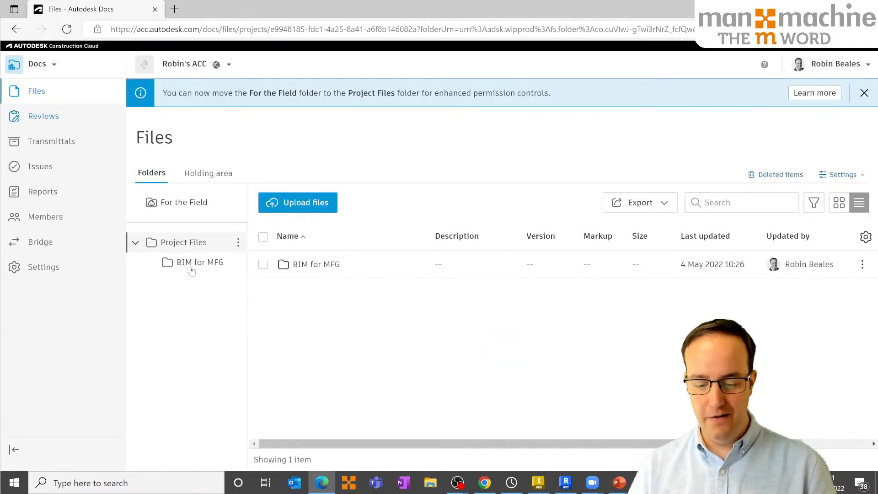
Open BIM for MFG Event.rvt from the BIM for MFG folder and view its 3D model from above
click(196, 263)
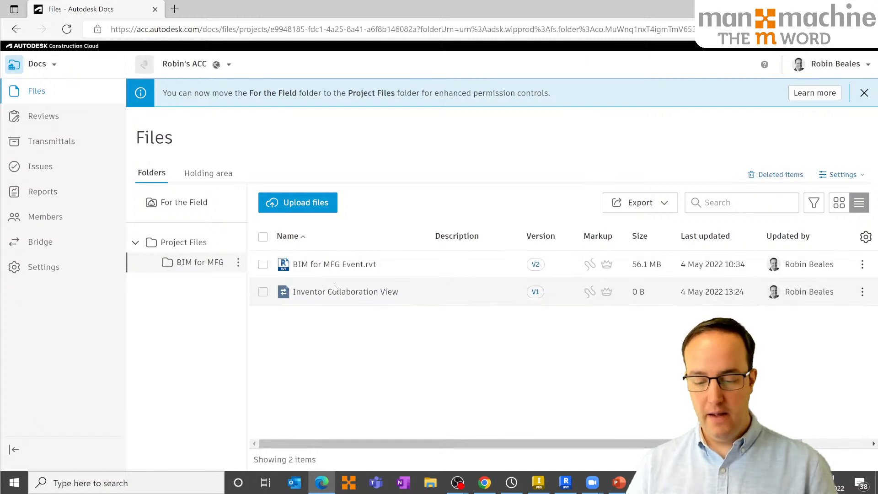
click(334, 266)
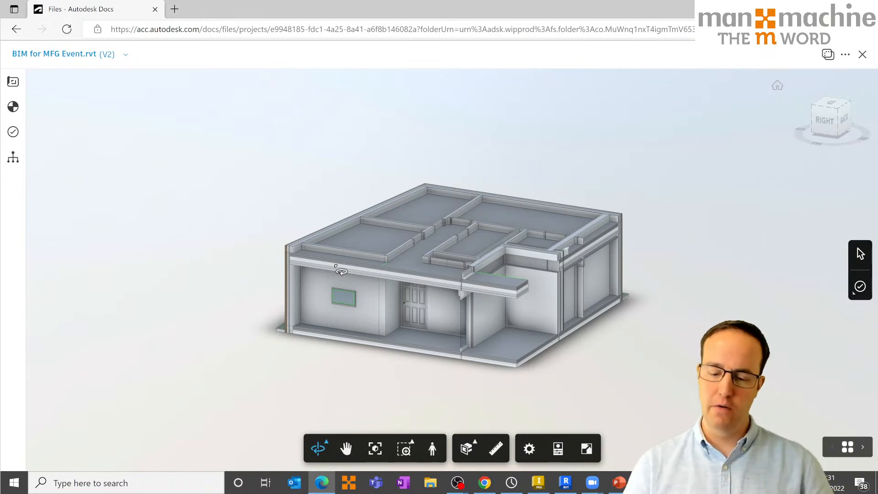
drag(257, 201, 259, 274)
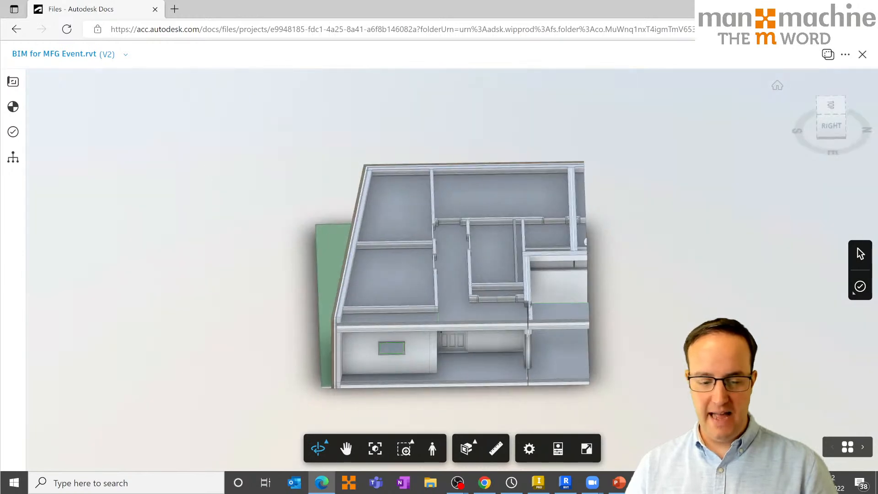
Show the model's Entrance View and inspect the building's ground-floor kitchen window beside the entrance side from outside
click(12, 82)
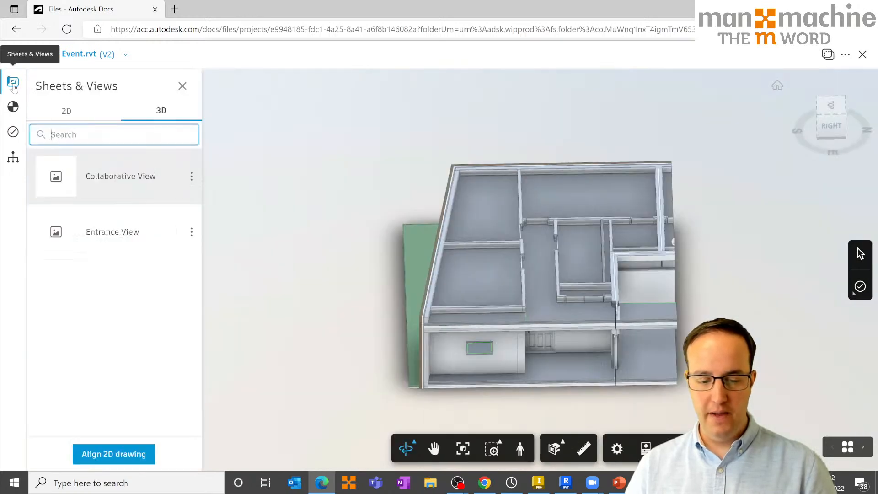
click(91, 209)
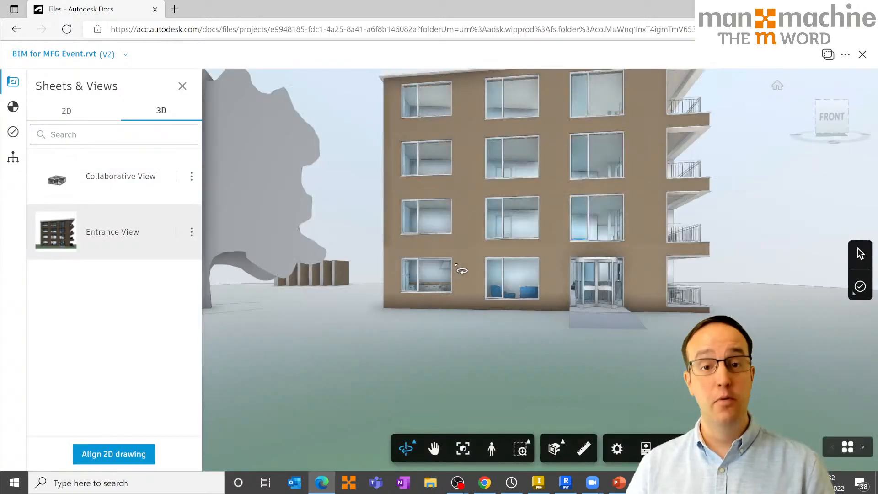
drag(582, 239, 626, 190)
scroll(477, 249, up, 2)
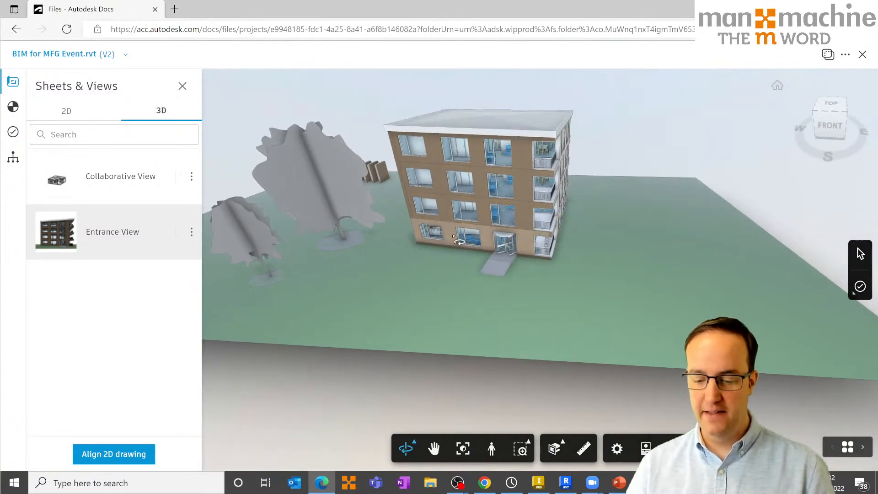
scroll(452, 243, up, 5)
scroll(430, 224, up, 3)
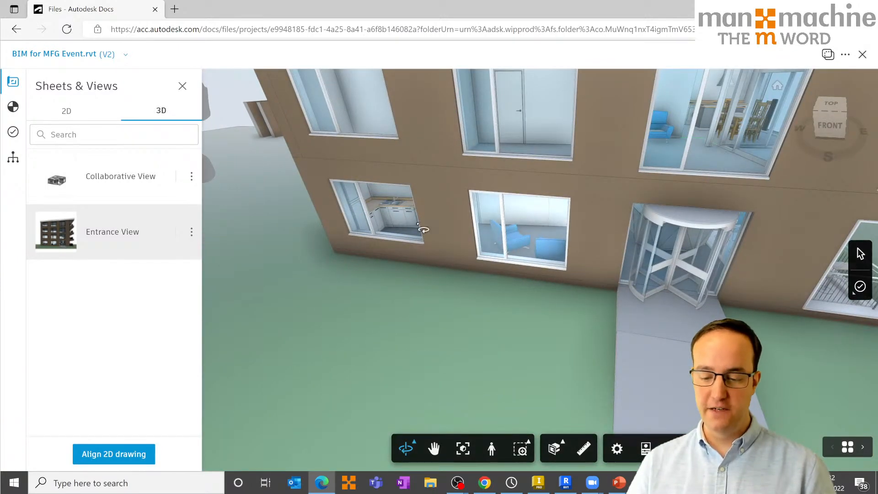
drag(425, 218, 515, 214)
scroll(533, 217, up, 5)
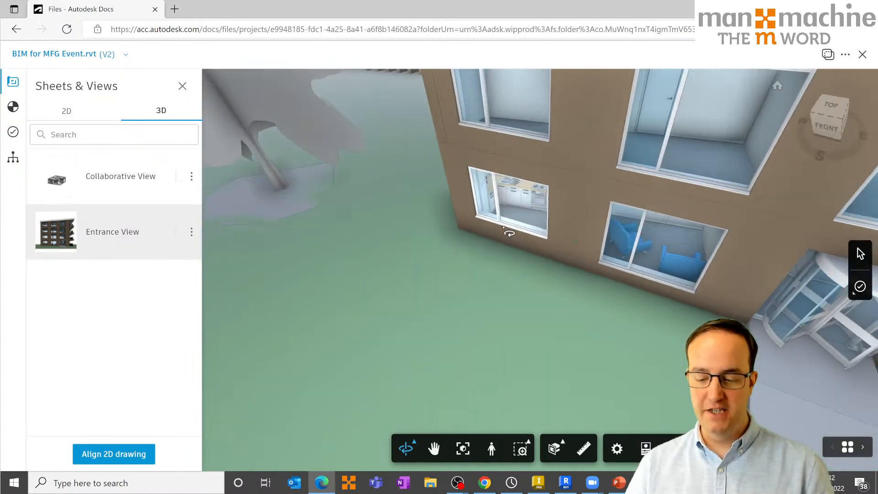
Examine the whole building and its entrance facade in the Entrance View, and open the section analysis options
scroll(534, 179, down, 3)
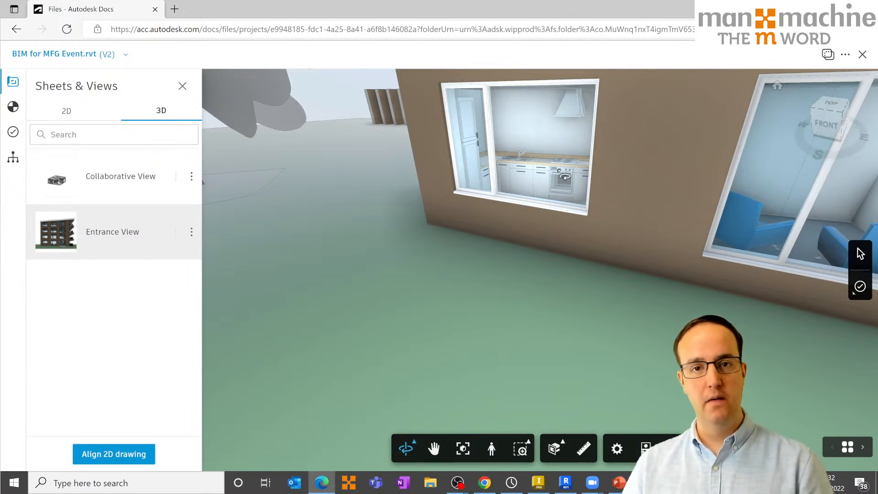
scroll(559, 170, down, 10)
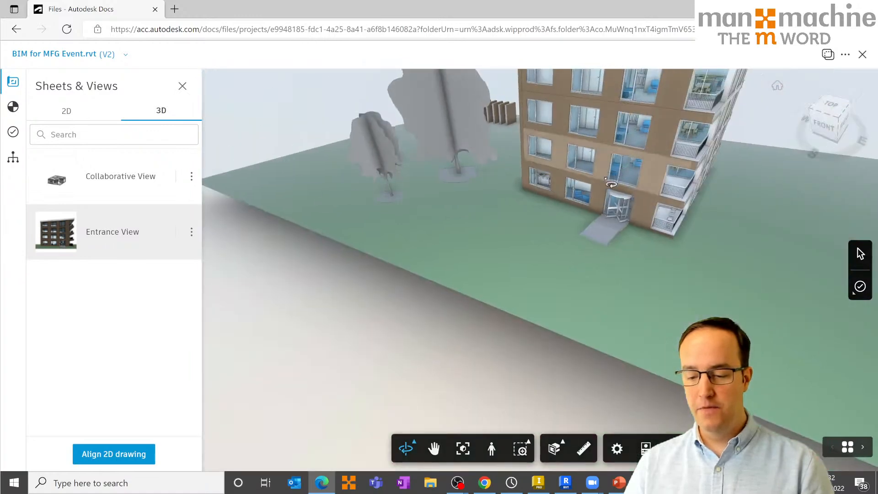
middle_drag(611, 183, 544, 275)
drag(545, 274, 500, 287)
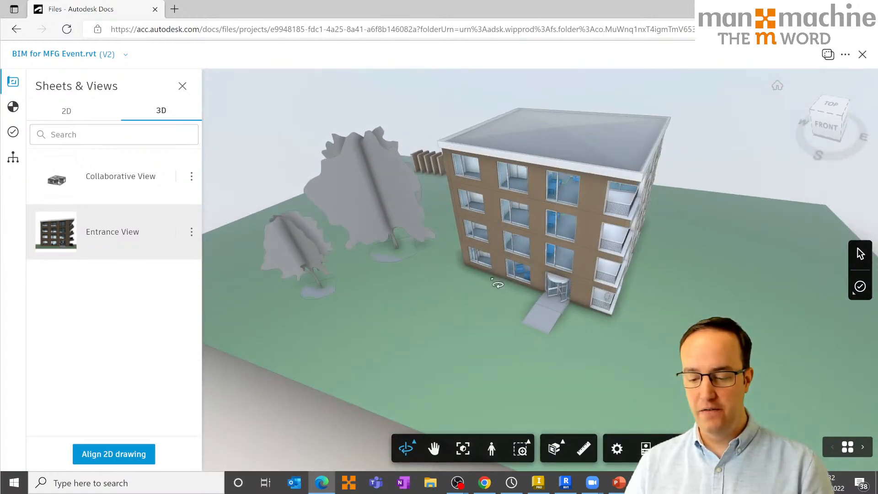
scroll(509, 269, up, 4)
click(554, 448)
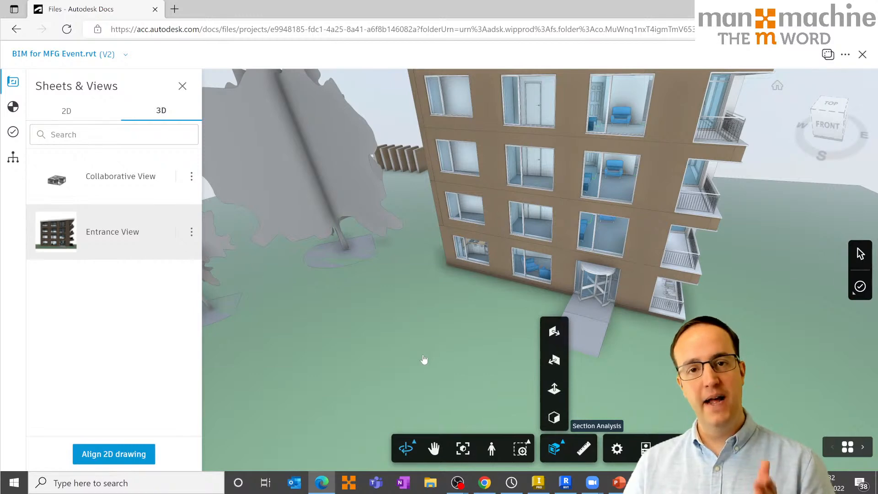
Show the Collaborative View from its front corner, check its data exchange option, and close the model
click(70, 187)
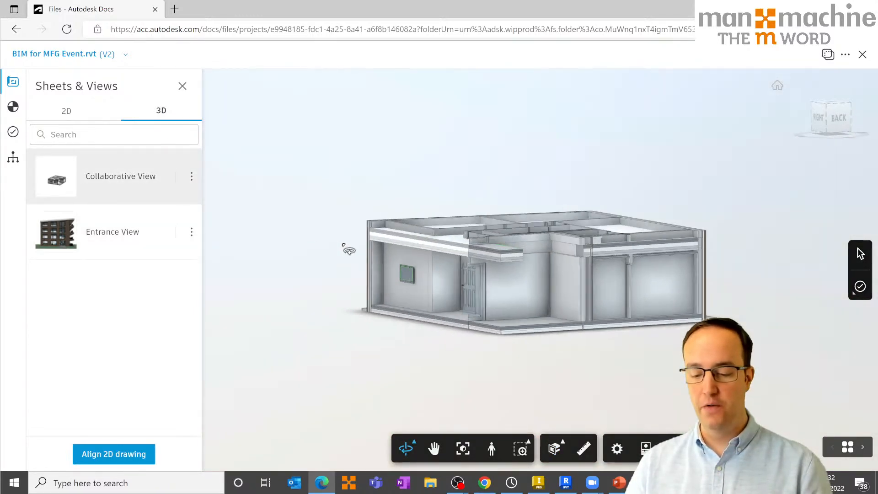
drag(387, 254, 726, 260)
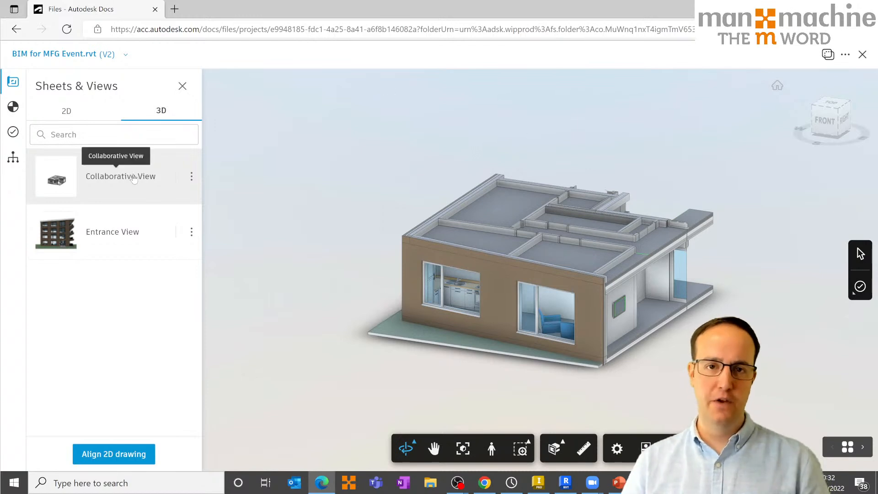
click(192, 182)
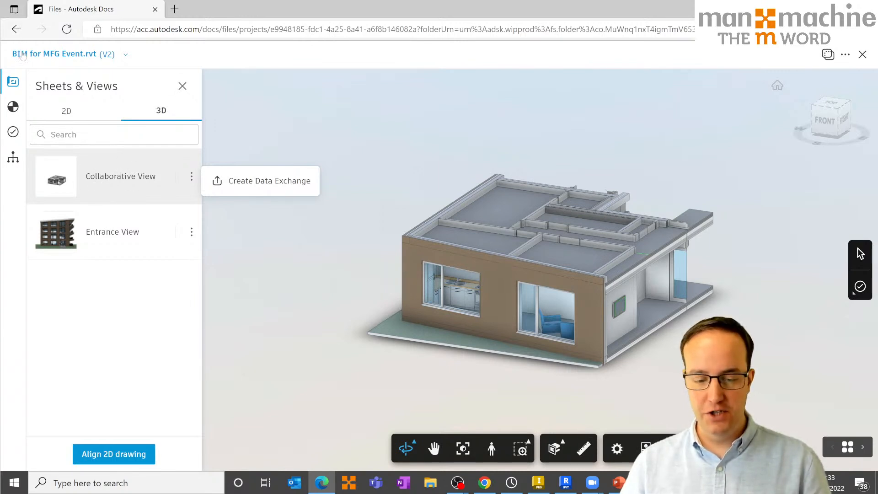
click(862, 54)
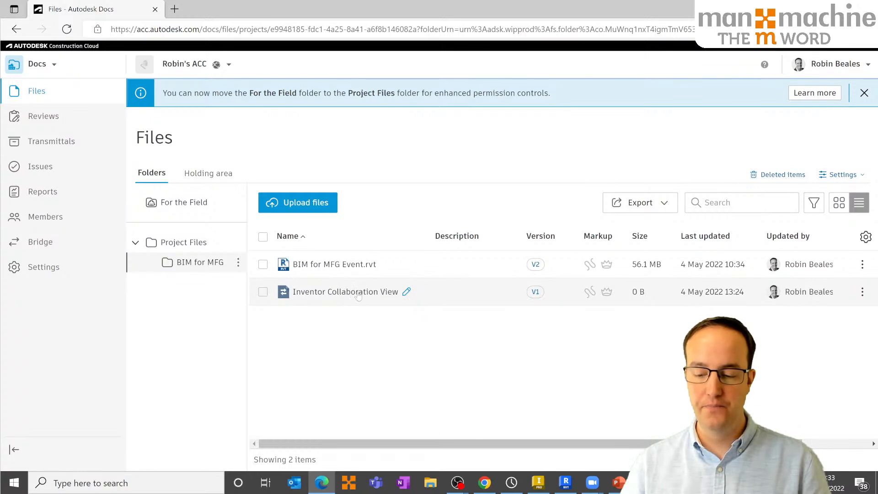
Switch to Autodesk Inventor and preview the Inventor Collaboration View data exchange
key(alt+Tab)
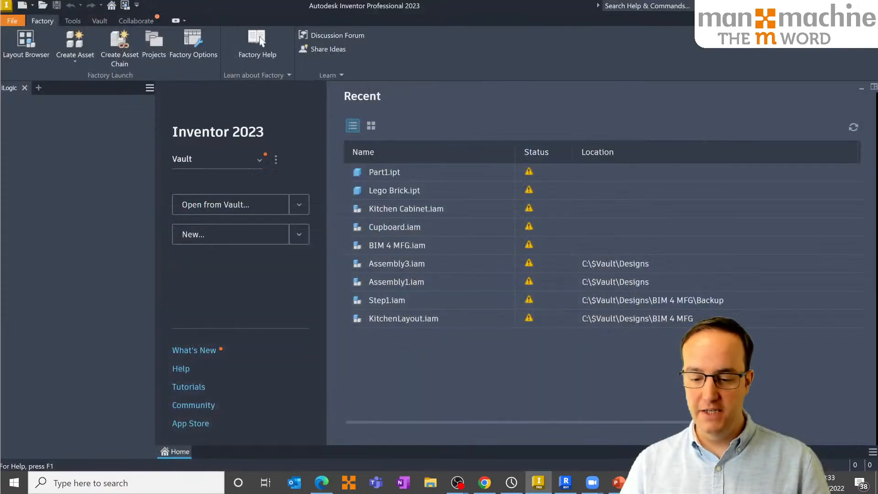
click(132, 22)
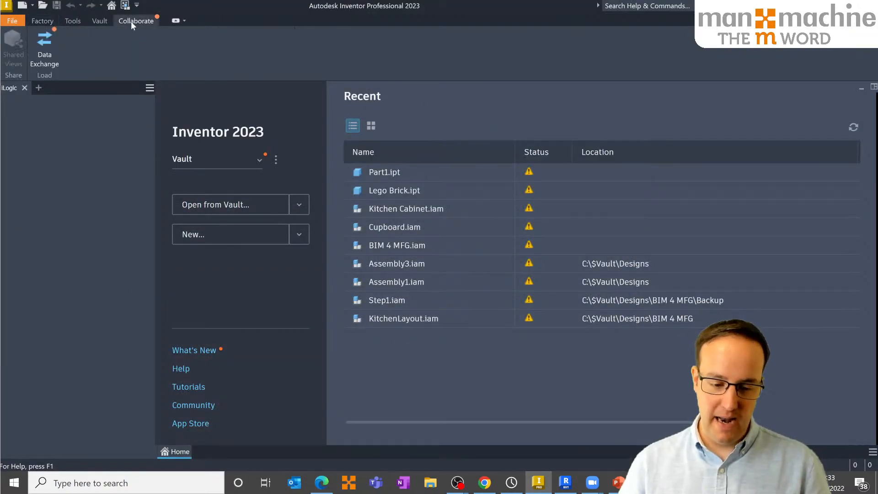
click(45, 45)
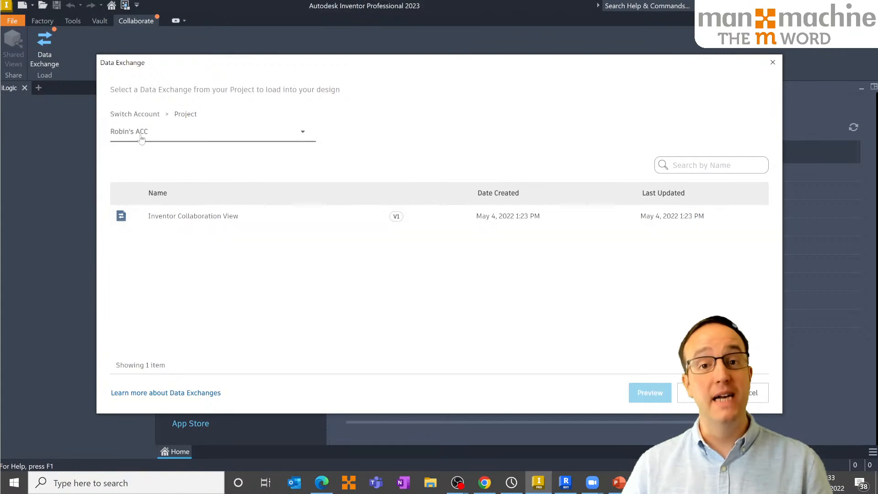
click(189, 222)
click(649, 394)
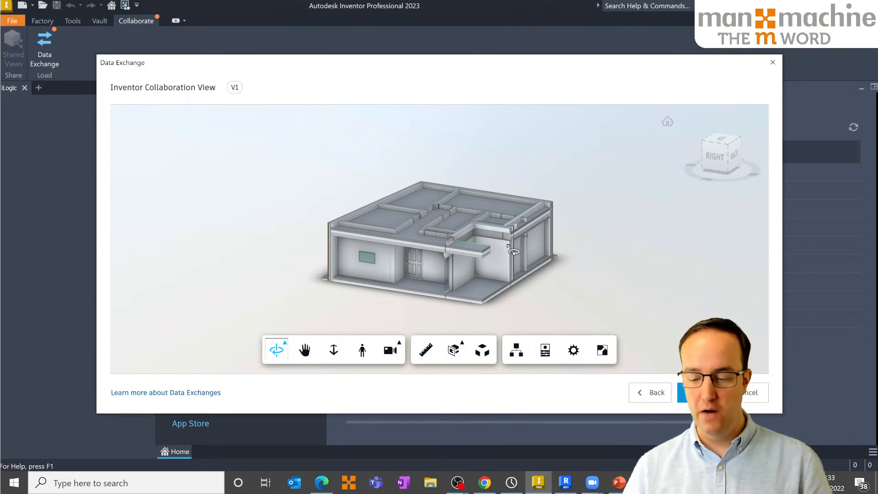
Section the previewed model with a Z plane and examine the apartment's kitchen and rooms from above
drag(493, 236, 563, 249)
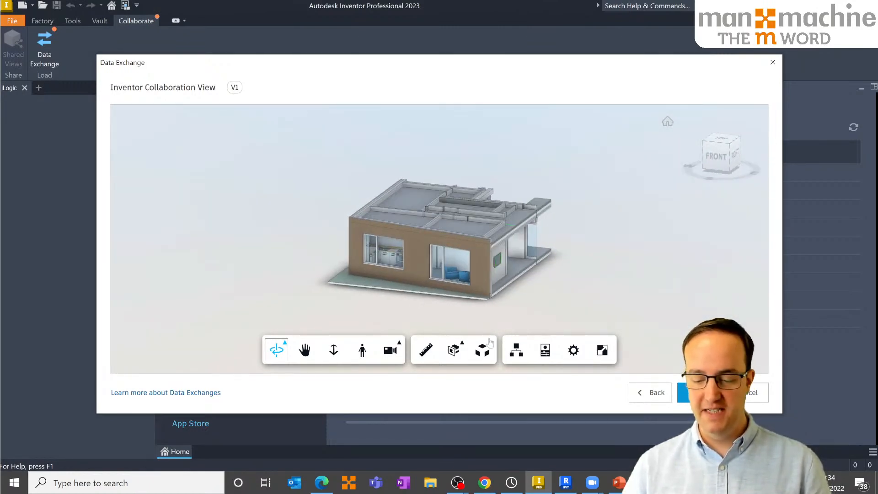
click(454, 350)
click(455, 290)
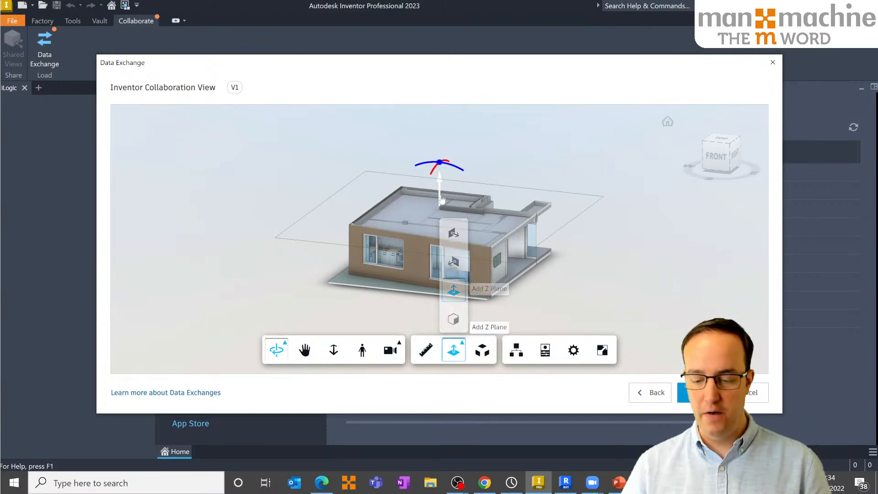
drag(527, 254, 525, 310)
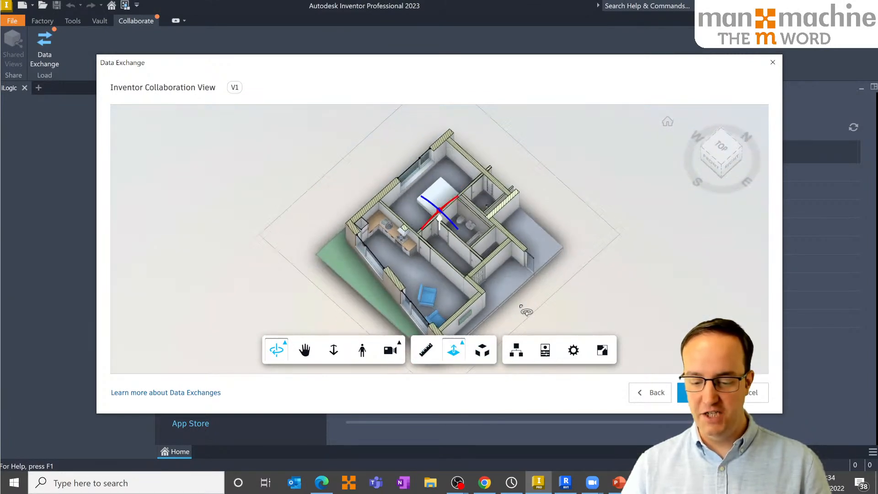
scroll(406, 254, up, 5)
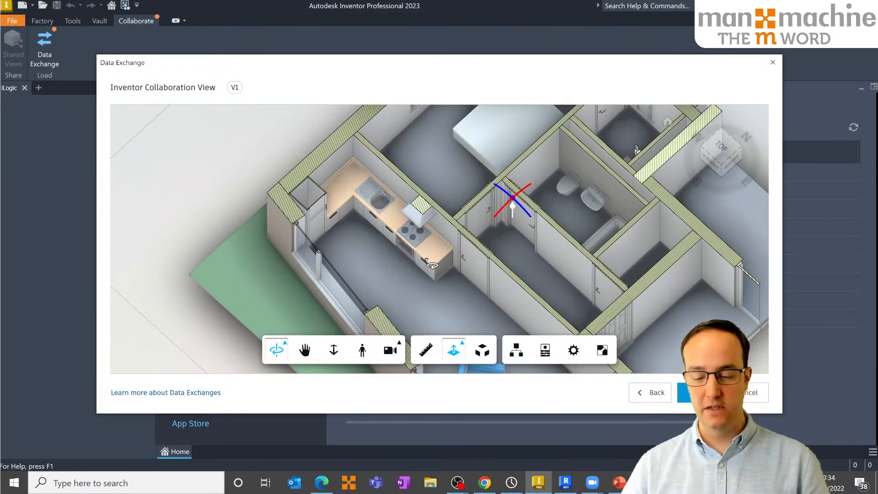
drag(432, 260, 432, 227)
scroll(434, 229, down, 5)
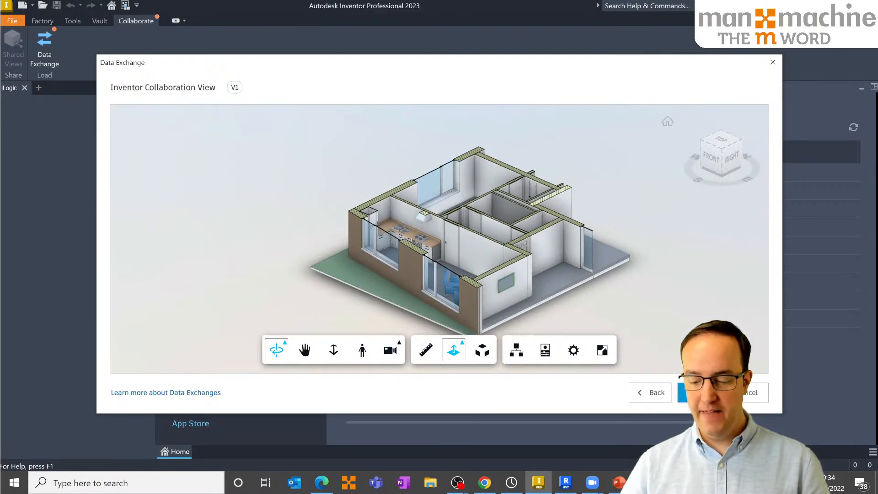
Load the Inventor Collaboration View data exchange into an assembly and view the apartment from its front corner
click(693, 393)
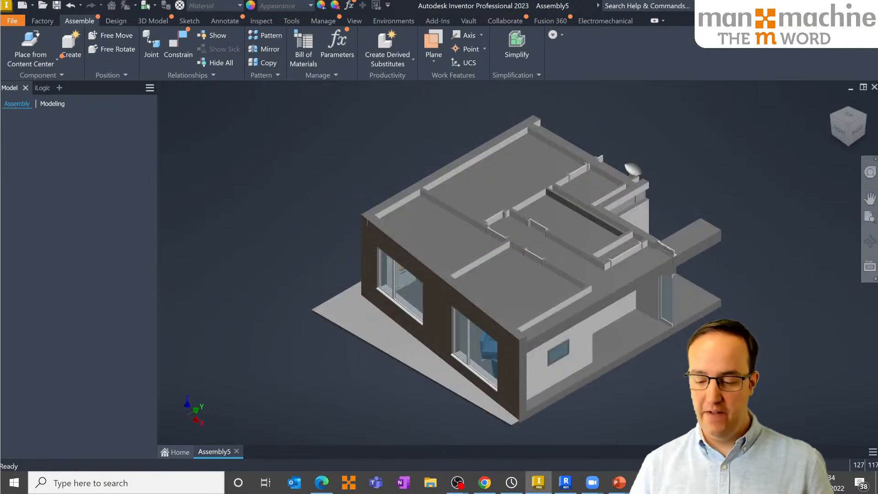
shift+middle_drag(644, 298, 707, 312)
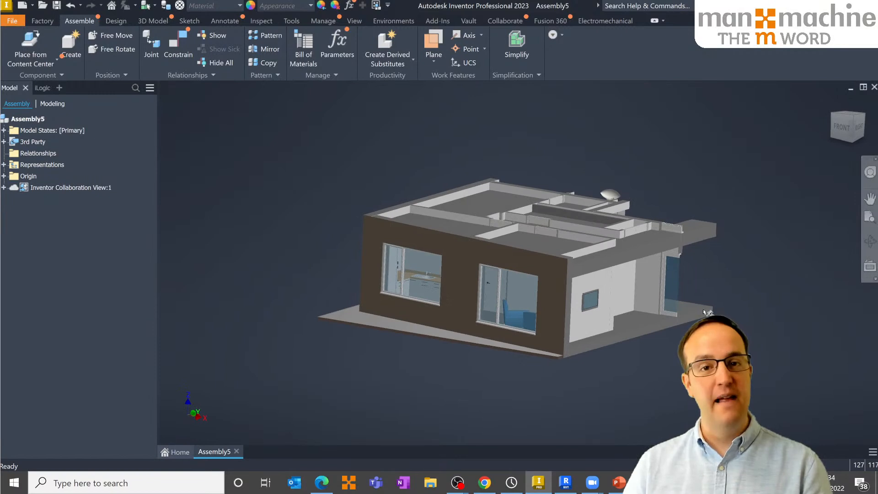
middle_drag(657, 296, 547, 307)
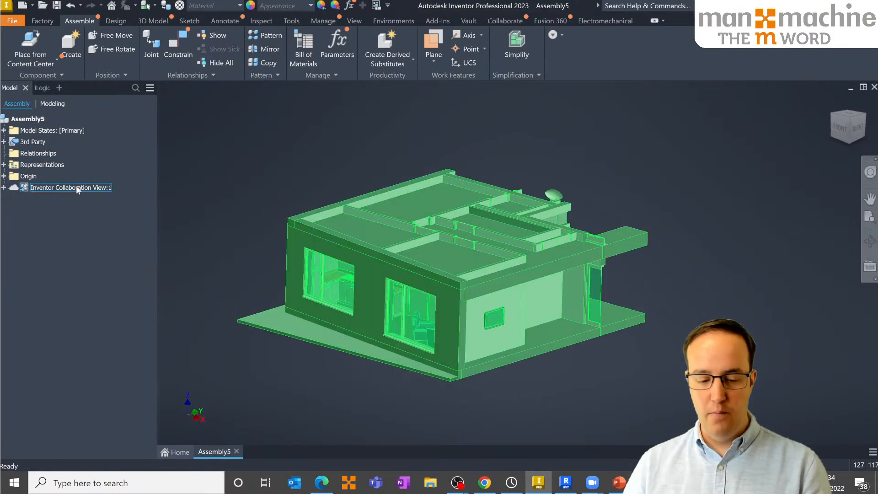
Expand the Inventor Collaboration View component and hide its Casework folder
click(3, 188)
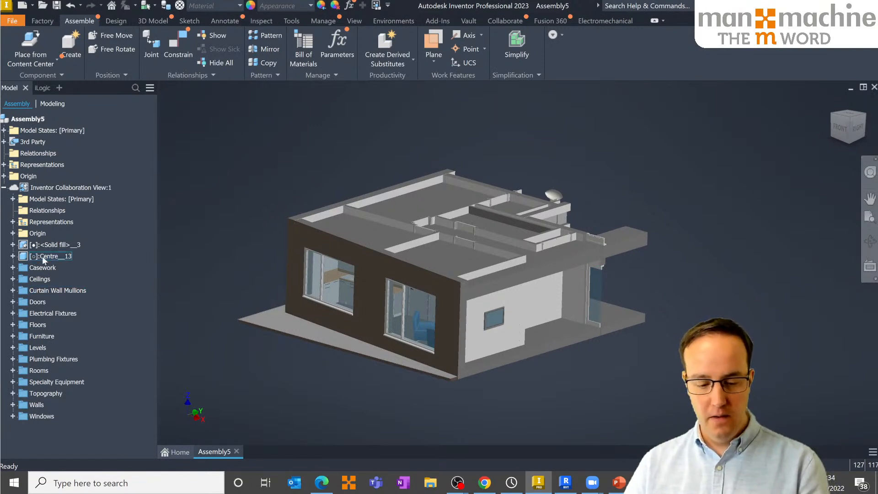
click(55, 269)
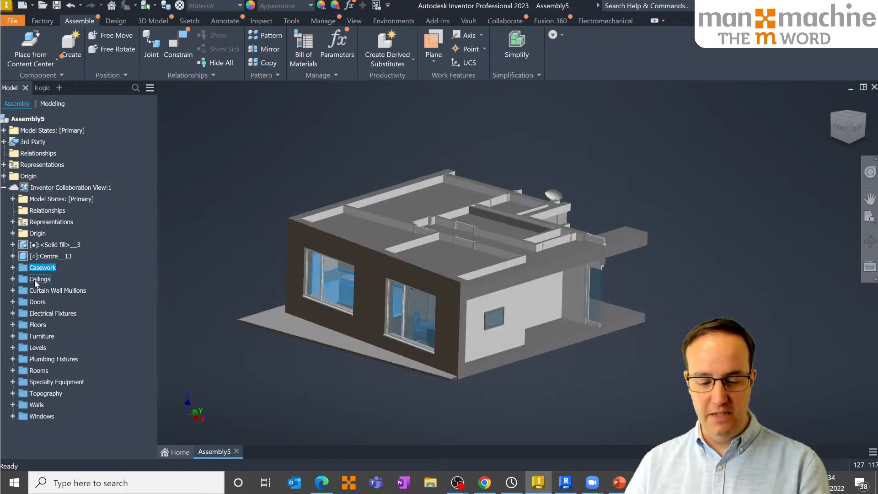
right_click(40, 269)
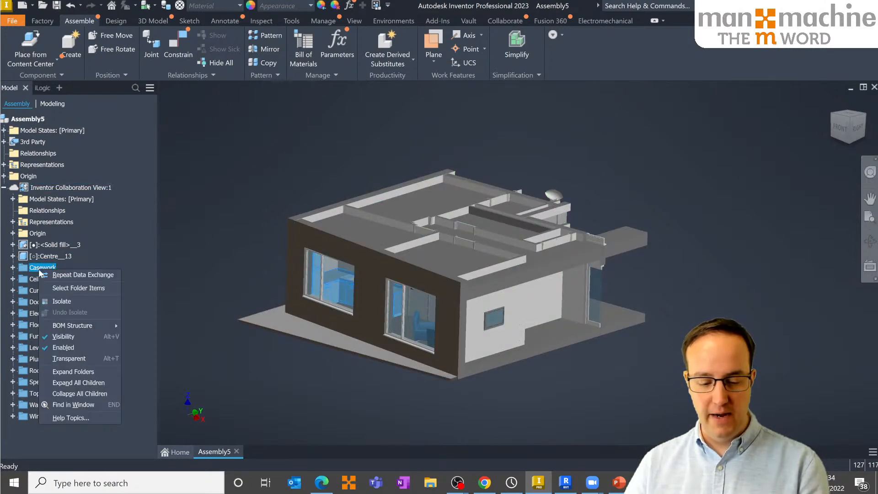
click(70, 336)
click(321, 194)
click(414, 242)
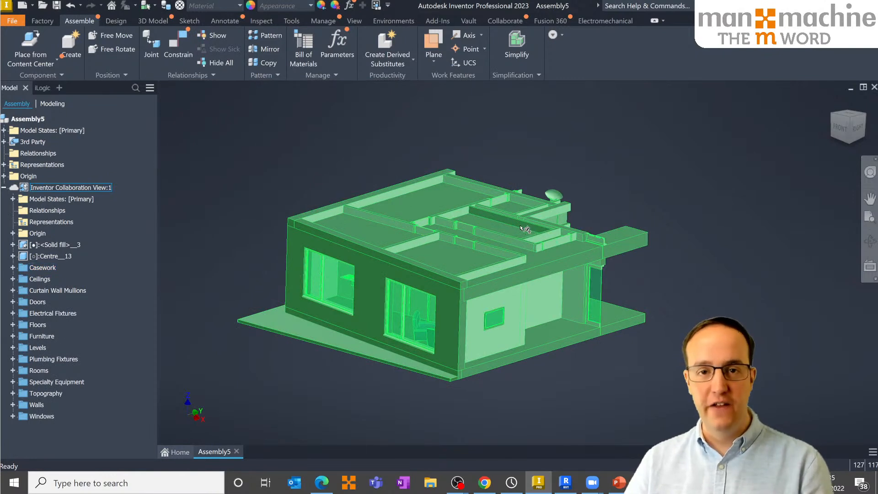
click(663, 173)
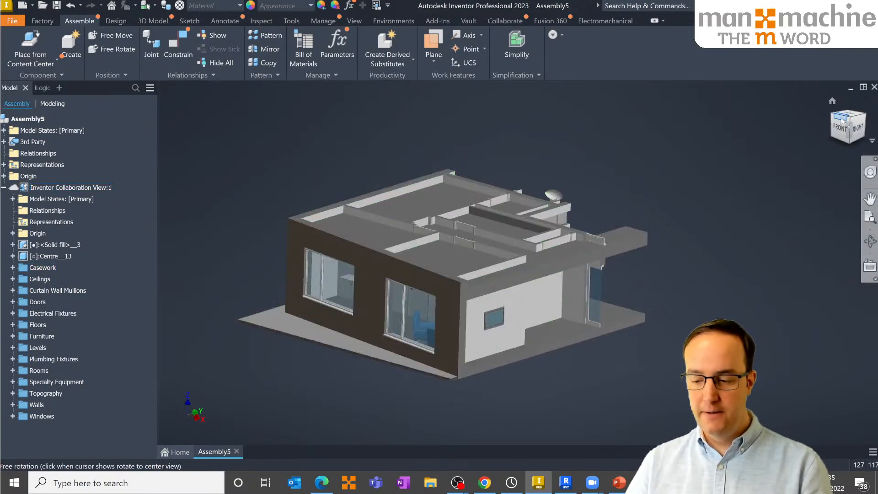
Set selection to Part Priority and hide the upper slab, rear interior walls and doors, starting from the right-side view
click(858, 129)
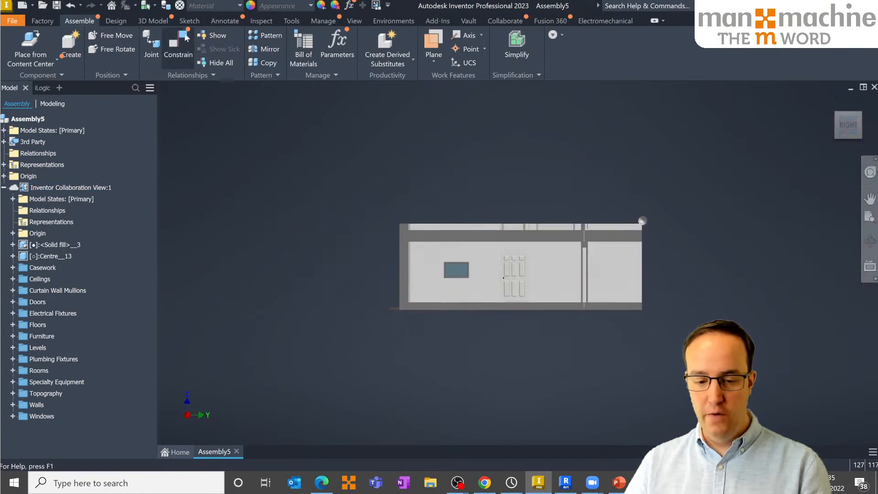
click(154, 5)
click(161, 38)
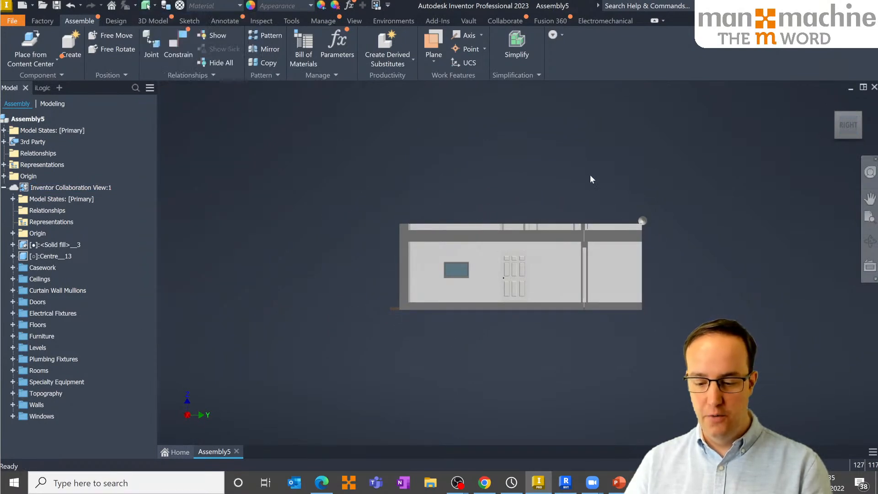
middle_drag(680, 171, 641, 171)
drag(657, 164, 464, 392)
shift+middle_drag(374, 314, 411, 336)
ctrl+click(487, 352)
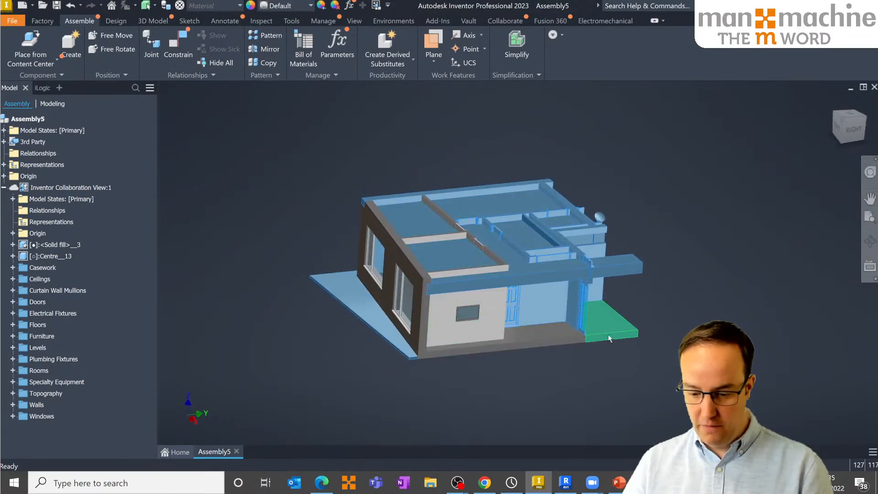
shift+middle_drag(333, 364, 340, 215)
right_click(467, 219)
click(502, 234)
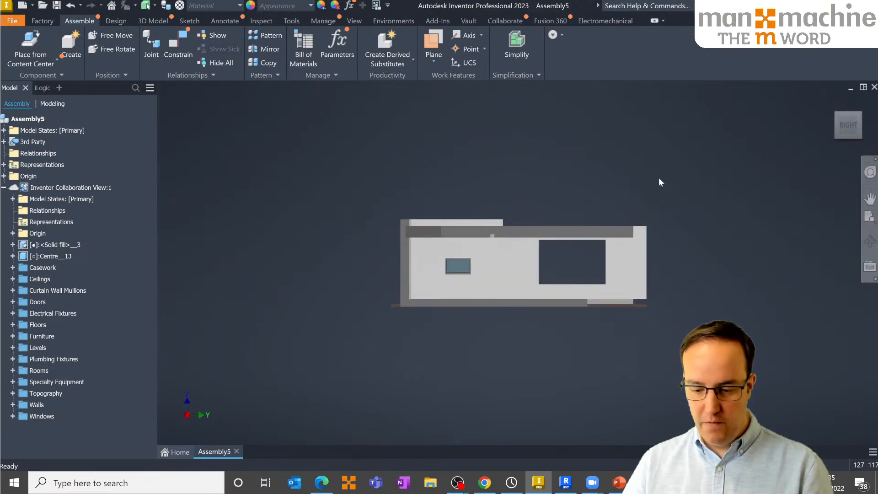
Hide the remaining upper wall pieces above the ceiling level
drag(373, 177, 742, 238)
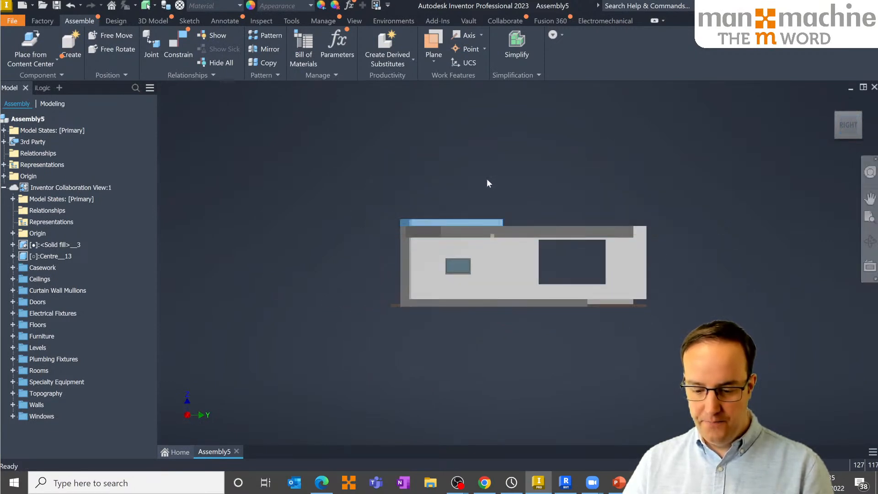
right_click(487, 179)
click(521, 192)
Hide the apartment's end wall with its rectangular panel, and the ceiling over the kitchen and living area
shift+middle_drag(452, 242, 472, 303)
click(474, 311)
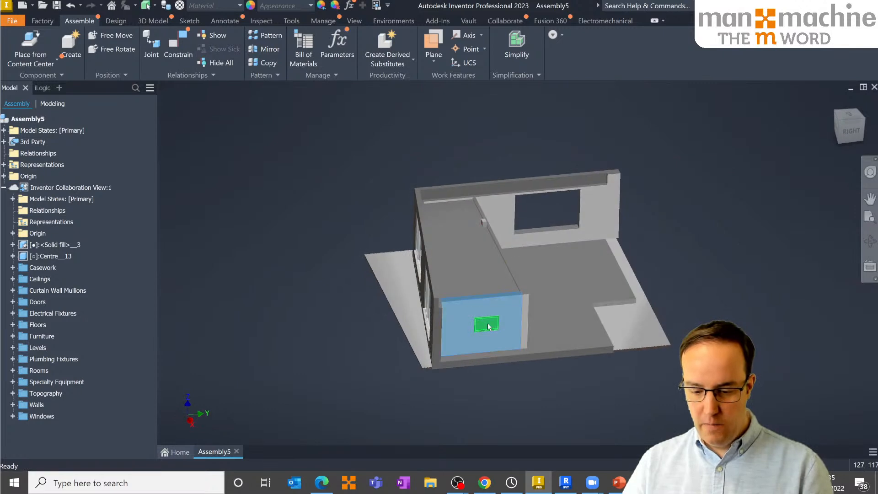
right_click(487, 323)
click(520, 340)
right_click(473, 273)
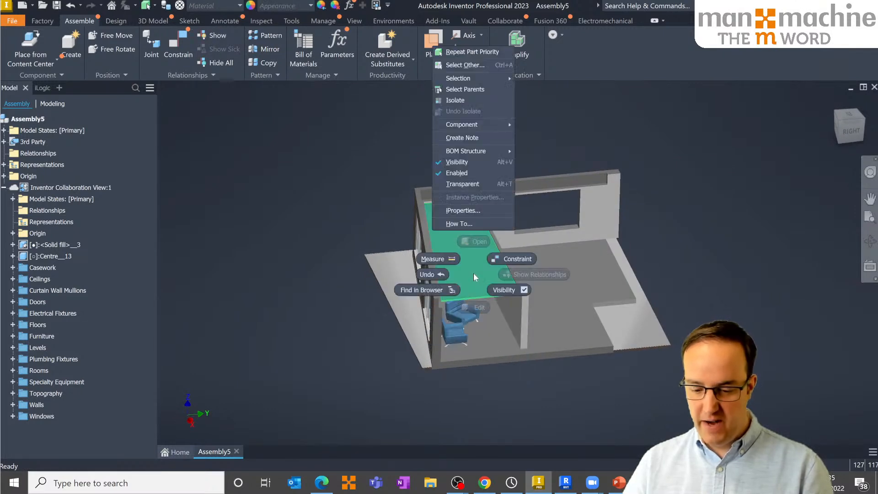
click(502, 292)
Hide the sink, the cooker and the two blue armchairs in the kitchen and living area
shift+middle_drag(487, 294, 474, 274)
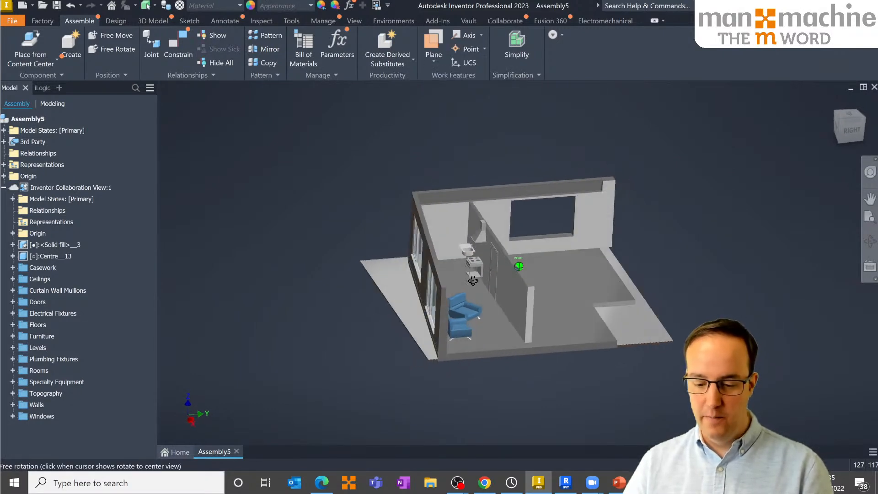
scroll(476, 270, up, 5)
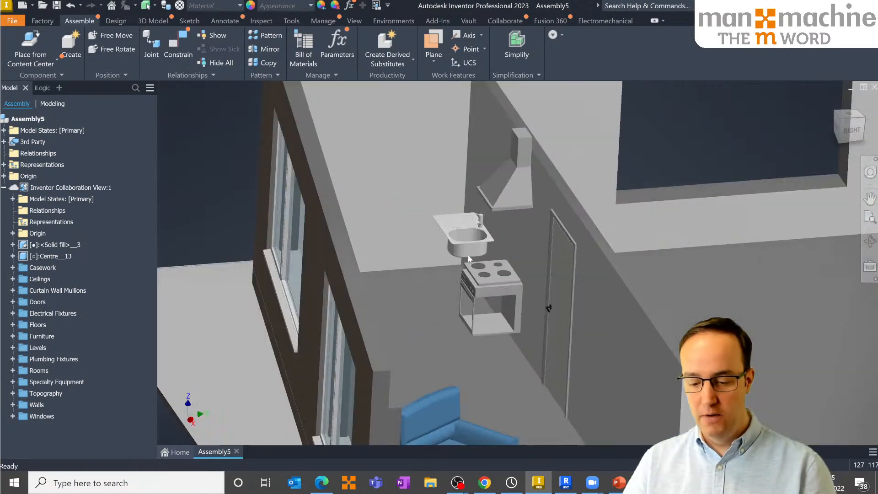
click(479, 295)
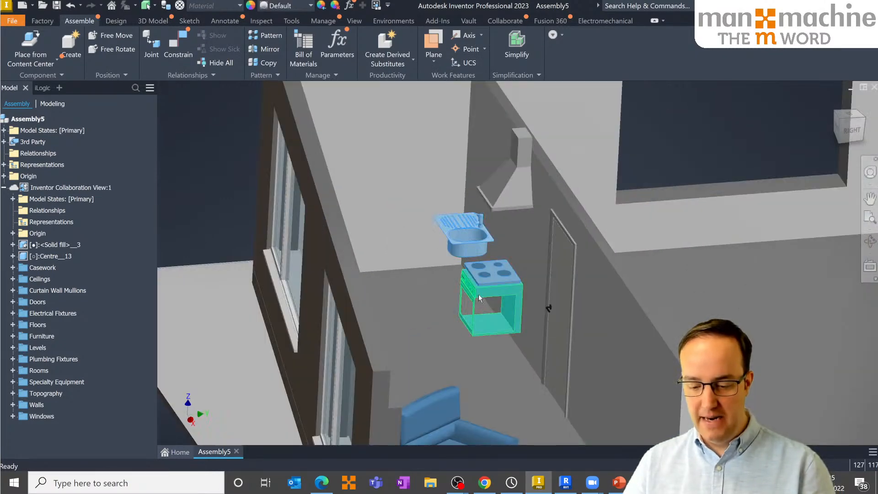
right_click(480, 295)
click(506, 309)
scroll(499, 357, down, 3)
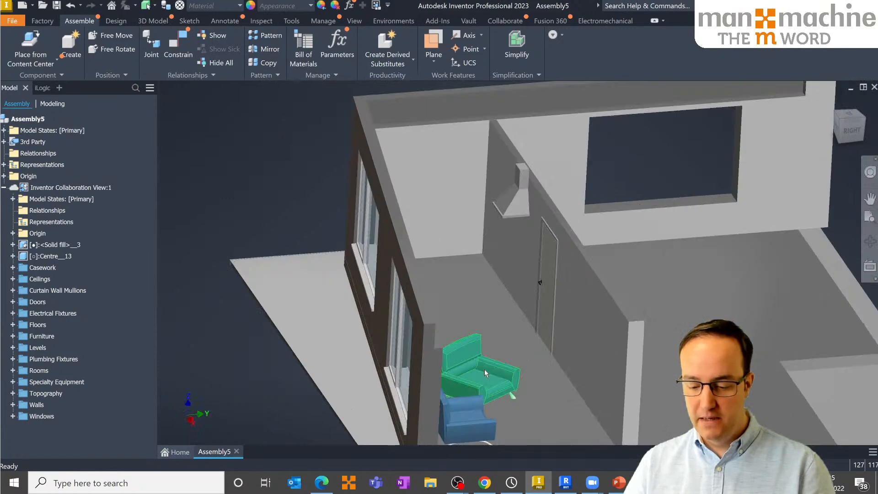
click(515, 426)
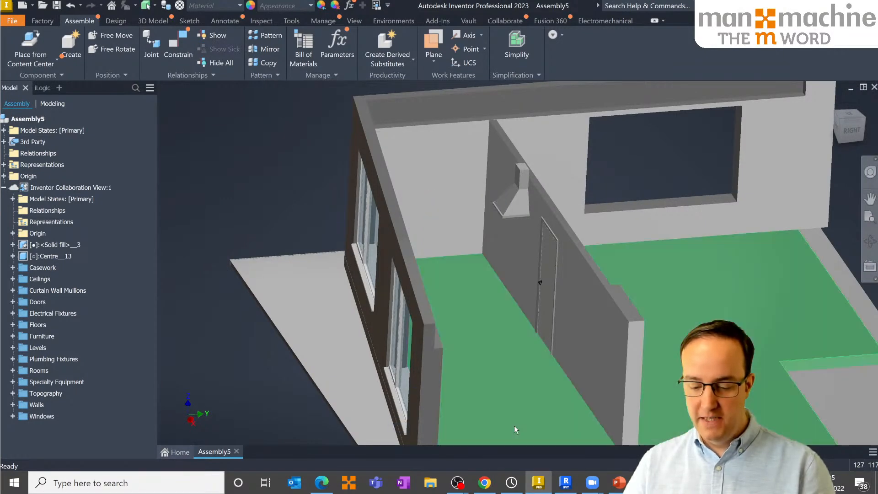
Examine the Casework folder down to the 931x931x900mm component under Casework_Base_Corner_Dbl-Doors_1, then collapse the folder
middle_drag(494, 338, 427, 331)
click(14, 268)
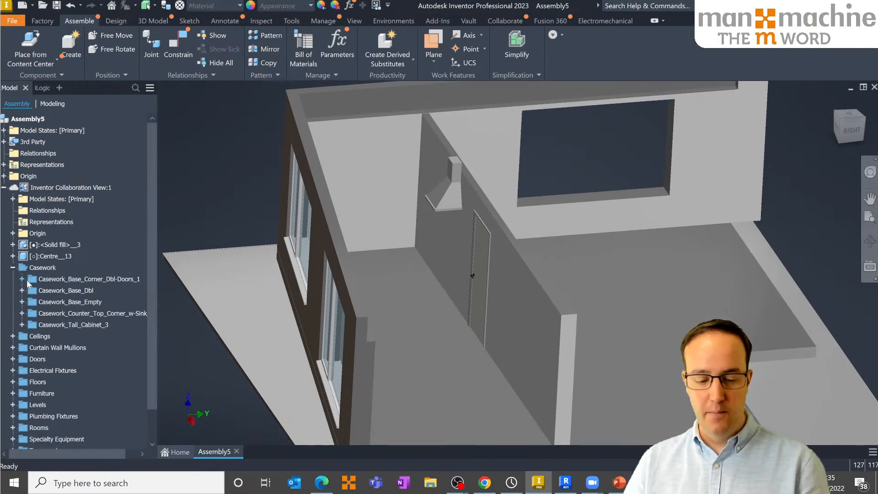
click(27, 279)
click(21, 279)
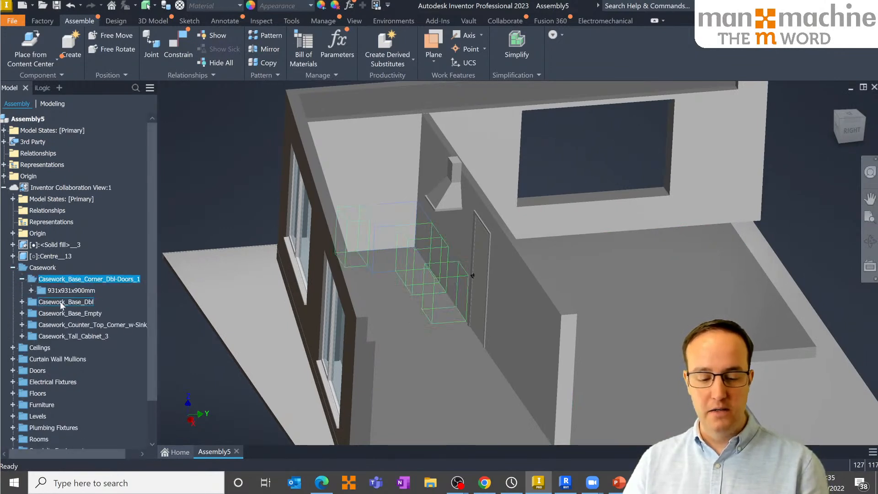
click(31, 290)
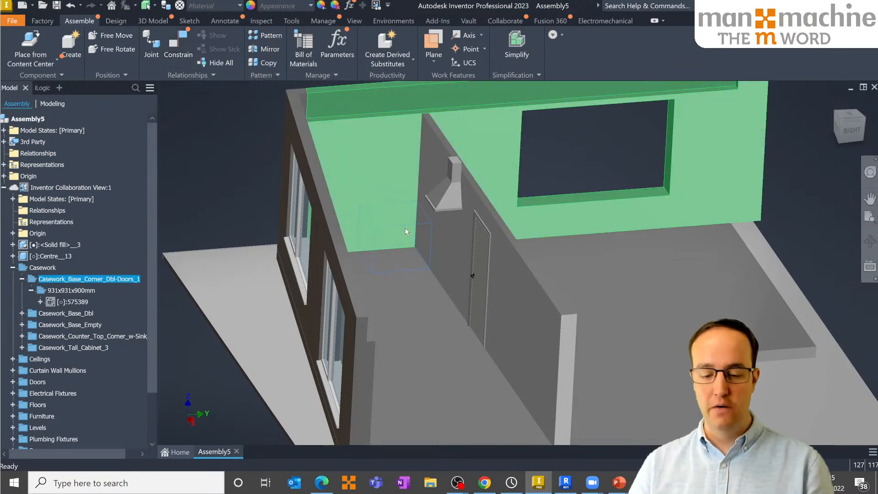
click(64, 303)
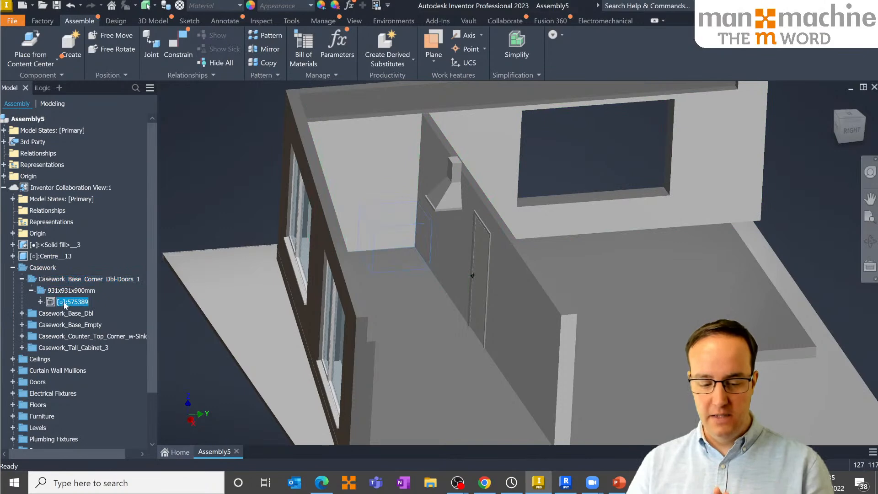
click(12, 267)
Save the assembly as "Bim for MFG" in the Designs folder, accepting that the locked design view's changes are discarded
scroll(391, 325, down, 5)
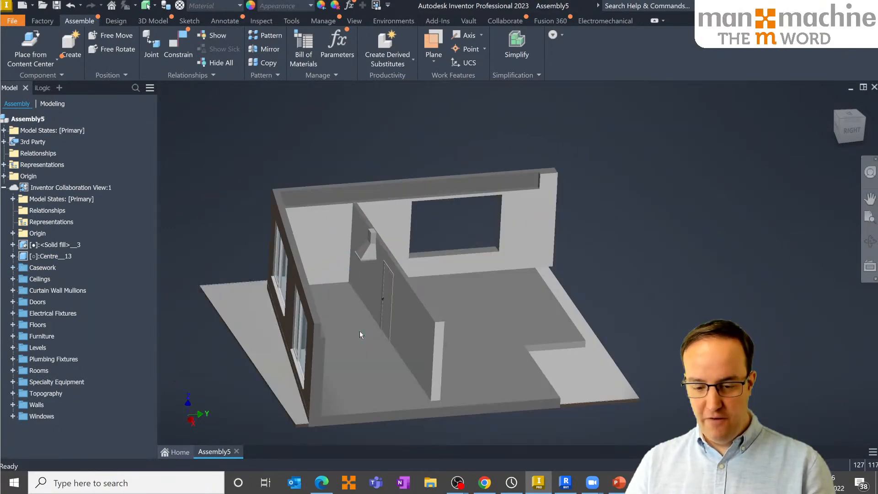
scroll(359, 330, up, 5)
scroll(358, 328, down, 4)
click(56, 6)
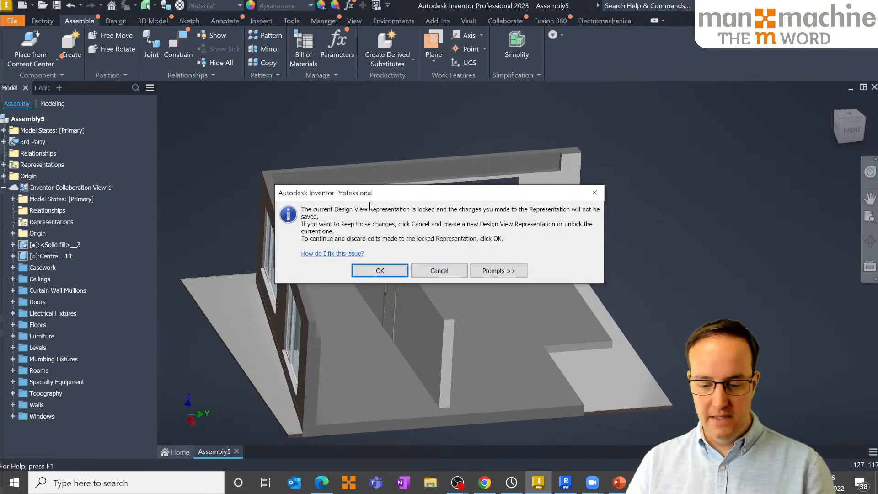
click(380, 271)
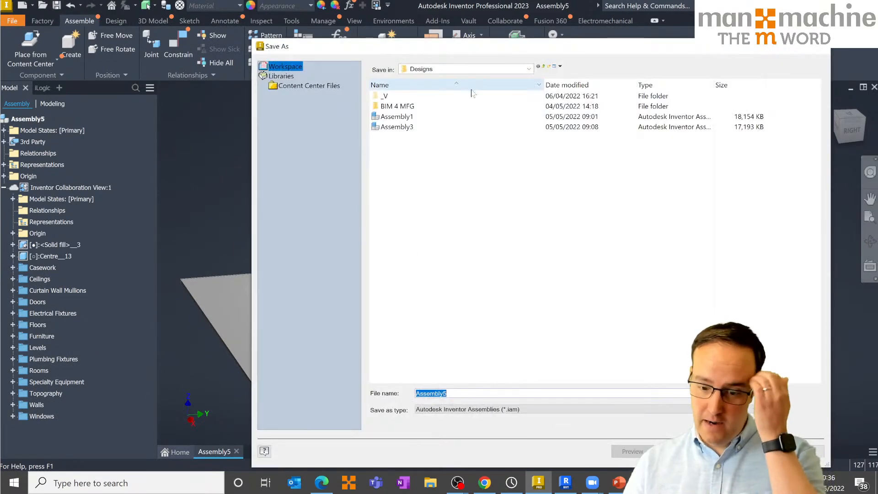
text(Bim for MFG)
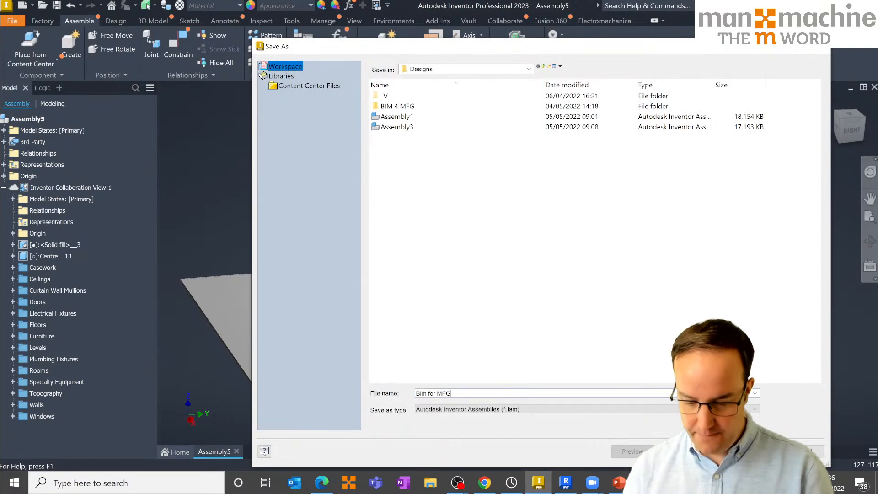
key(Return)
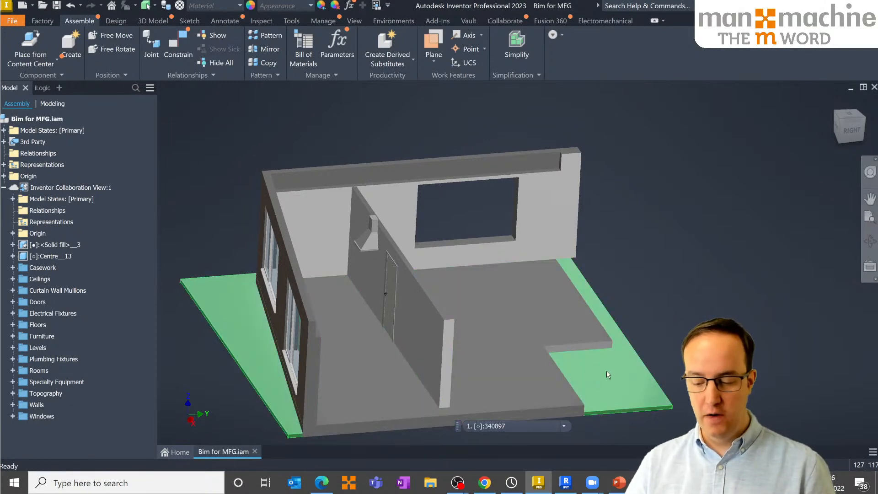
Add a cabinet with the Cabinet Layout Builder global iLogic form and place it just outside the front edge of the floor slab
mouse_move(588, 387)
shift+middle_down()
mouse_move(448, 362)
mouse_move(474, 354)
mouse_move(480, 369)
shift+middle_up()
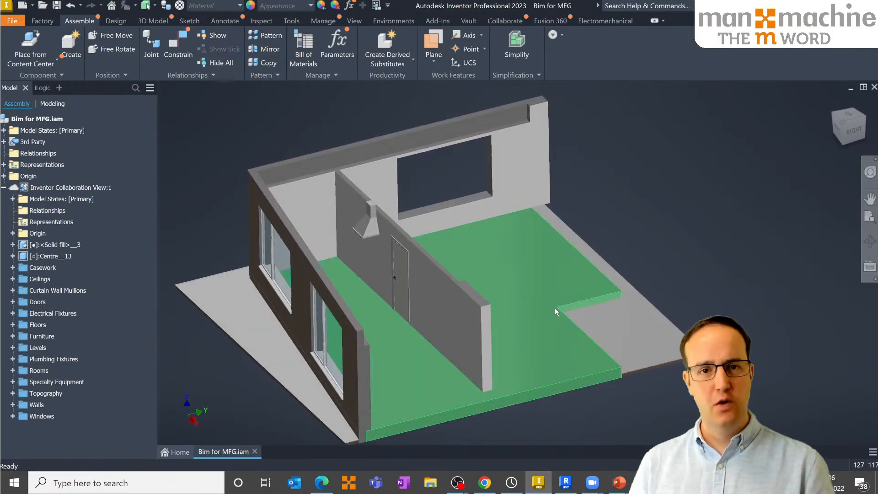
mouse_move(570, 326)
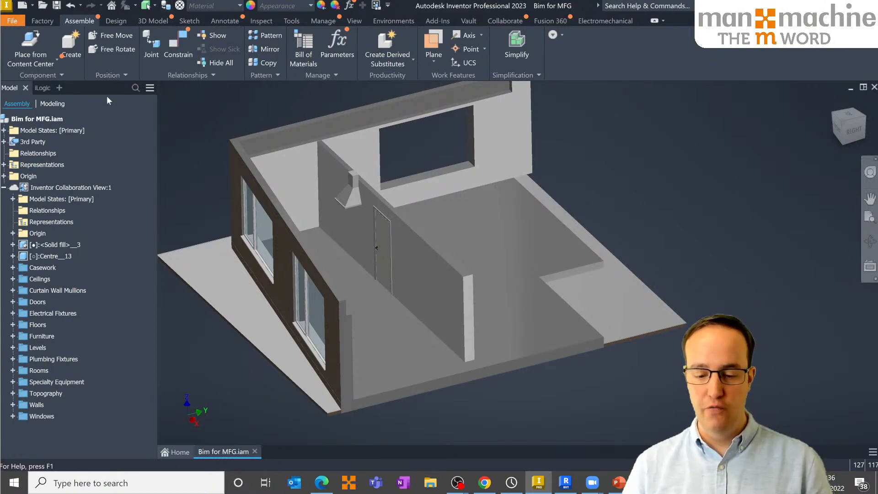
middle_drag(198, 127, 204, 142)
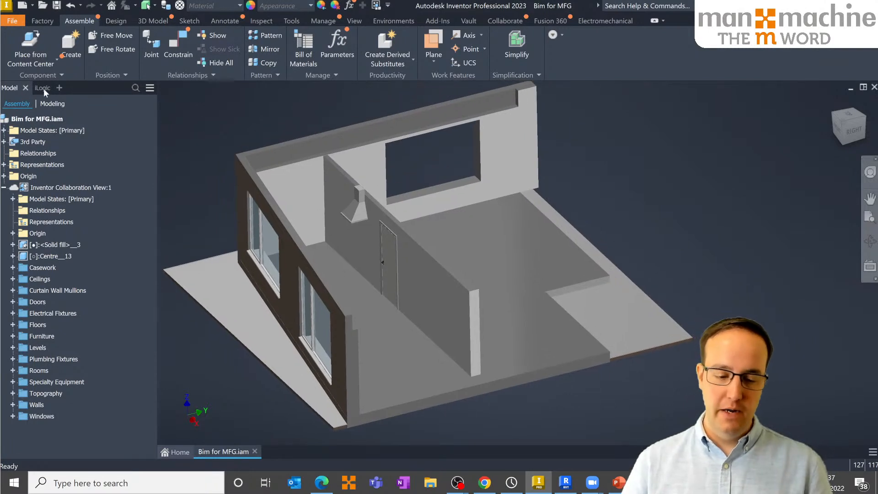
click(31, 87)
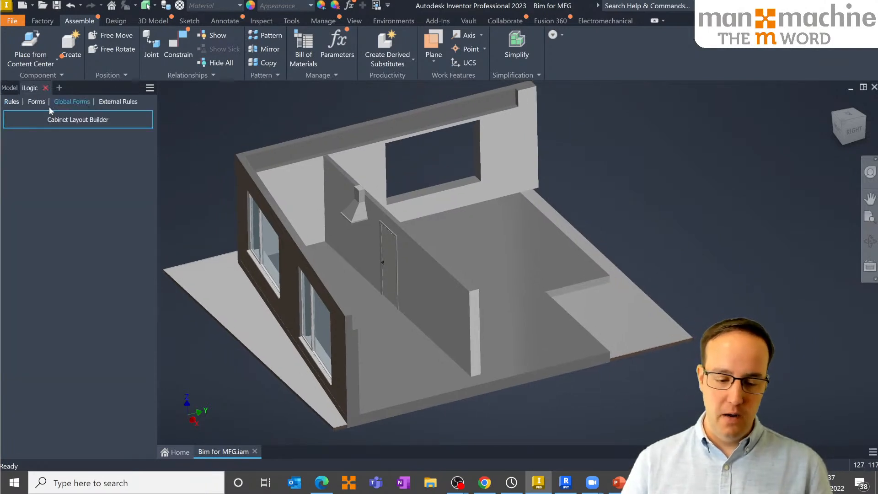
click(75, 123)
click(272, 118)
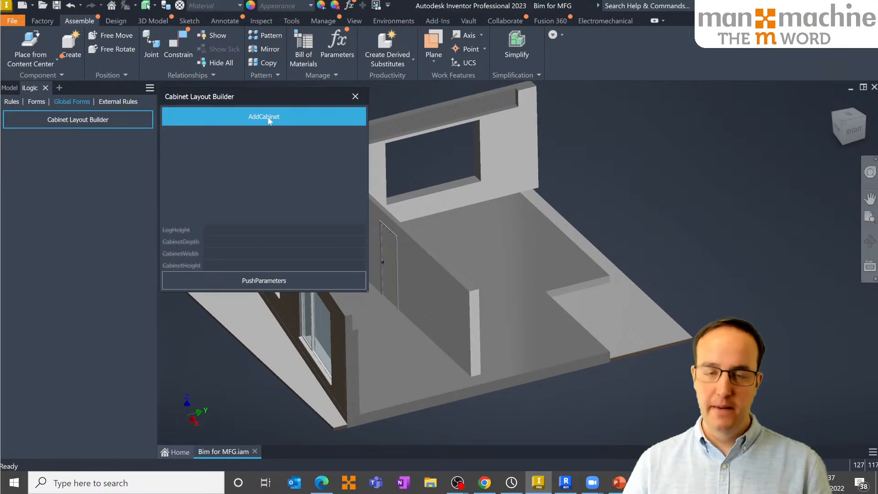
click(354, 96)
drag(649, 320, 536, 430)
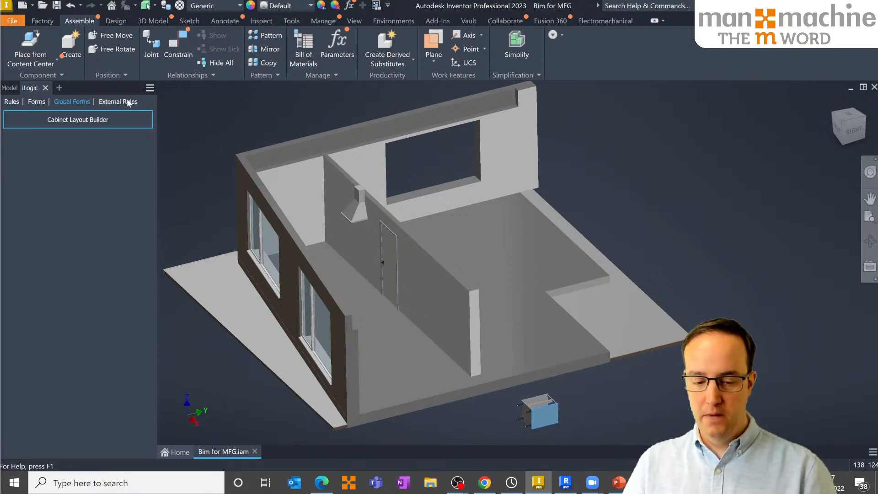
Mate the underside of a cabinet foot to the kitchen floor with a zero offset
click(178, 45)
scroll(526, 402, up, 5)
middle_drag(531, 418, 526, 284)
scroll(525, 287, up, 5)
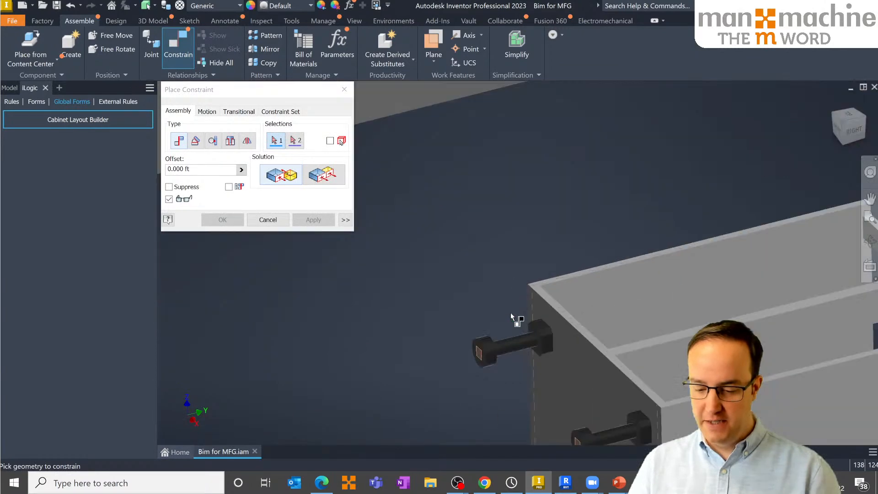
click(478, 354)
scroll(433, 355, down, 10)
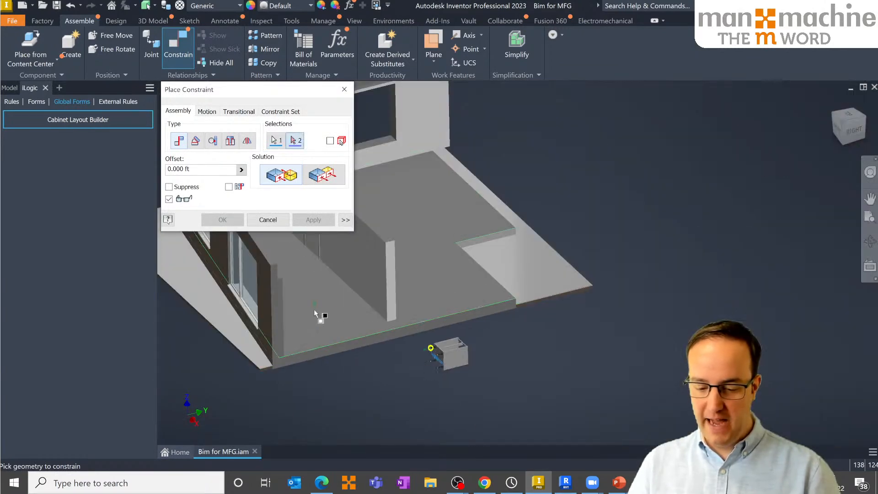
click(324, 224)
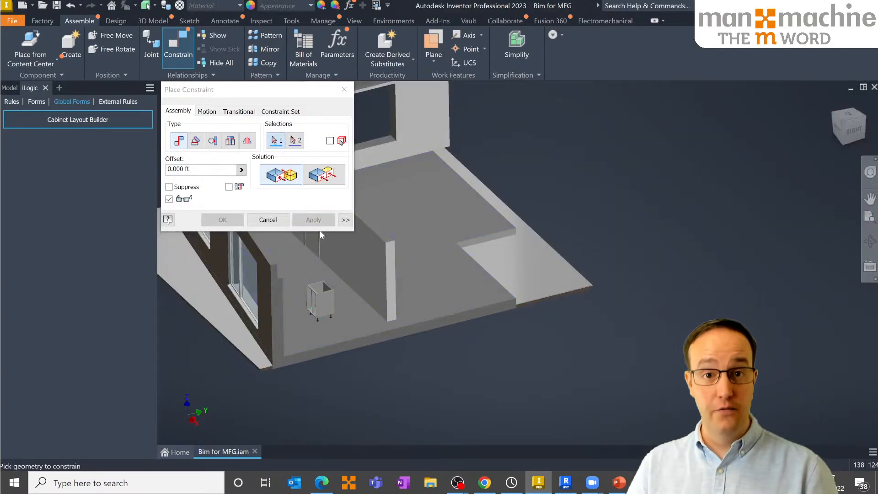
Mate the cabinet's rear face to the kitchen partition wall with a zero offset
scroll(412, 303, up, 5)
click(477, 201)
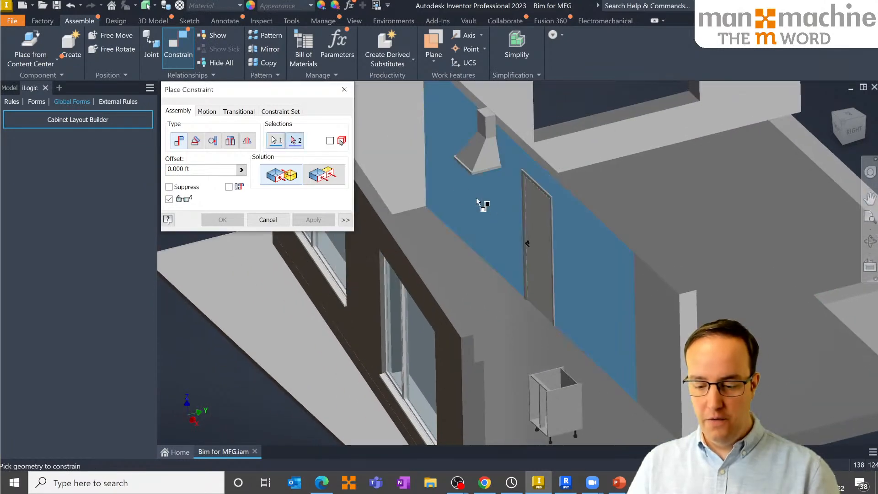
scroll(576, 328, down, 8)
scroll(542, 337, up, 12)
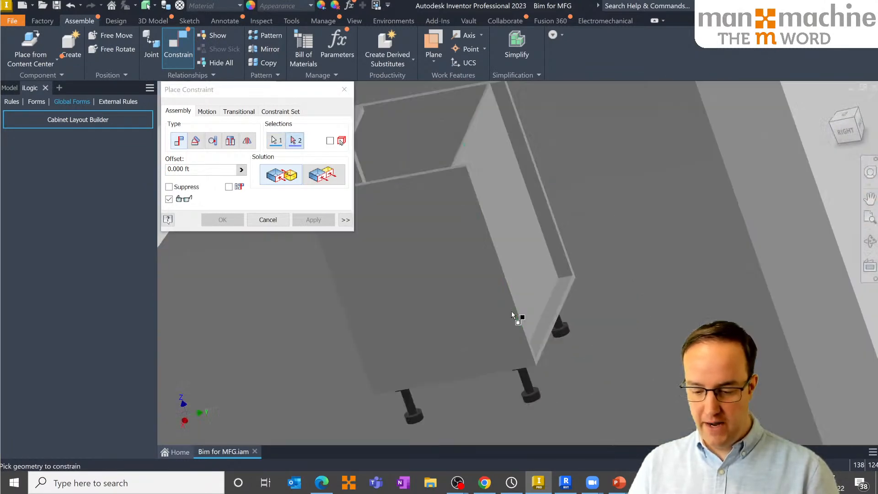
scroll(522, 306, up, 2)
click(534, 299)
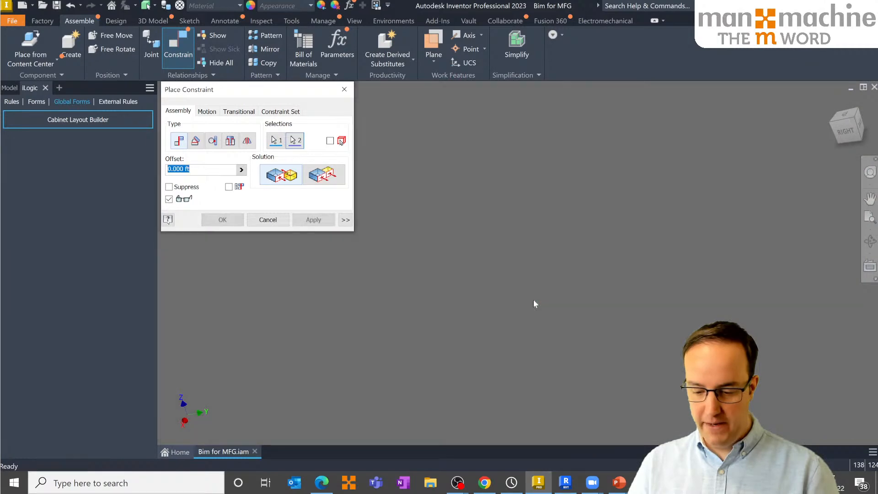
scroll(531, 299, down, 5)
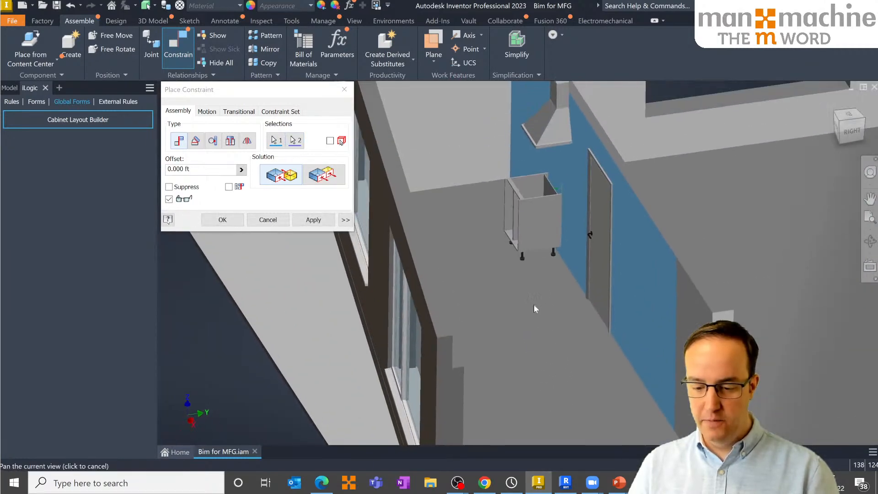
click(322, 221)
Select the cabinet's door-side panel and the side face of the door frame for a mate constraint
scroll(631, 241, down, 3)
shift+middle_drag(543, 252, 583, 251)
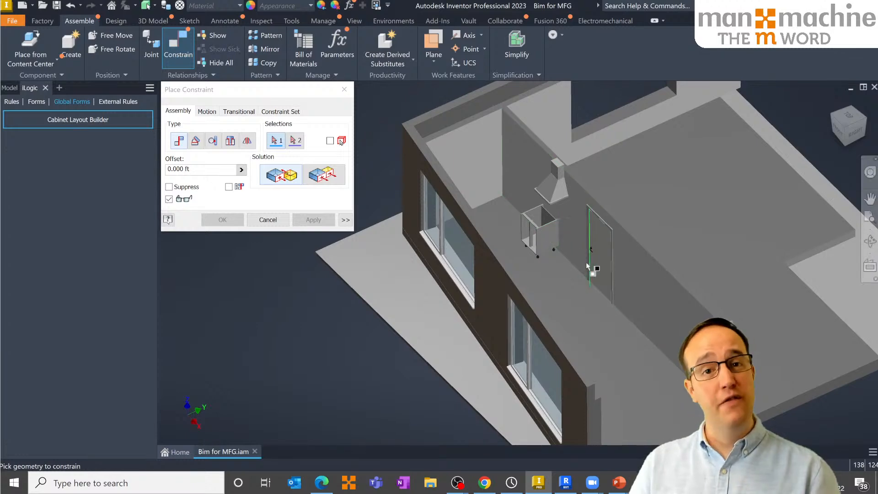
scroll(563, 263, down, 5)
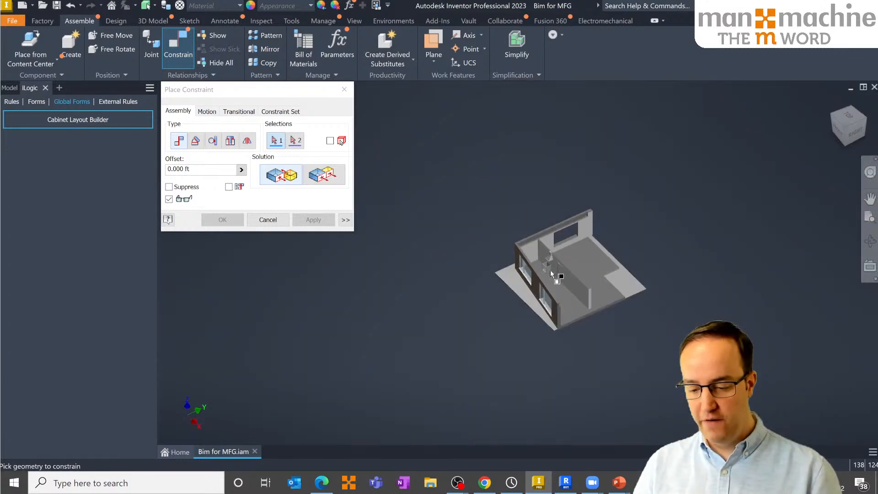
scroll(550, 270, up, 10)
click(535, 262)
scroll(539, 266, down, 8)
shift+middle_drag(540, 280, 567, 288)
scroll(566, 289, up, 6)
scroll(565, 287, up, 7)
click(547, 222)
scroll(535, 245, down, 6)
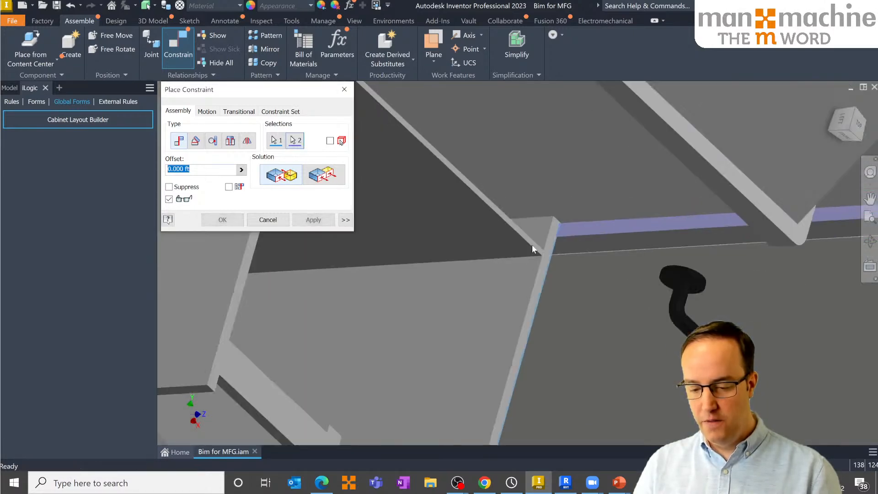
Set the offset between the cabinet side and the door frame to 50 mm and complete the mate
shift+middle_drag(532, 249, 481, 257)
click(178, 168)
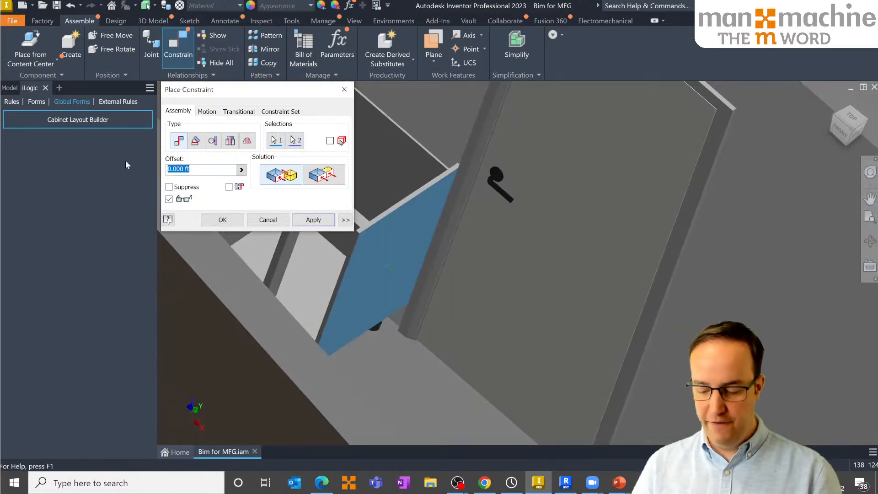
text(50 mm)
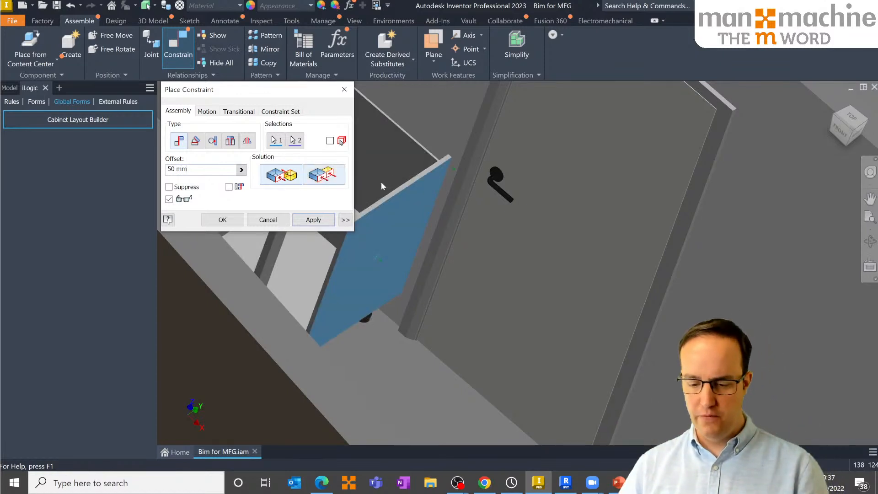
scroll(458, 323, up, 5)
shift+middle_drag(472, 322, 452, 317)
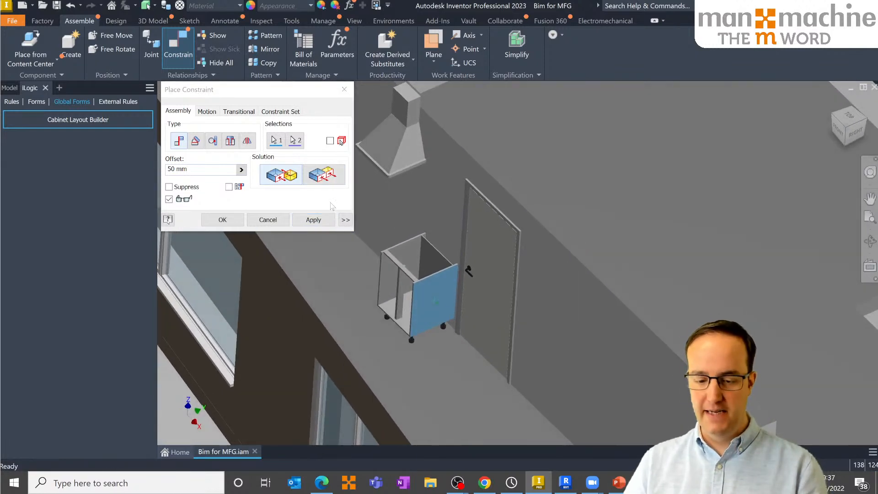
scroll(449, 300, down, 3)
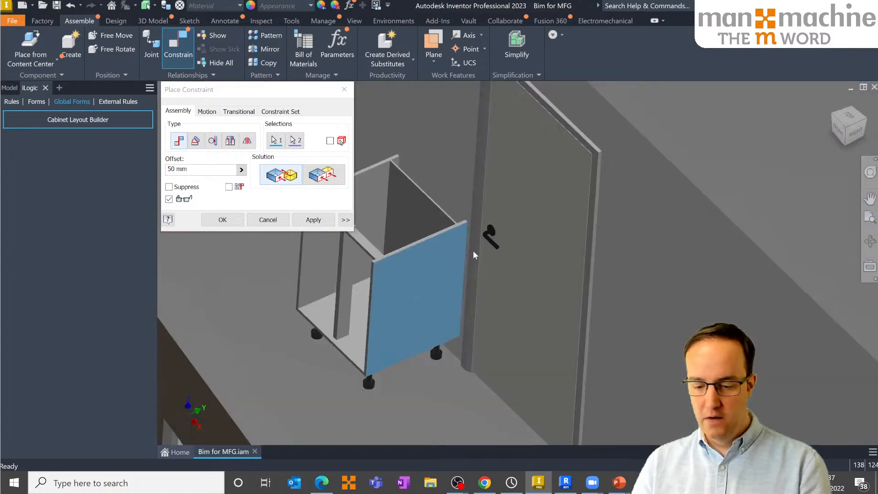
scroll(474, 253, up, 3)
click(222, 220)
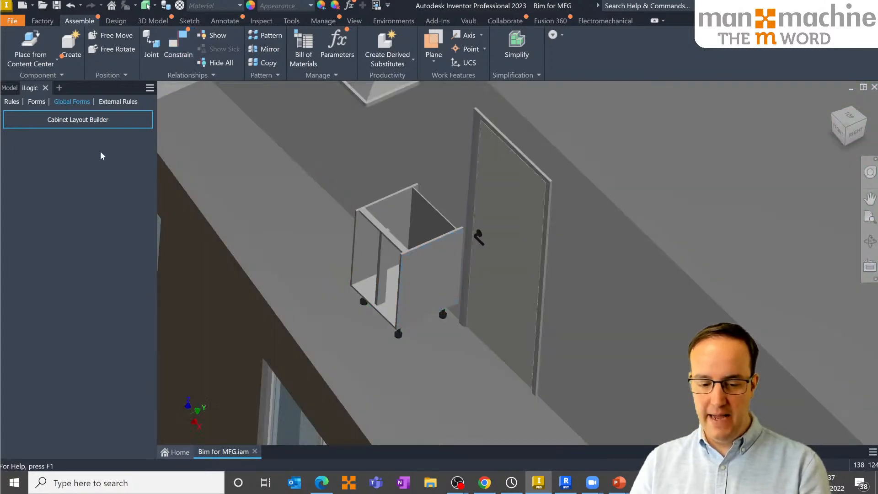
Set the placed cabinet's width to 1000 mm through the Cabinet Layout Builder form and push the parameters to the model
click(96, 123)
middle_drag(406, 277, 442, 279)
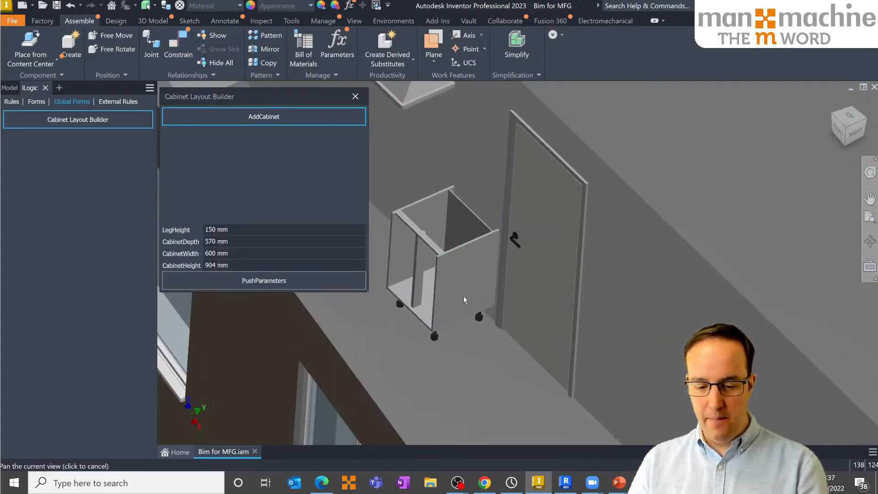
click(246, 253)
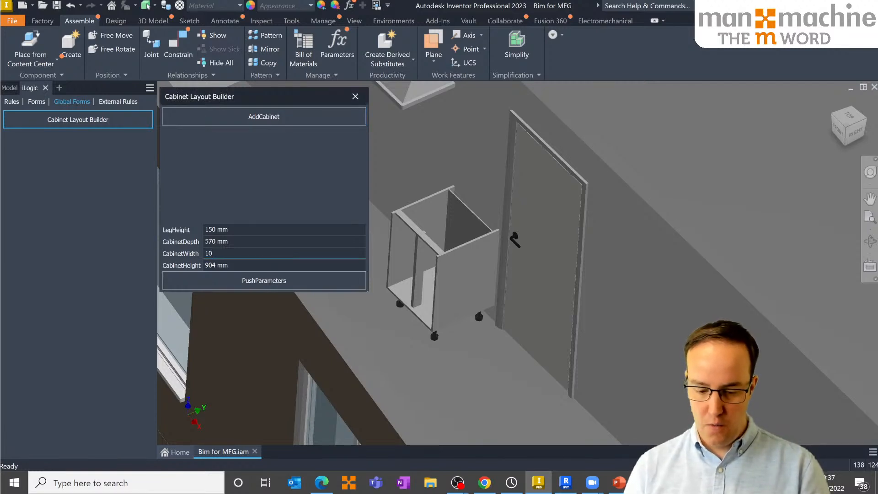
click(215, 281)
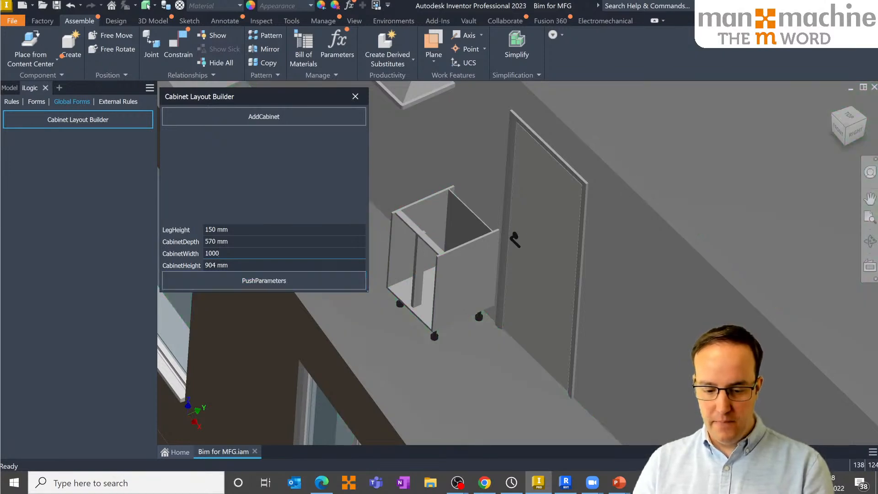
text(1000)
click(238, 284)
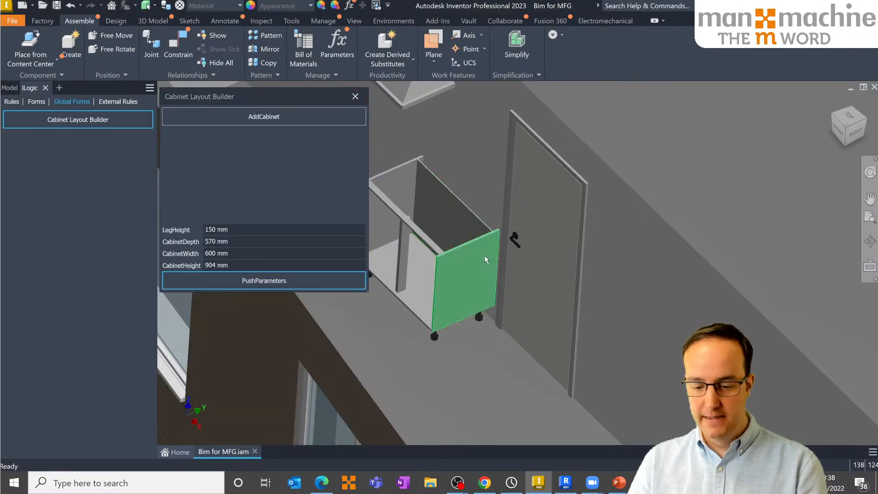
Add two more cabinets with the Cabinet Layout Builder, close the form, and move one of them clear of the building
scroll(532, 284, down, 5)
click(208, 115)
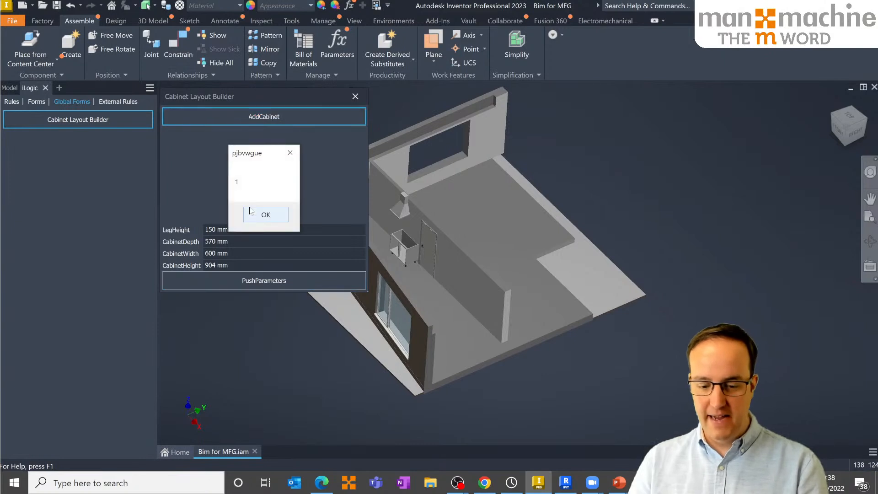
click(266, 215)
click(251, 119)
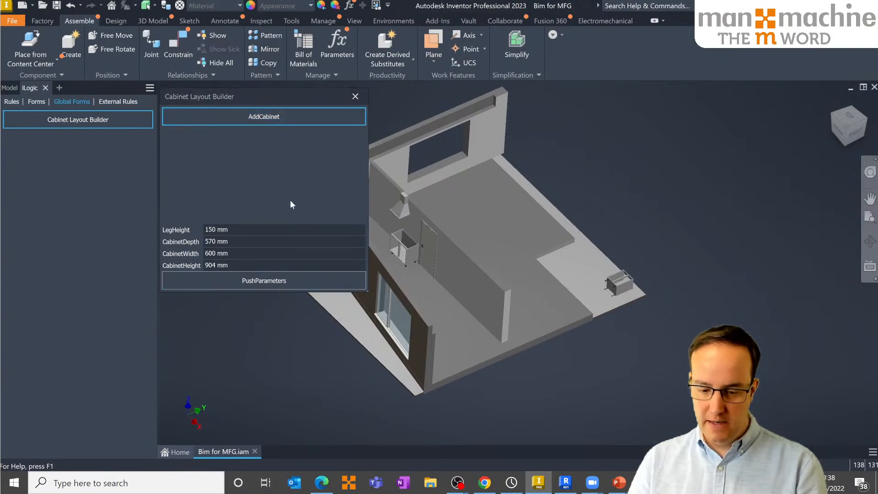
click(276, 217)
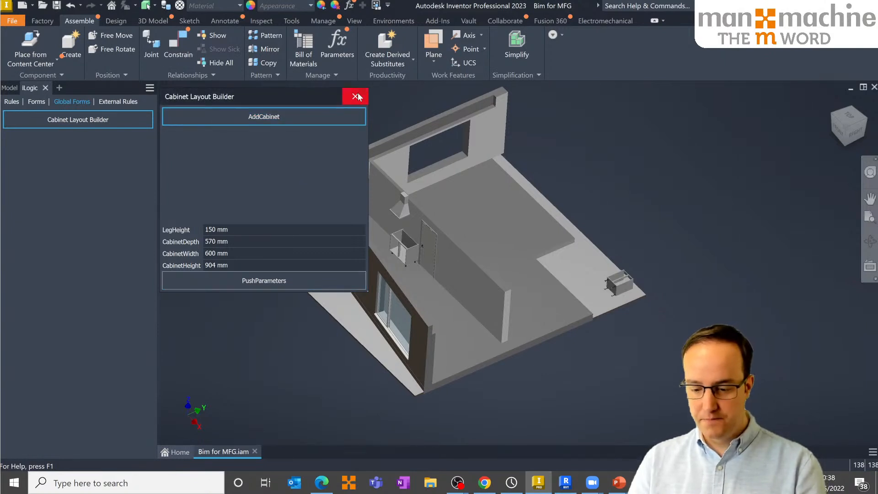
click(356, 96)
drag(622, 289, 615, 375)
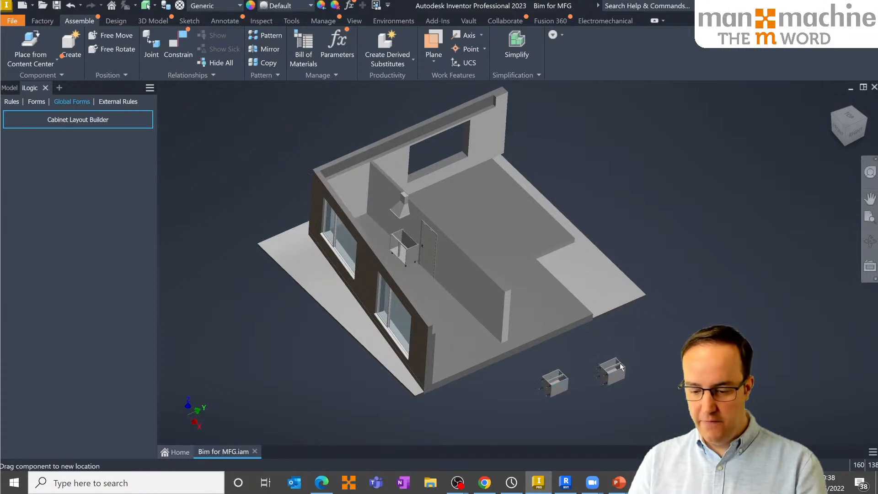
Mate the underside of a foot on one new cabinet to the kitchen floor with a zero offset
scroll(546, 372, up, 7)
middle_drag(547, 382, 520, 160)
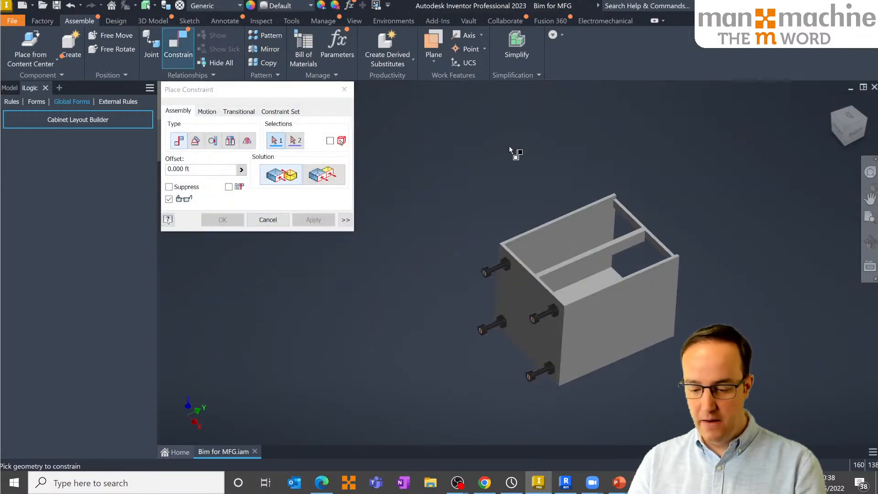
scroll(485, 273, up, 3)
scroll(487, 280, up, 4)
click(483, 278)
scroll(476, 275, down, 9)
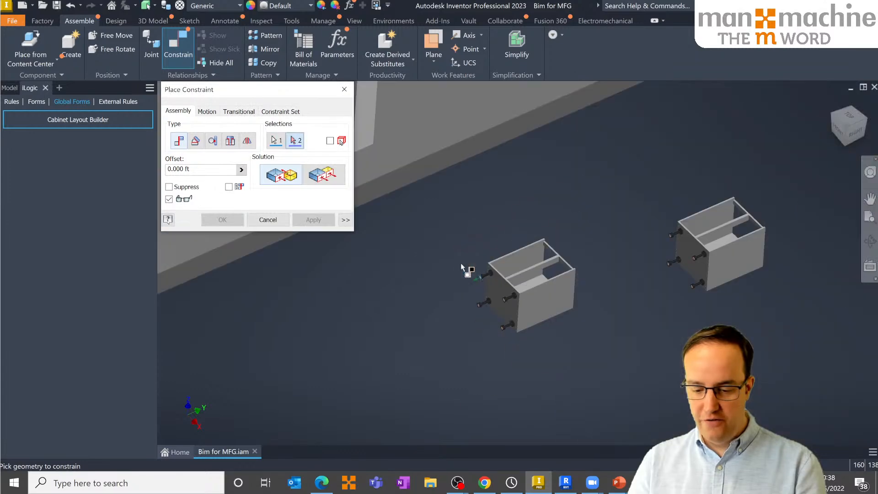
scroll(437, 279, up, 5)
click(504, 281)
click(331, 221)
Try to mate the second cabinet to the kitchen partition wall, and undo the constraint
scroll(506, 268, down, 6)
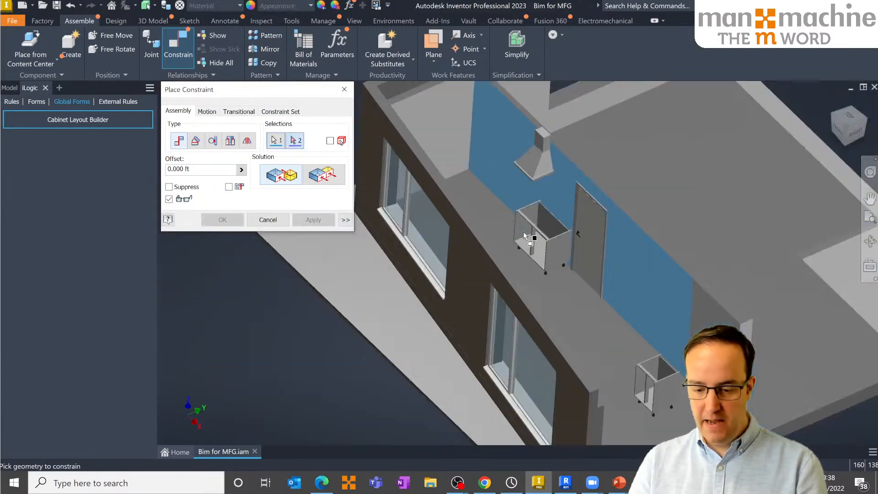
shift+middle_drag(568, 249, 627, 301)
scroll(544, 304, up, 6)
scroll(629, 325, up, 5)
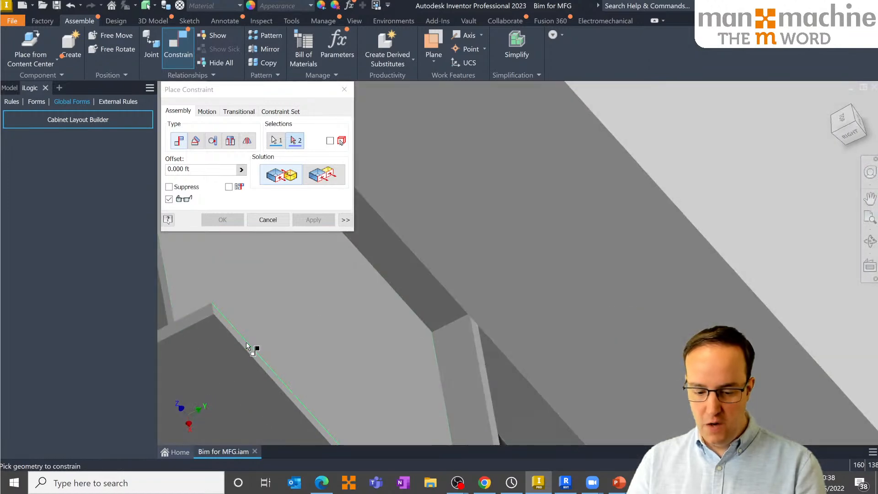
click(248, 345)
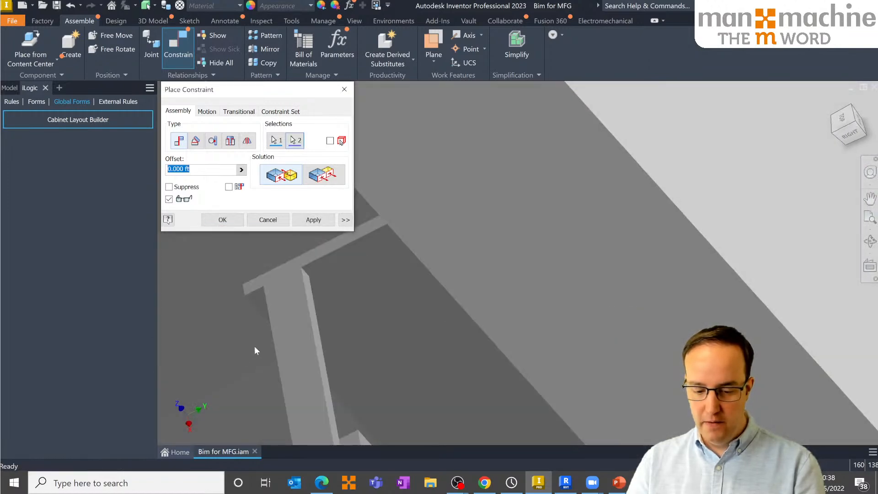
click(314, 220)
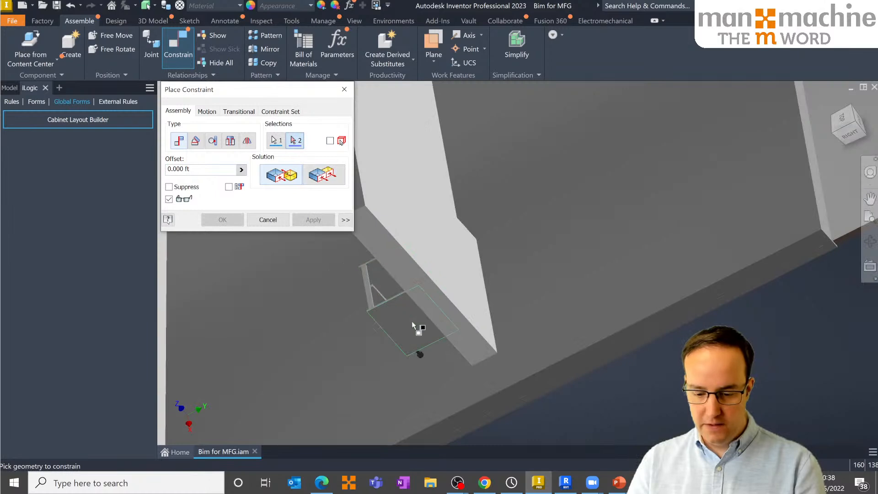
key(ctrl+z)
Mate the second cabinet's rear face to the kitchen partition wall with a zero offset
click(178, 48)
scroll(365, 292, up, 6)
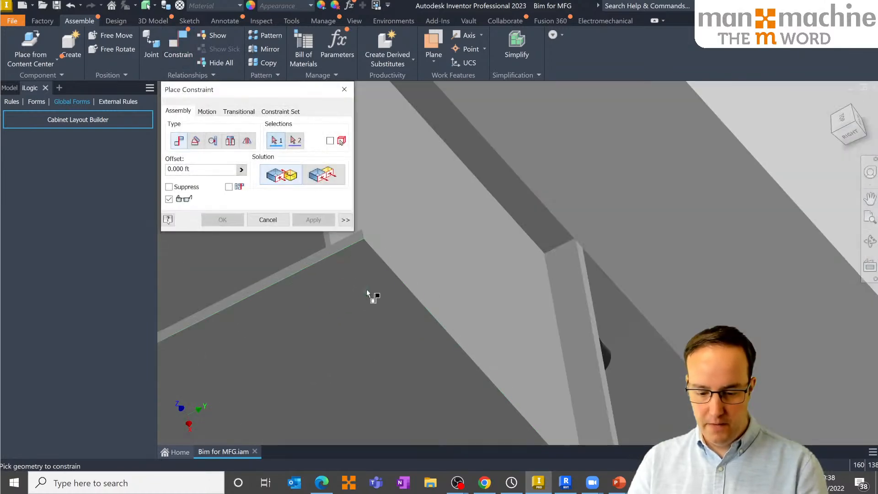
scroll(380, 290, up, 4)
click(392, 311)
scroll(393, 299, down, 8)
shift+middle_drag(433, 295, 531, 279)
scroll(479, 308, down, 8)
scroll(411, 270, up, 6)
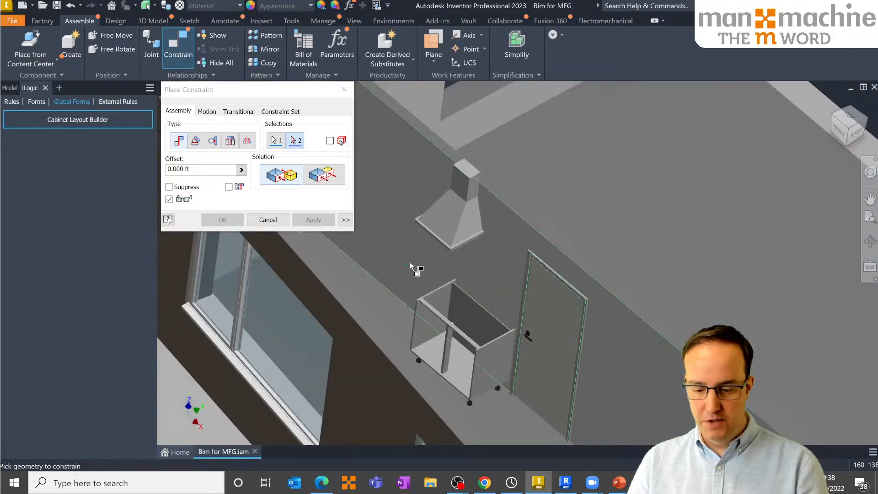
click(411, 267)
click(314, 220)
Mate the second cabinet's side panel to the hidden outer side face of the first cabinet with a zero offset
scroll(431, 341, down, 8)
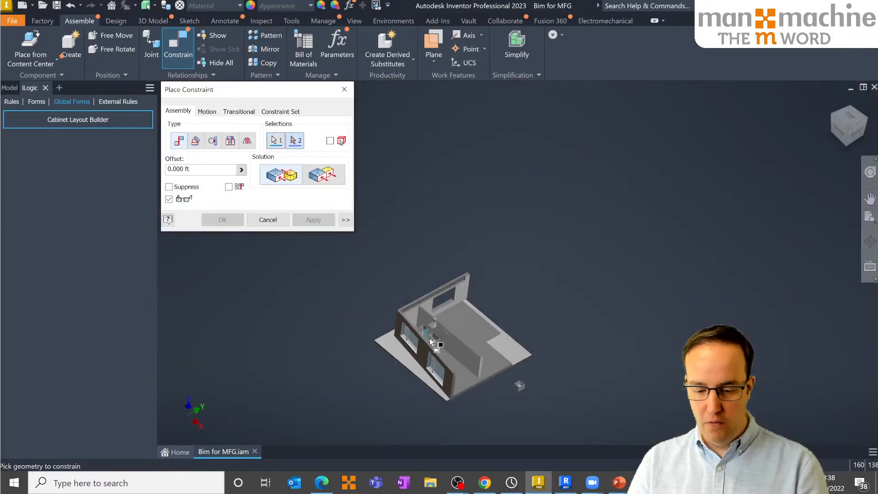
scroll(430, 341, up, 10)
right_click(542, 314)
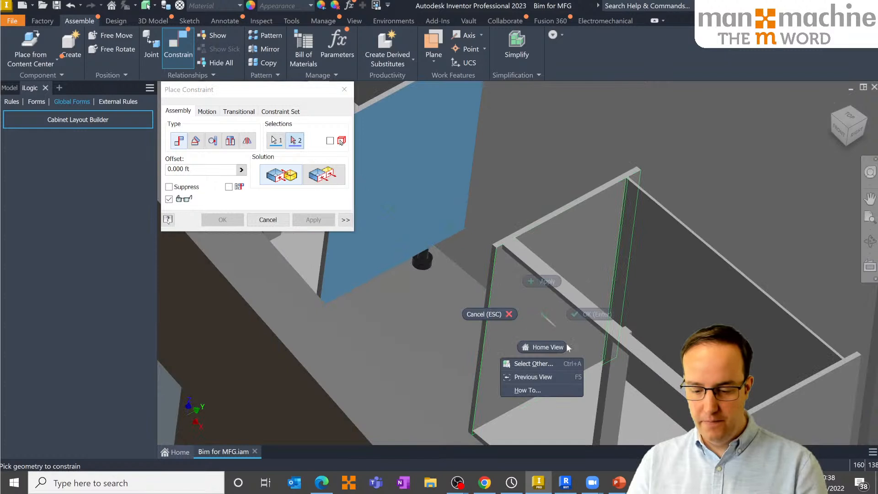
click(551, 364)
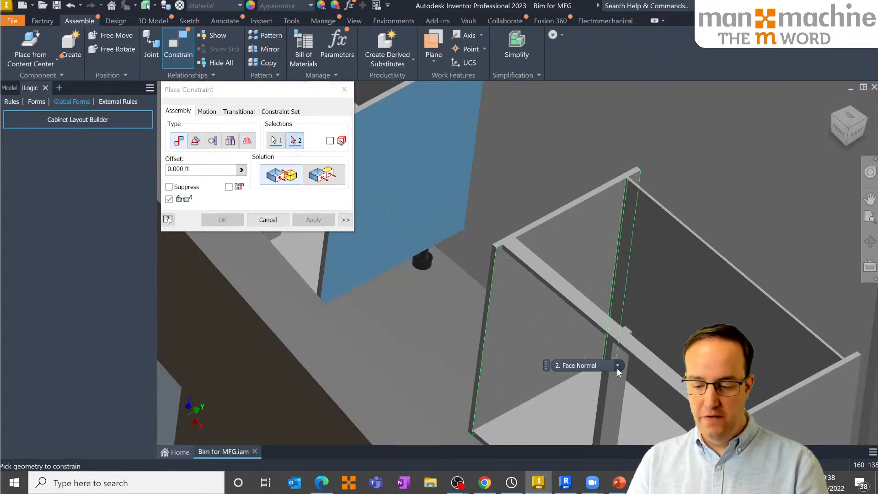
click(617, 366)
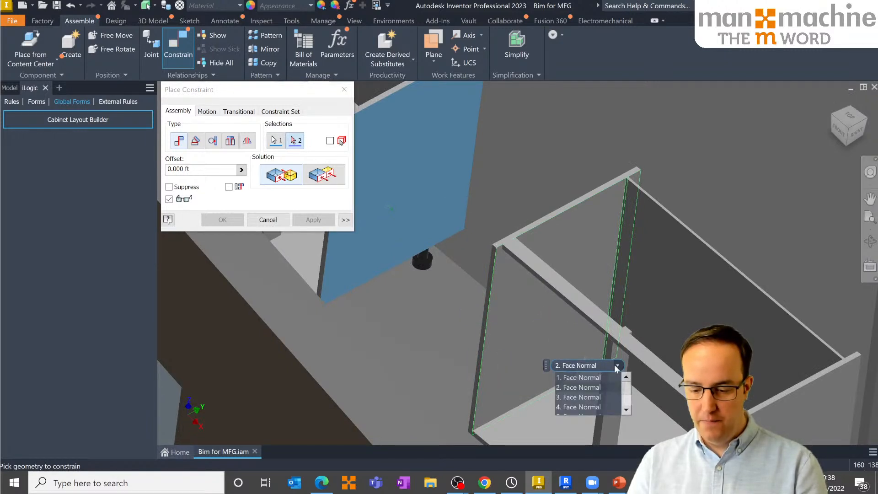
click(602, 387)
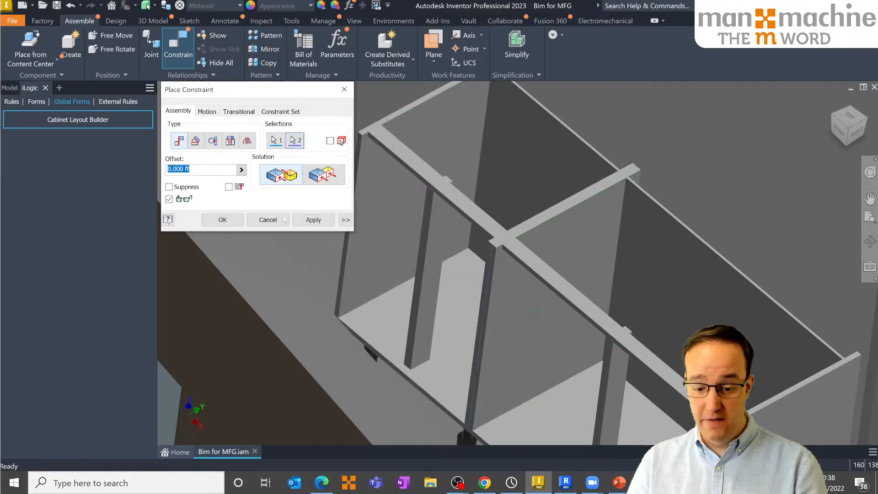
click(310, 224)
Mate the underside of the third cabinet's foot to the kitchen floor with a zero offset and end the constraint command
scroll(526, 243, down, 6)
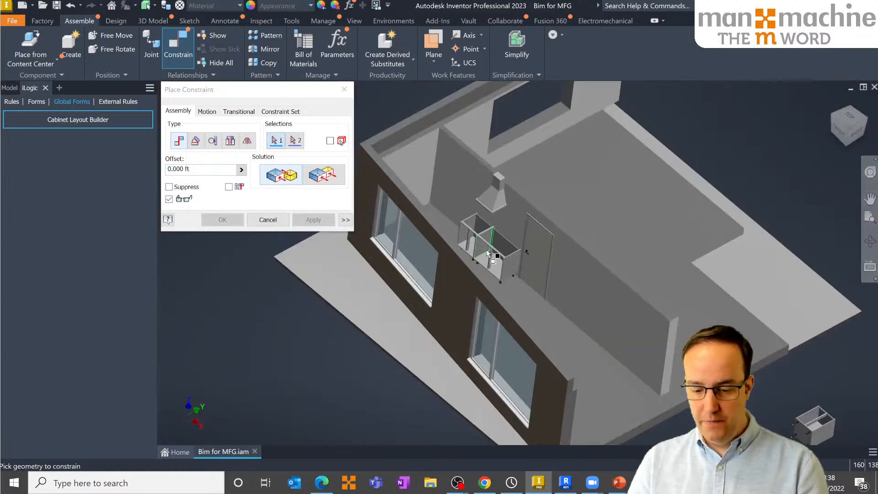
scroll(494, 255, up, 3)
middle_drag(526, 235, 461, 148)
click(594, 171)
scroll(539, 320, down, 5)
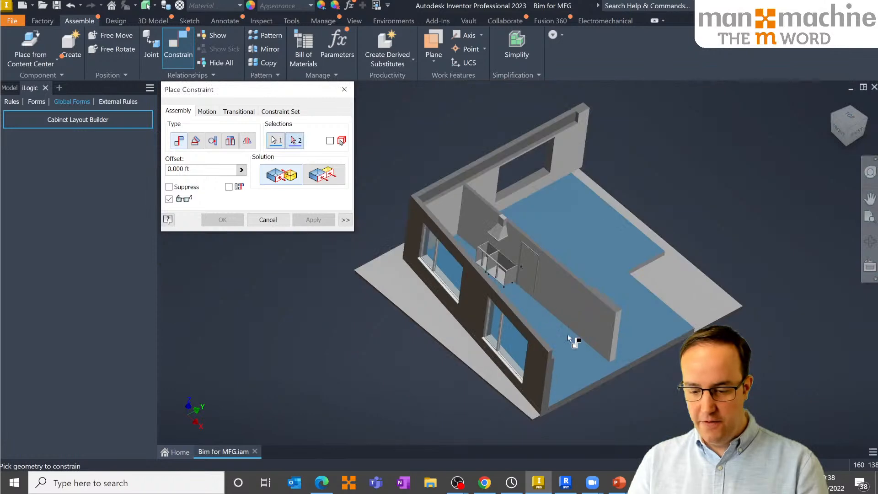
scroll(549, 284, up, 8)
scroll(594, 239, up, 4)
click(583, 234)
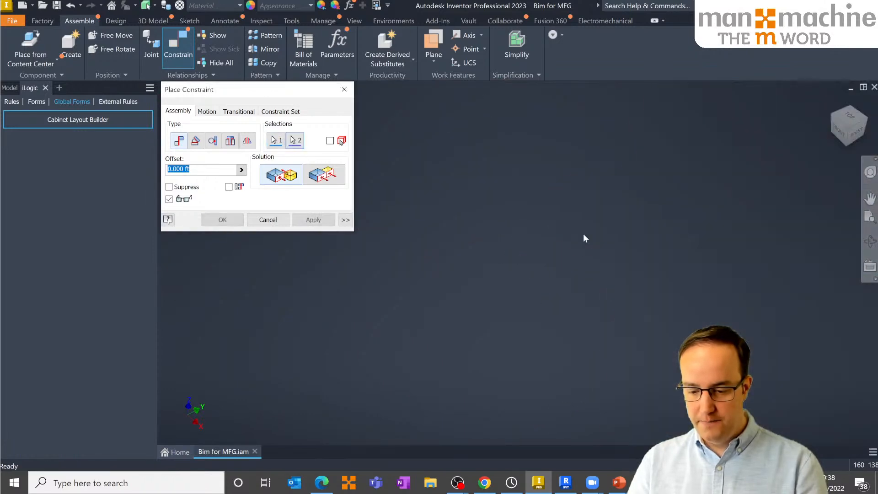
scroll(504, 219, down, 8)
middle_drag(453, 222, 544, 335)
scroll(533, 302, up, 10)
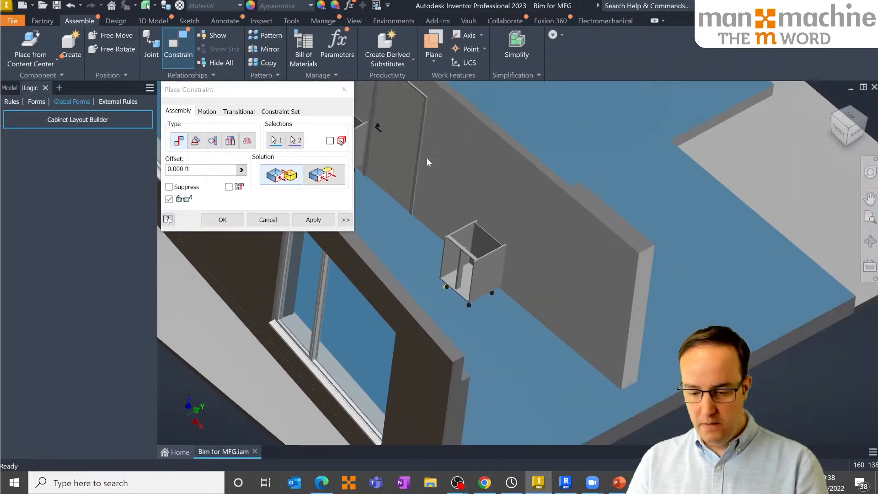
click(313, 220)
key(Escape)
Move the third cabinet beyond the far end of the row and mate its rear face to the partition wall with a zero offset
drag(488, 270, 372, 244)
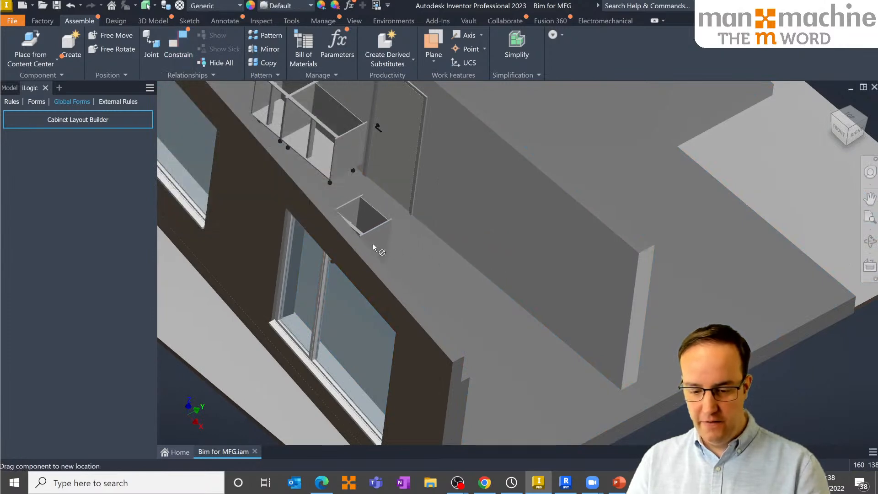
key(c)
shift+middle_drag(462, 266, 410, 255)
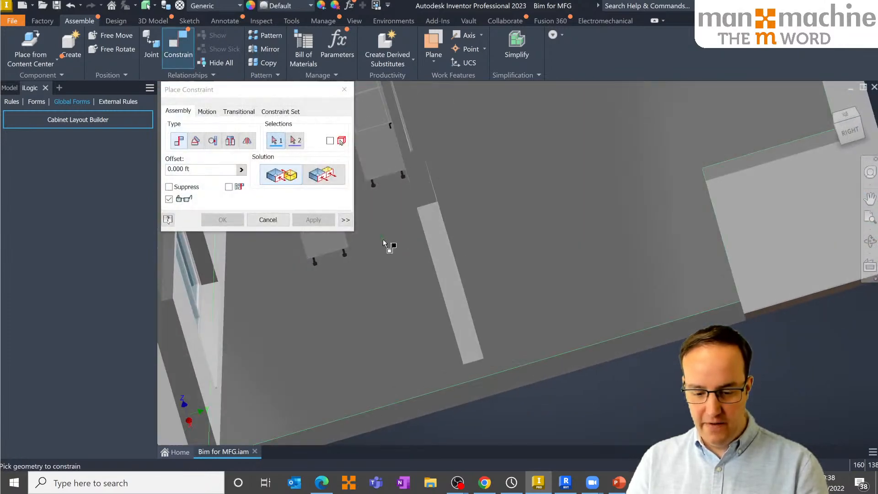
scroll(385, 243, up, 6)
middle_drag(361, 232, 278, 366)
click(222, 363)
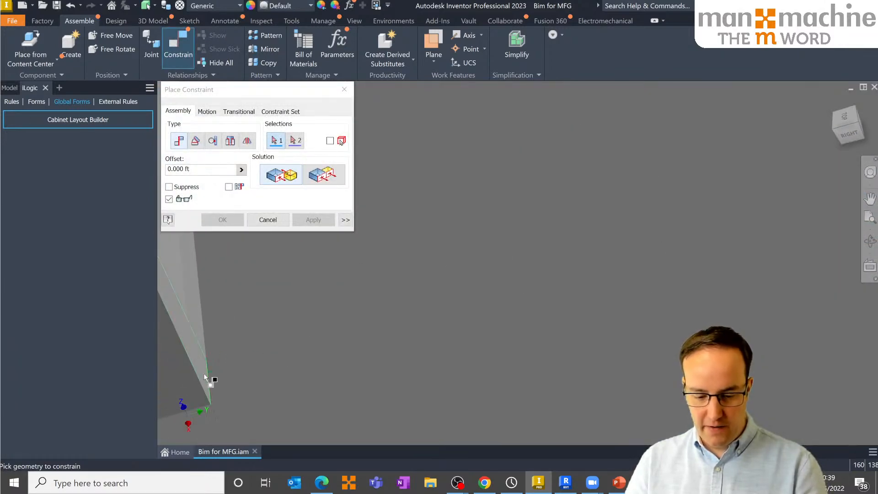
scroll(304, 318, down, 5)
shift+middle_drag(444, 410, 490, 394)
click(388, 315)
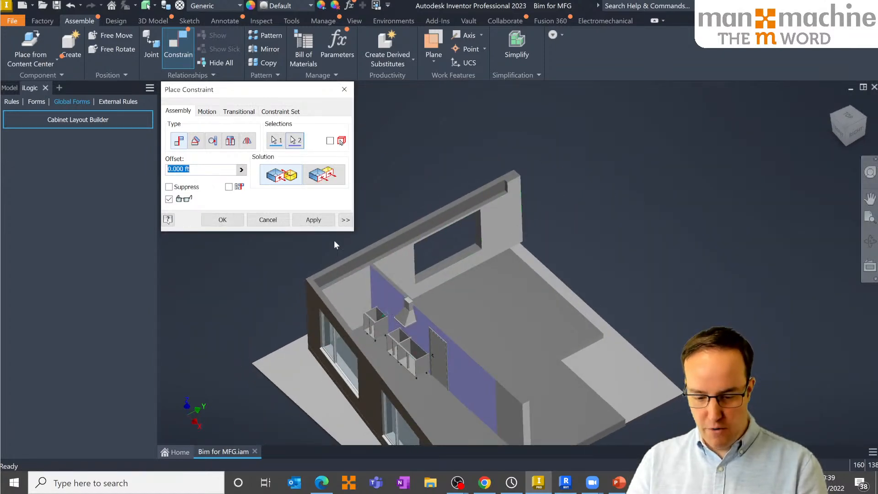
click(314, 219)
Mate the third cabinet's side panel to the outer side face of the second cabinet with a zero offset and end the command
scroll(380, 344, up, 3)
scroll(380, 344, up, 4)
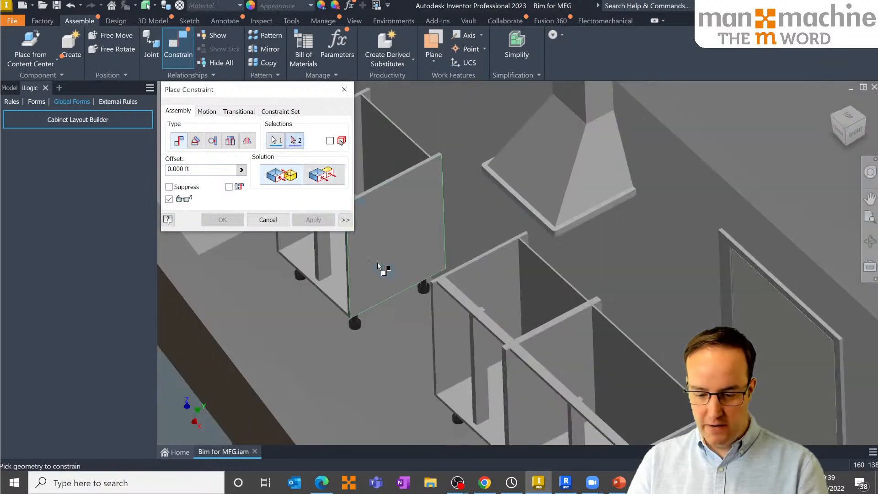
click(382, 265)
right_click(449, 329)
click(458, 374)
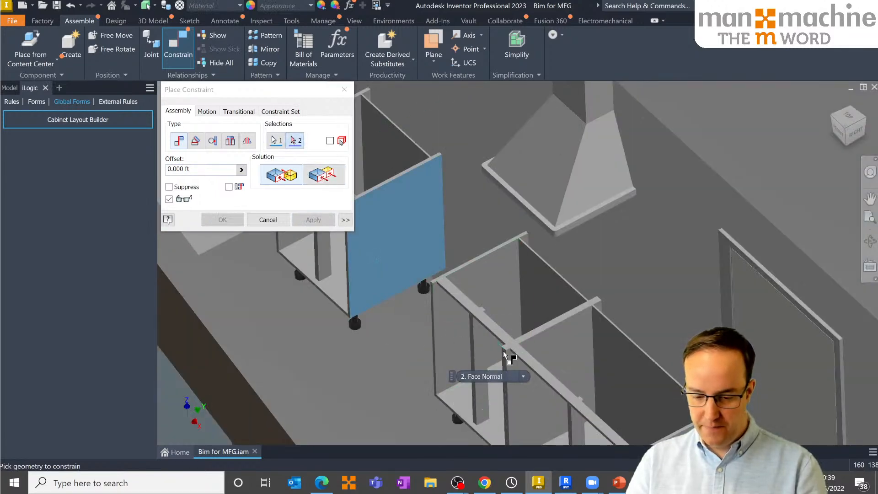
click(523, 376)
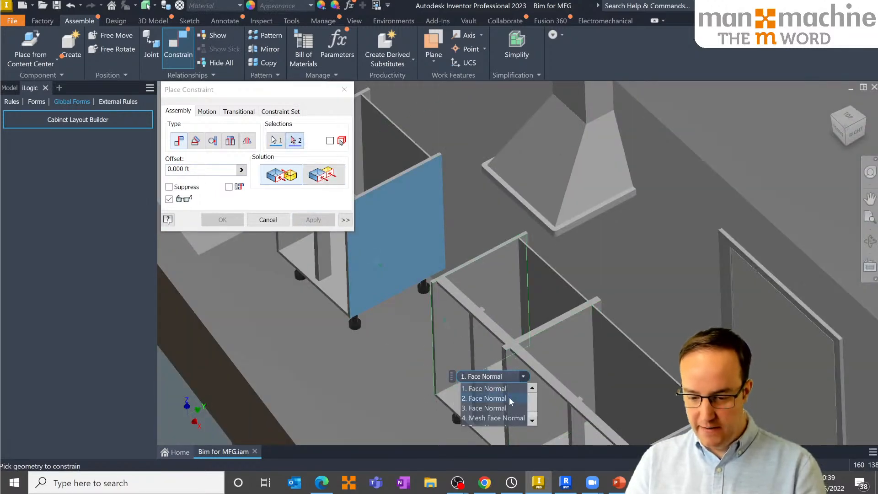
click(509, 397)
click(313, 220)
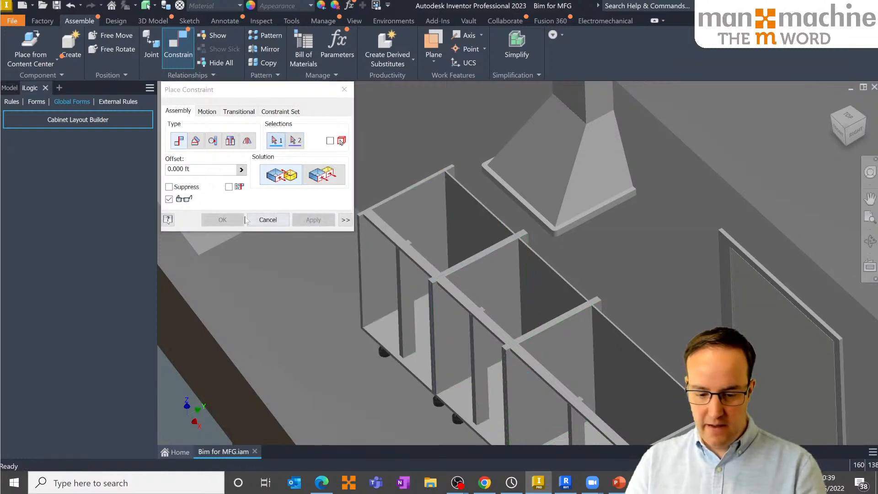
scroll(338, 265, down, 5)
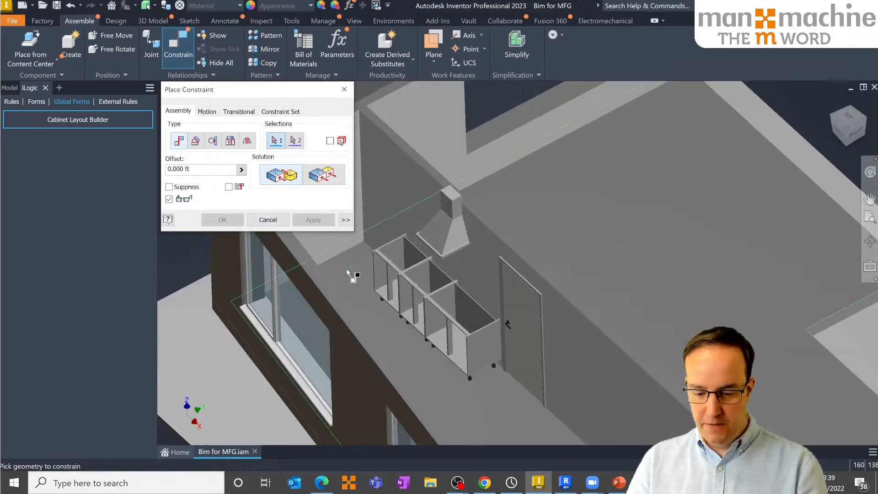
click(274, 220)
mouse_move(498, 323)
shift+middle_down()
mouse_move(510, 307)
mouse_move(488, 300)
mouse_move(501, 319)
shift+middle_up()
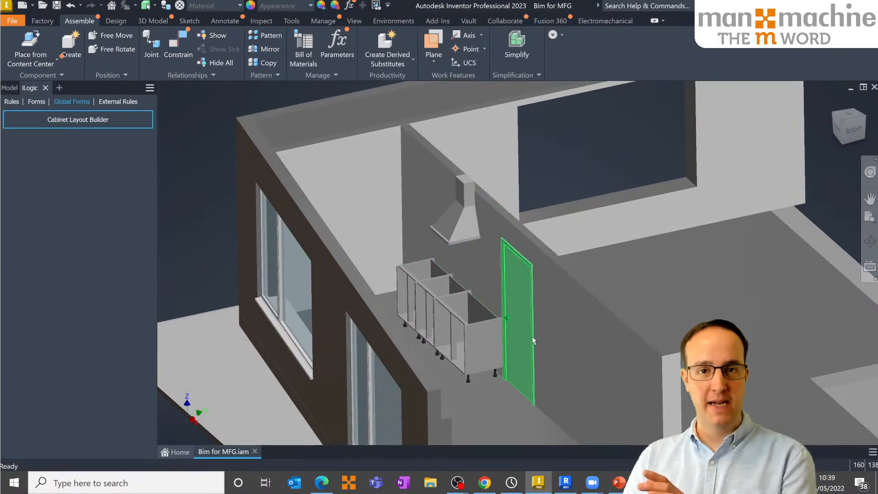
Open the Cabinet Layout Builder form, set CabinetWidth to 300 mm and push the parameters to the middle cabinet
click(91, 120)
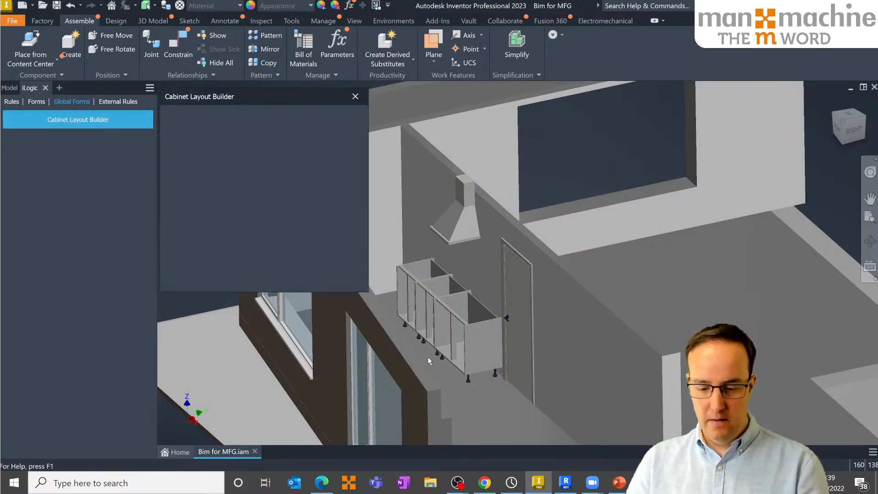
middle_drag(455, 322, 531, 370)
scroll(471, 341, up, 3)
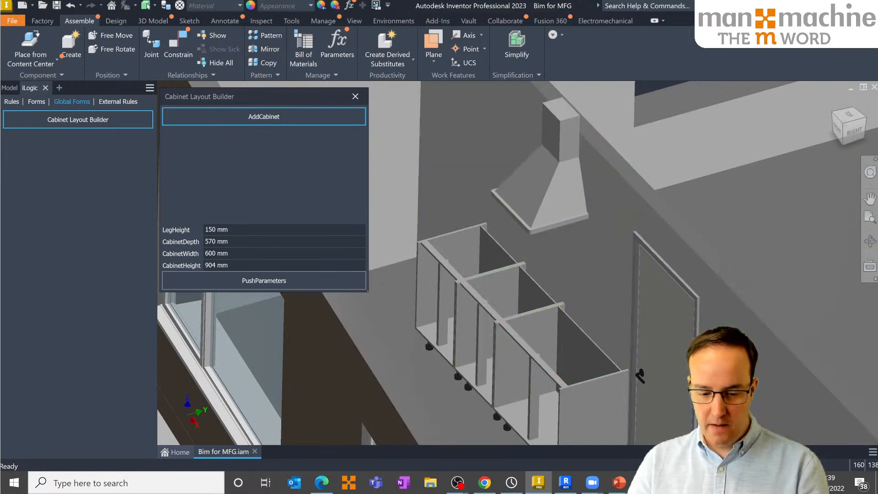
click(218, 253)
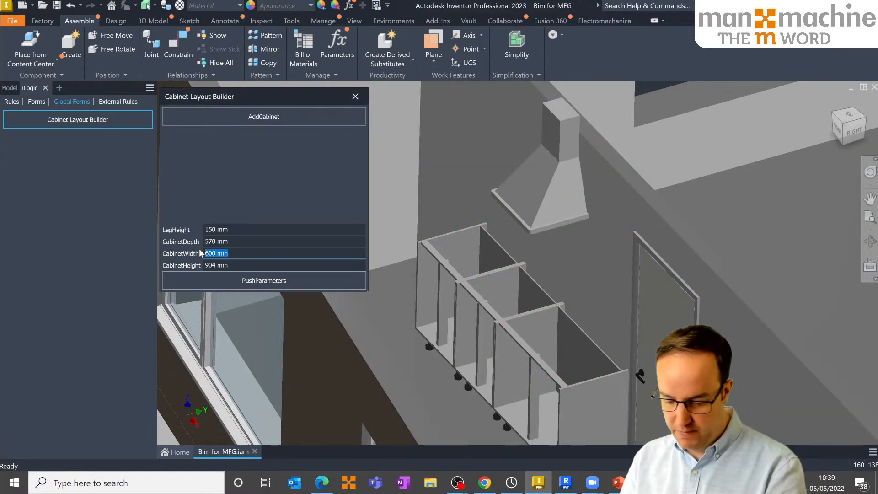
text(300)
click(250, 281)
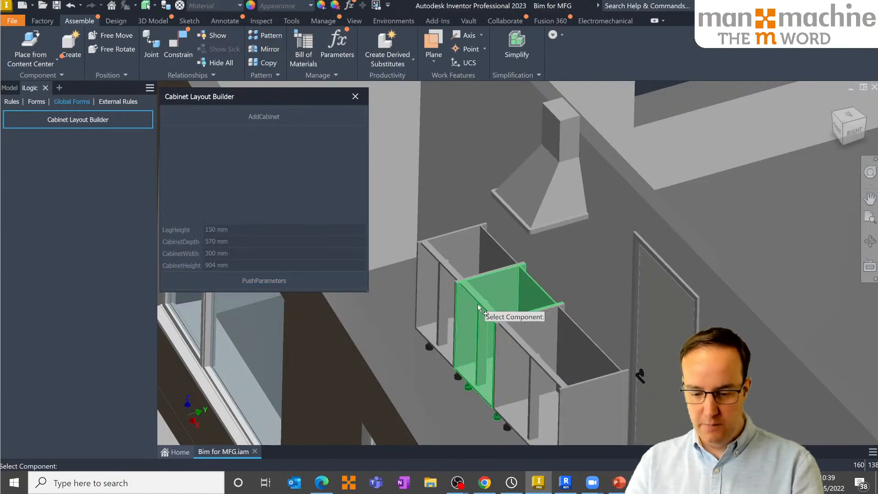
click(478, 307)
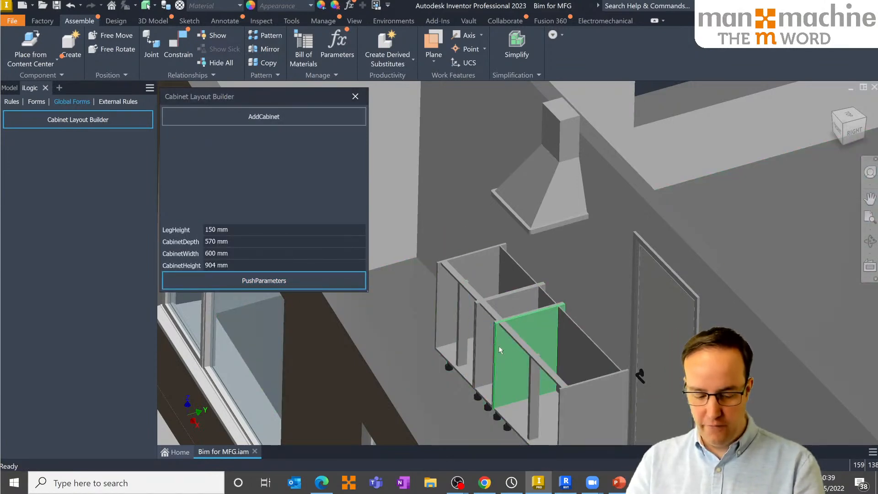
Push the form's parameters, with CabinetWidth at 600 mm, to the cabinet farthest from the door and close the form
mouse_move(500, 350)
shift+middle_down()
mouse_move(521, 362)
mouse_move(507, 361)
shift+middle_up()
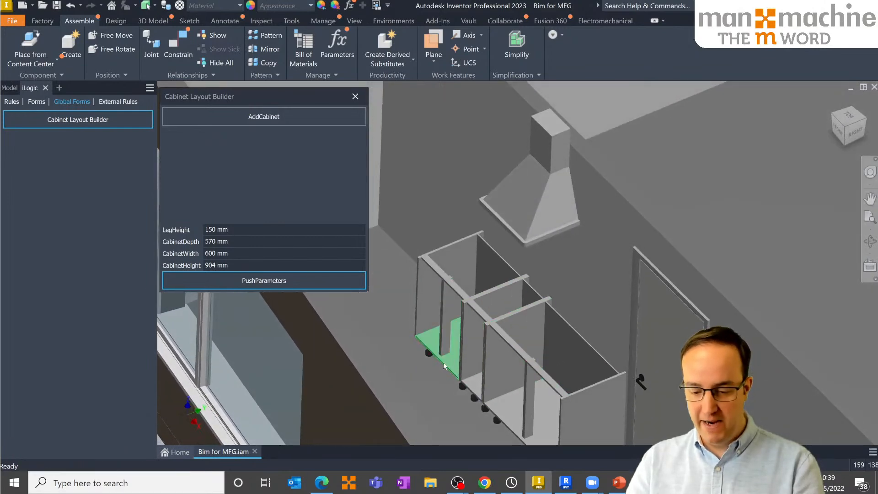
click(260, 281)
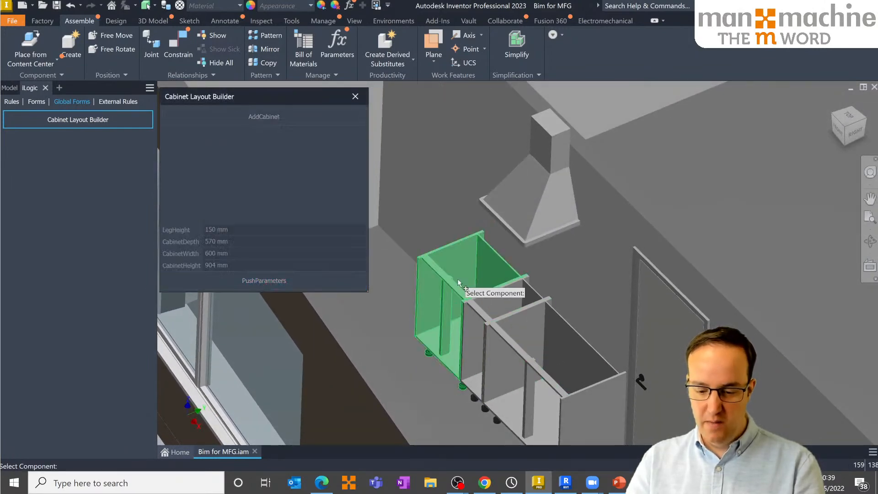
click(459, 283)
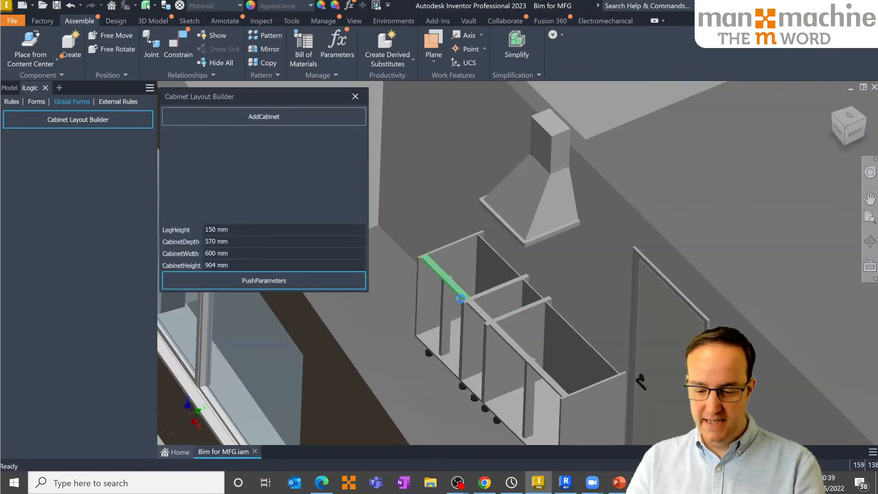
click(355, 96)
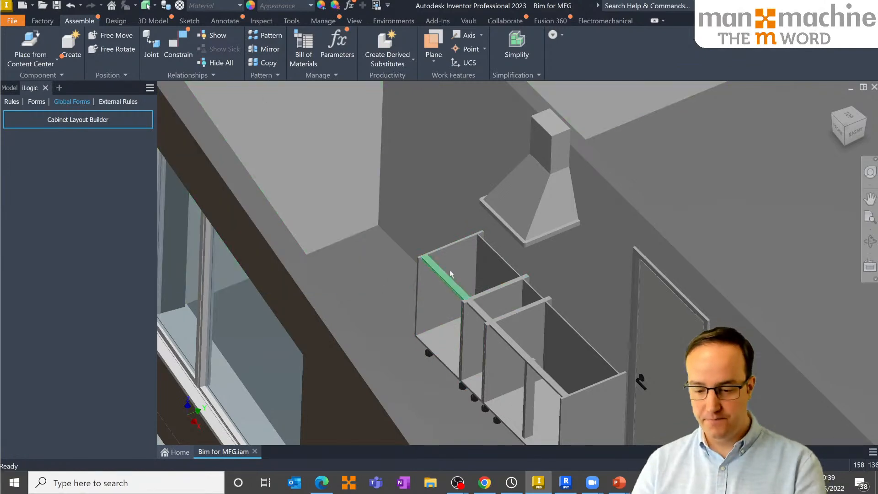
Save Bim for MFG.iam and its dependents, discarding the locked view representation edits and keeping the externally updated cabinet properties
scroll(457, 270, down, 5)
scroll(481, 273, up, 5)
scroll(481, 273, down, 5)
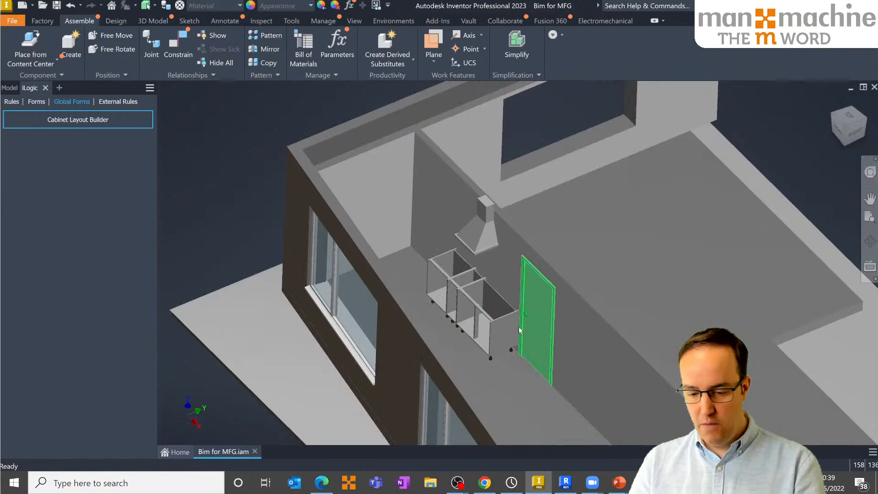
scroll(451, 289, up, 2)
scroll(451, 288, up, 2)
scroll(444, 268, down, 2)
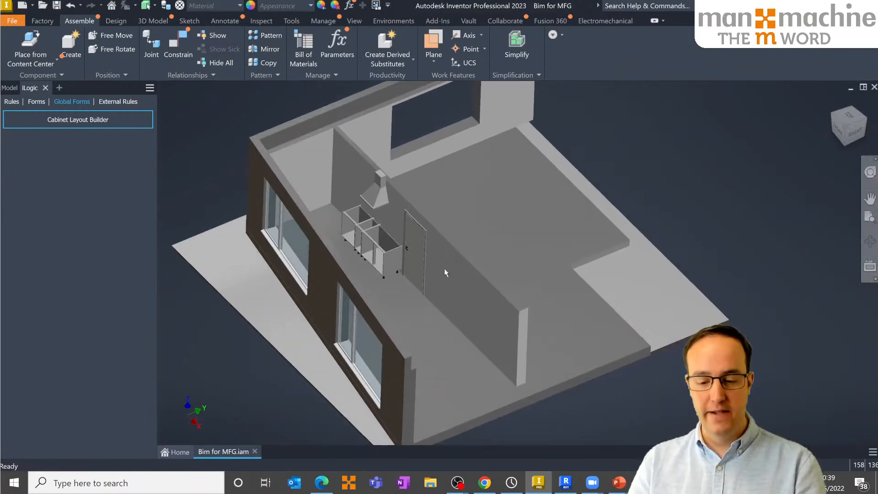
click(56, 6)
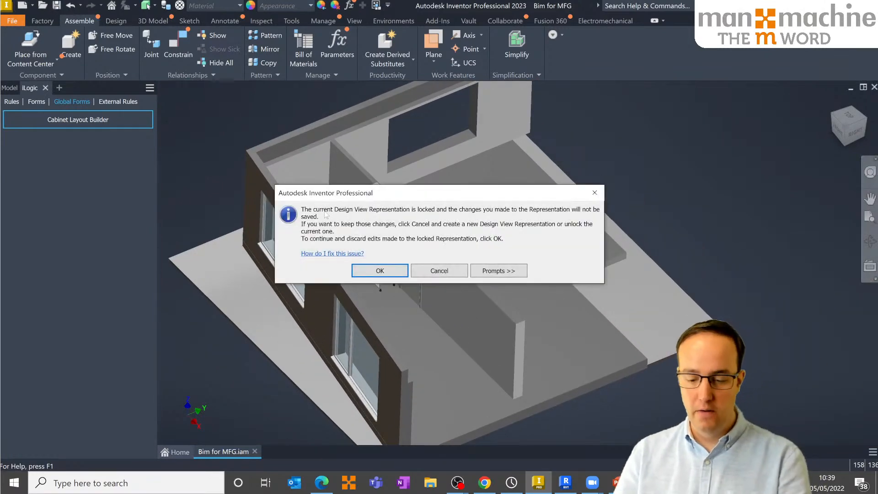
click(382, 270)
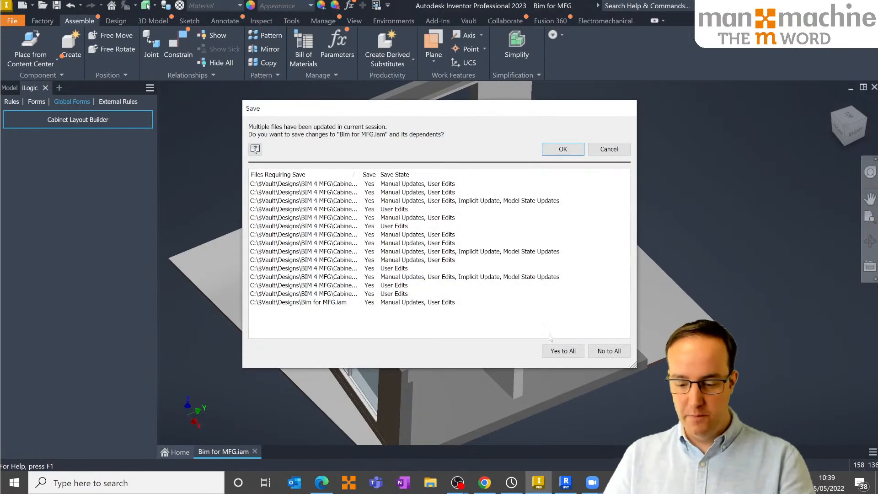
click(550, 154)
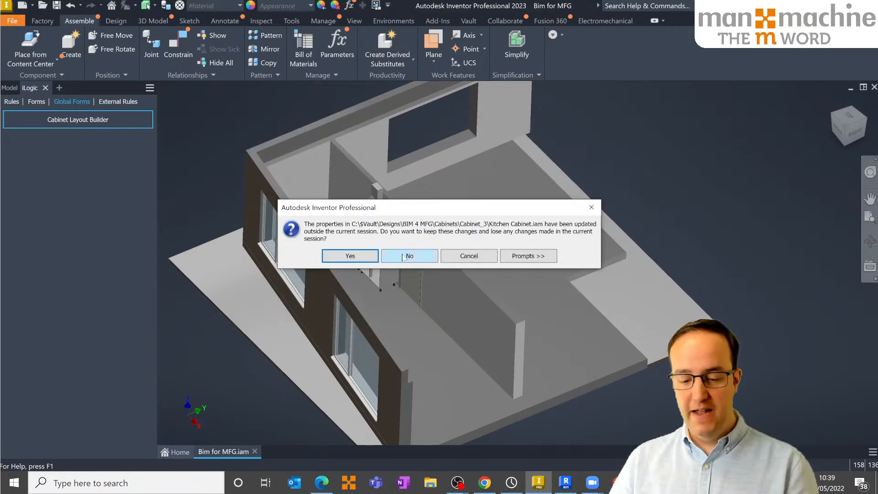
click(359, 256)
click(360, 254)
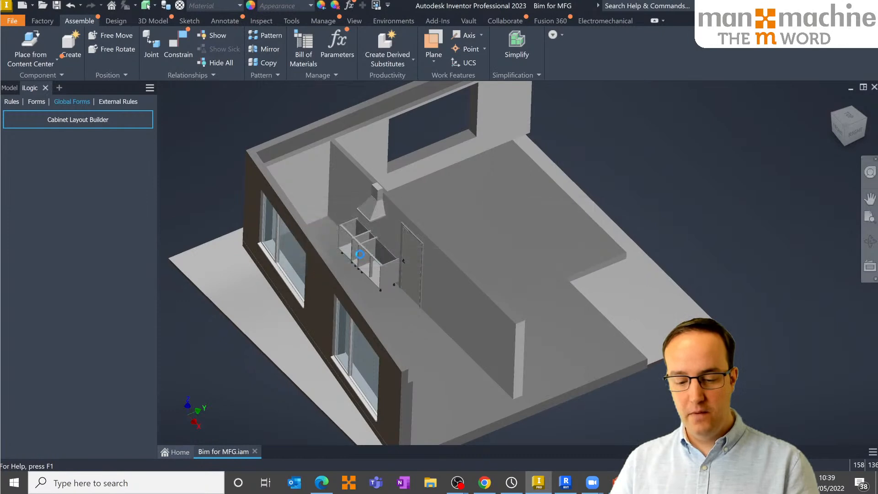
click(360, 254)
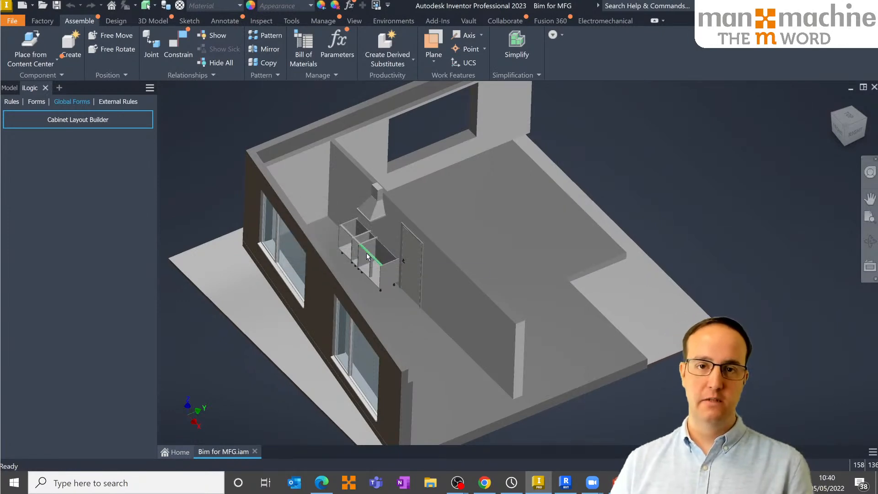
Turn off the visibility of the Inventor Collaboration View building model and save the assembly, discarding edits to the locked representation
mouse_move(381, 272)
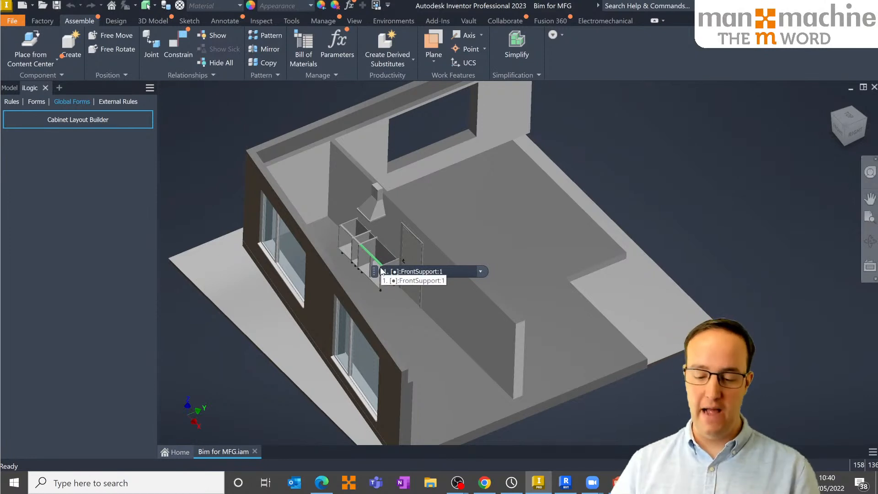
scroll(401, 252, down, 3)
scroll(400, 252, up, 4)
middle_drag(399, 252, 435, 293)
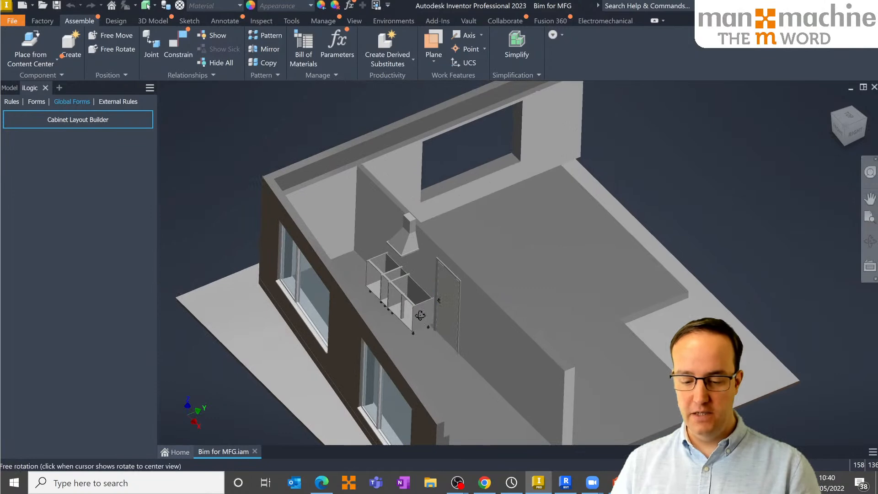
scroll(420, 315, down, 3)
scroll(411, 312, up, 4)
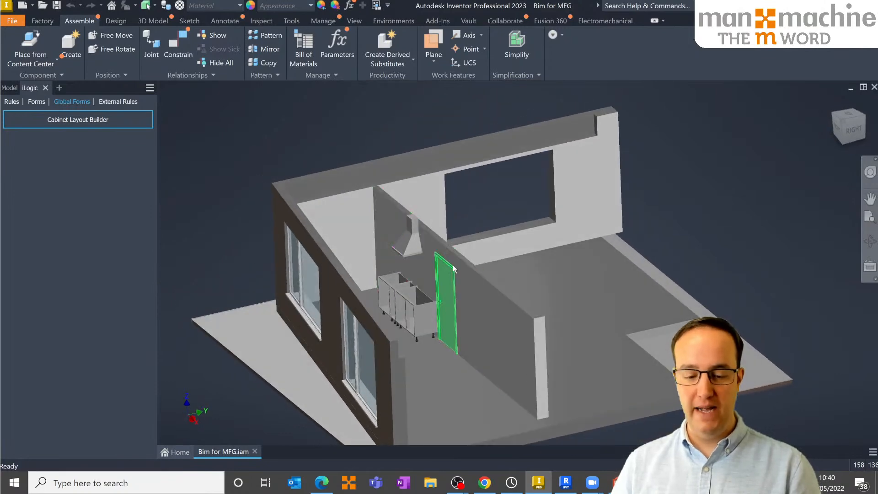
click(11, 89)
click(3, 188)
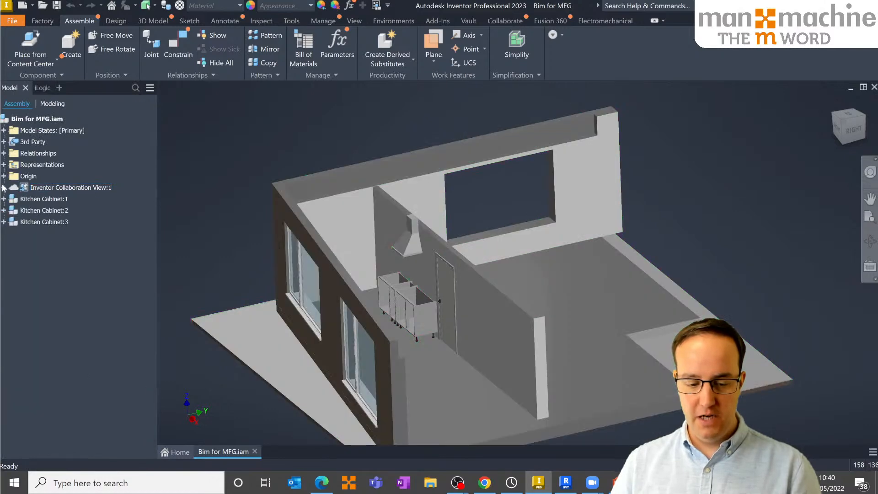
click(44, 188)
right_click(42, 191)
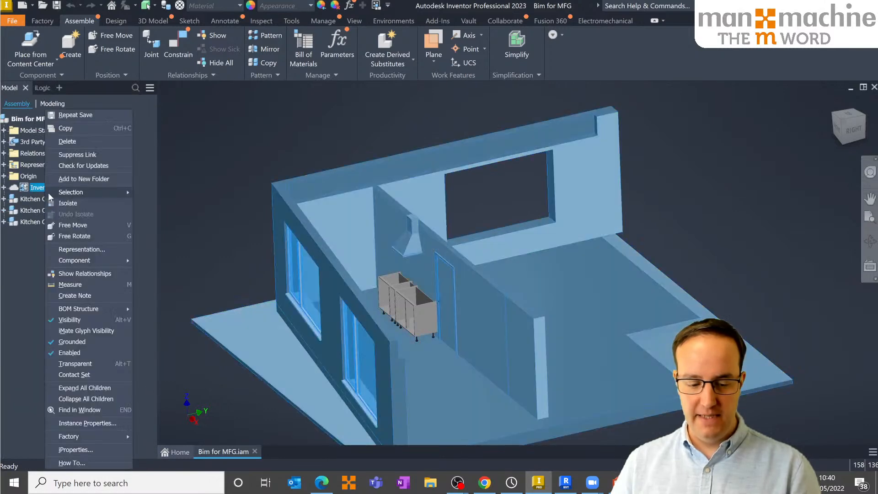
click(71, 321)
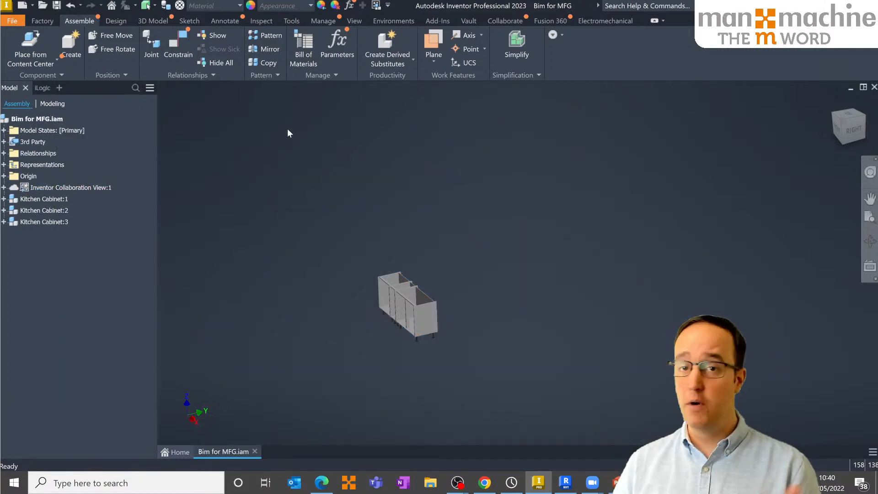
click(57, 5)
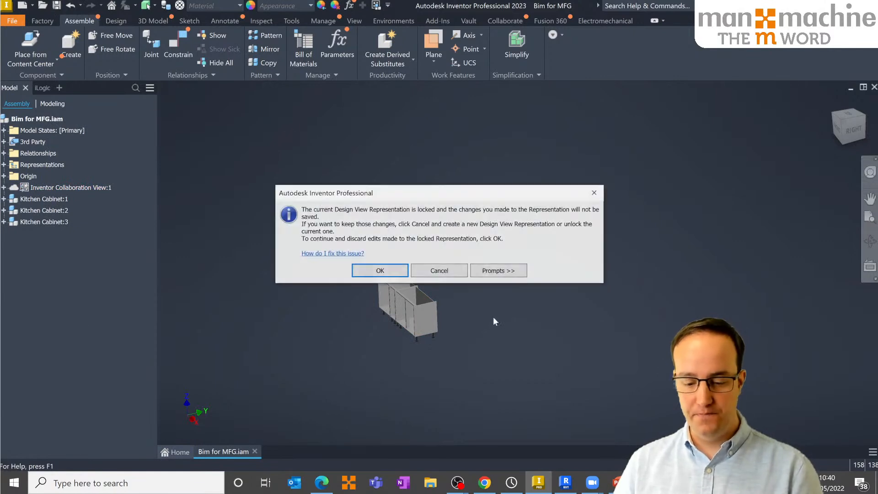
click(380, 271)
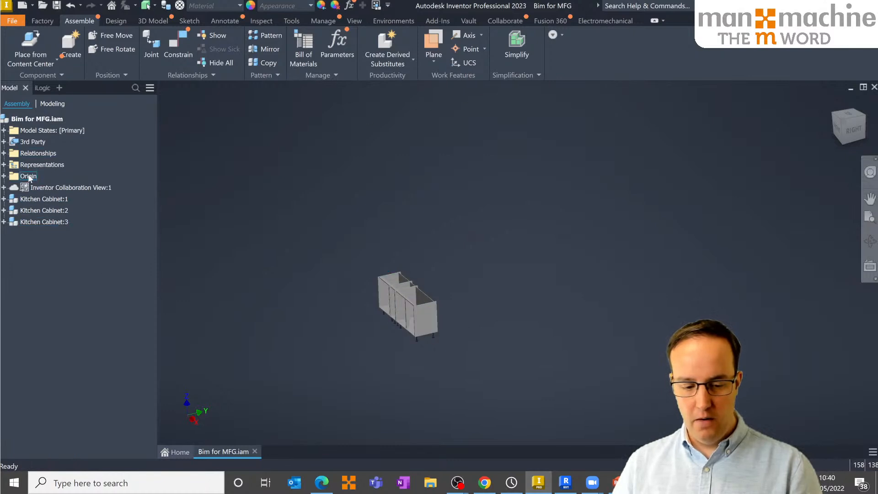
Expand the assembly's Origin folder and highlight the YZ Plane to examine where the cabinets sit relative to the origin
click(3, 177)
click(36, 189)
scroll(306, 295, down, 5)
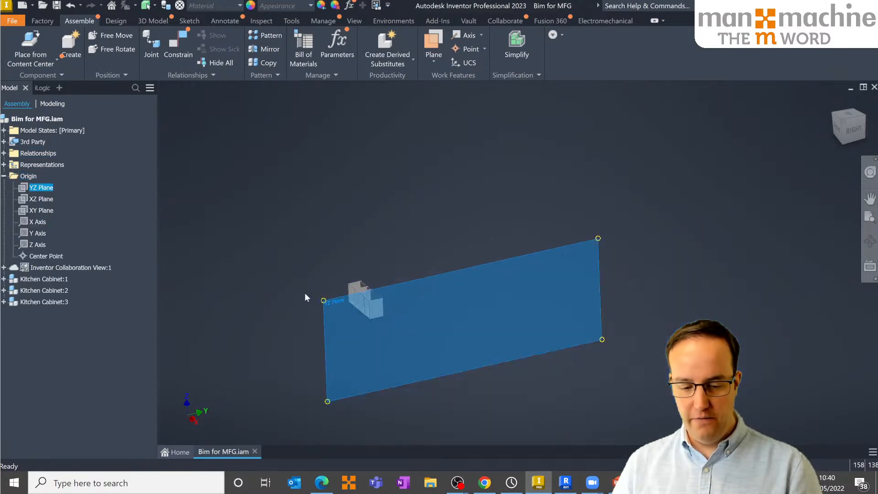
shift+middle_drag(305, 294, 235, 280)
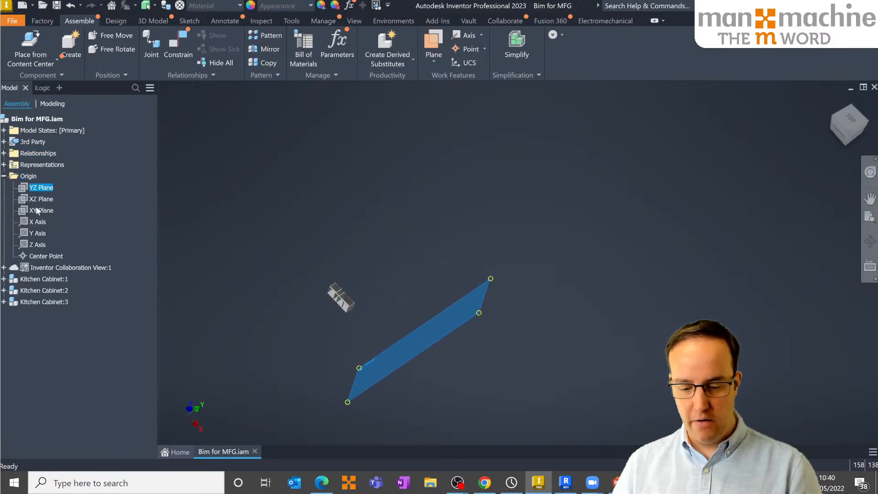
click(429, 199)
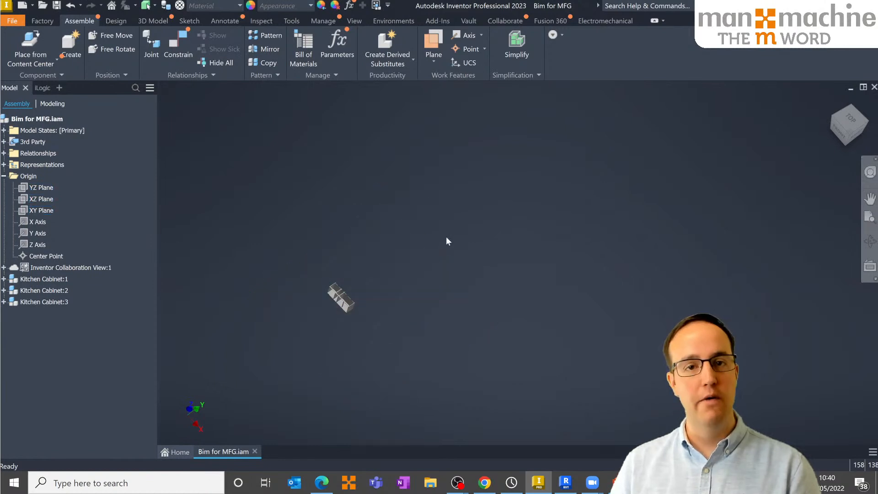
Examine the three-cabinet row on its own from several angles and distances
shift+middle_drag(446, 237, 405, 223)
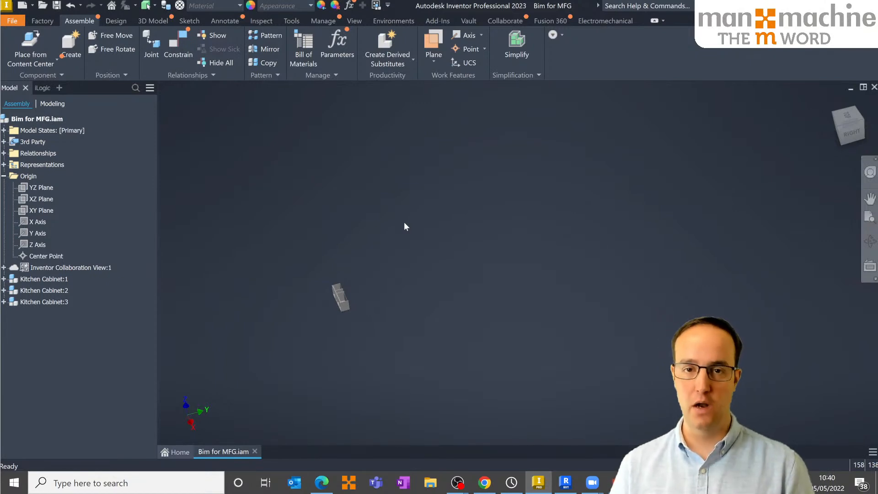
scroll(325, 289, up, 3)
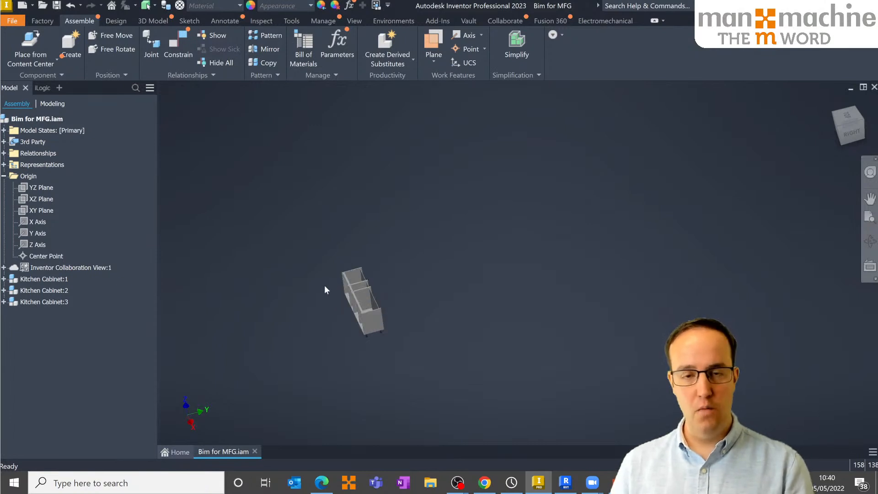
scroll(327, 293, up, 2)
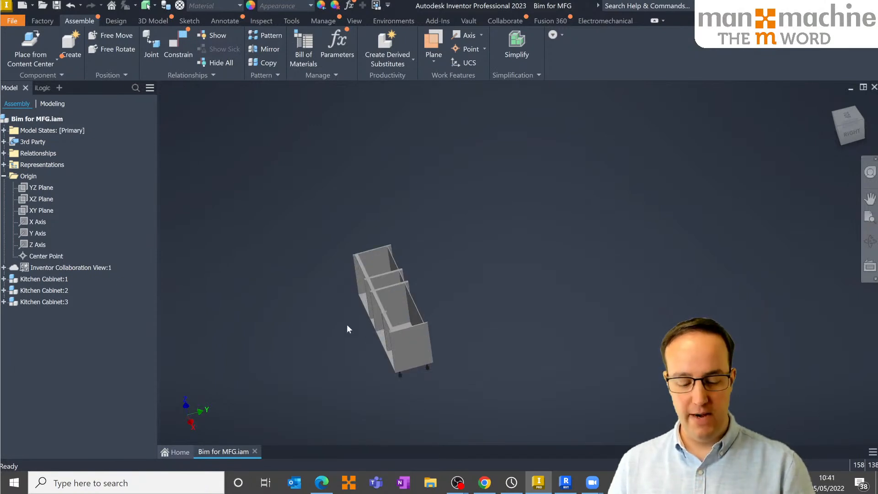
middle_drag(348, 325, 413, 299)
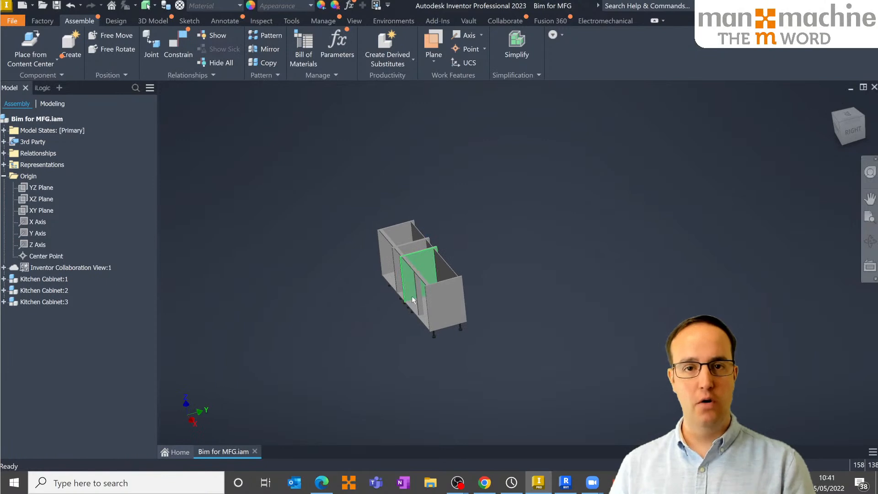
mouse_move(413, 300)
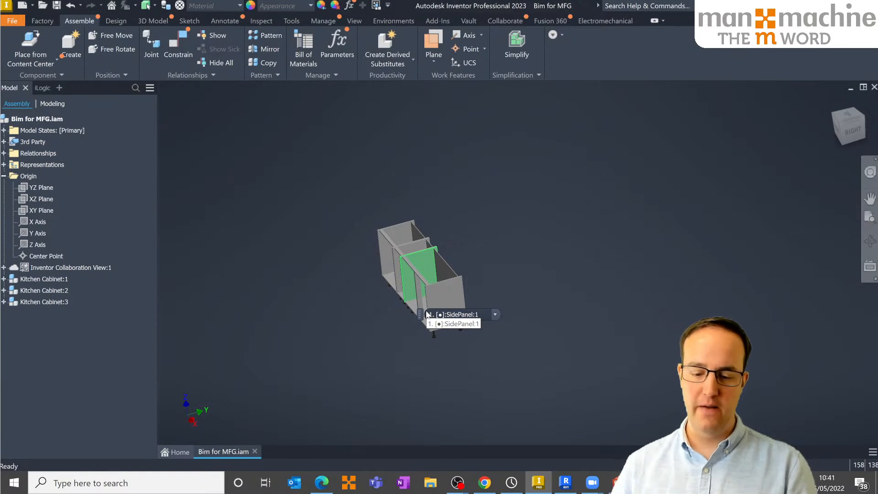
shift+middle_drag(451, 276, 490, 227)
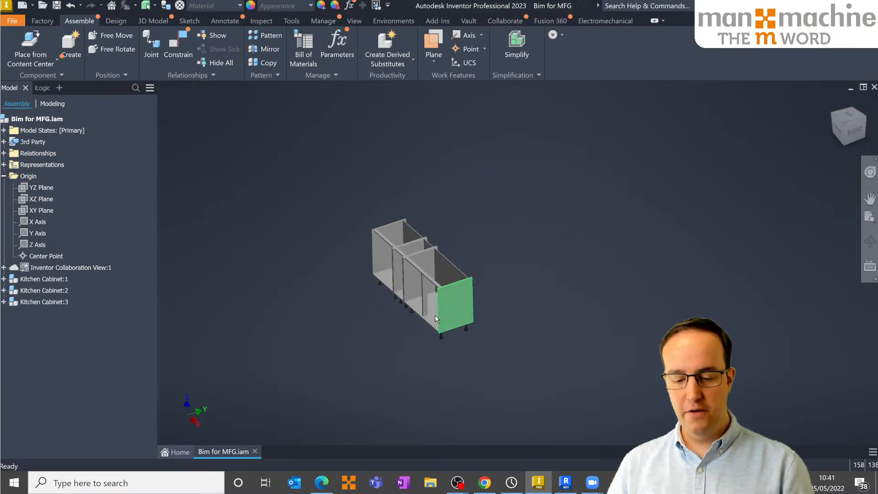
scroll(435, 318, down, 2)
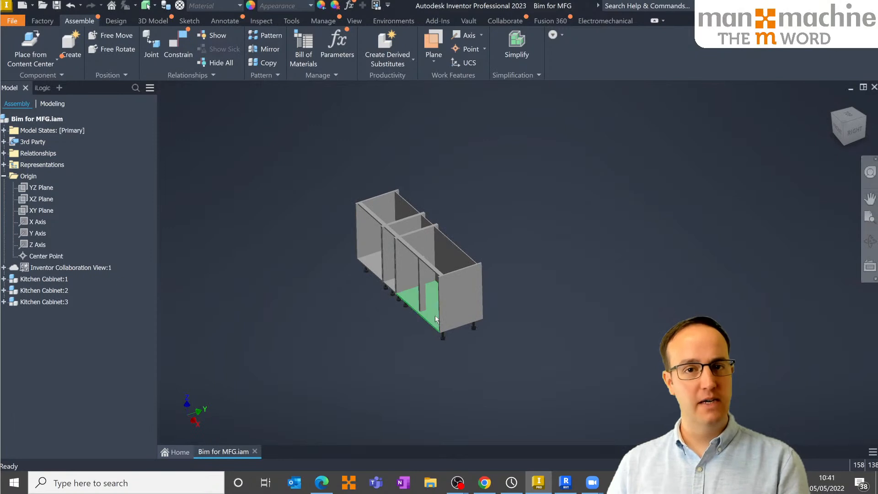
middle_drag(436, 320, 461, 330)
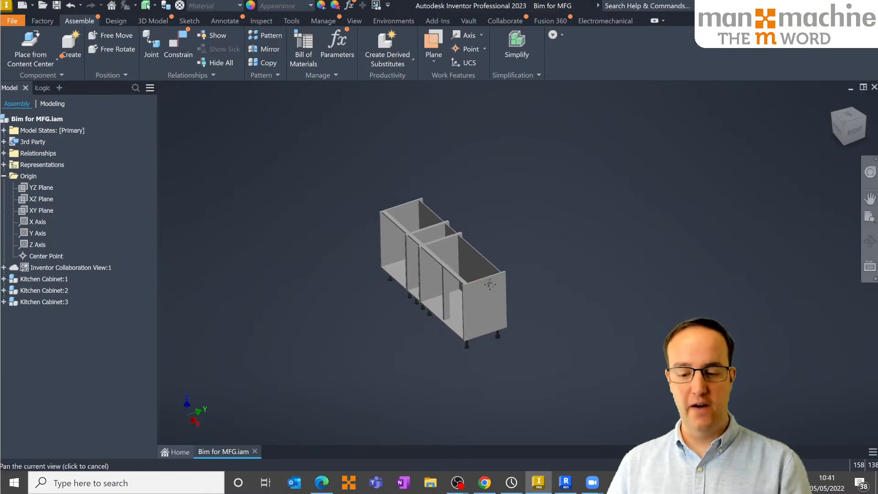
Switch the cabinet assembly into the BIM Content environment
click(377, 21)
click(285, 41)
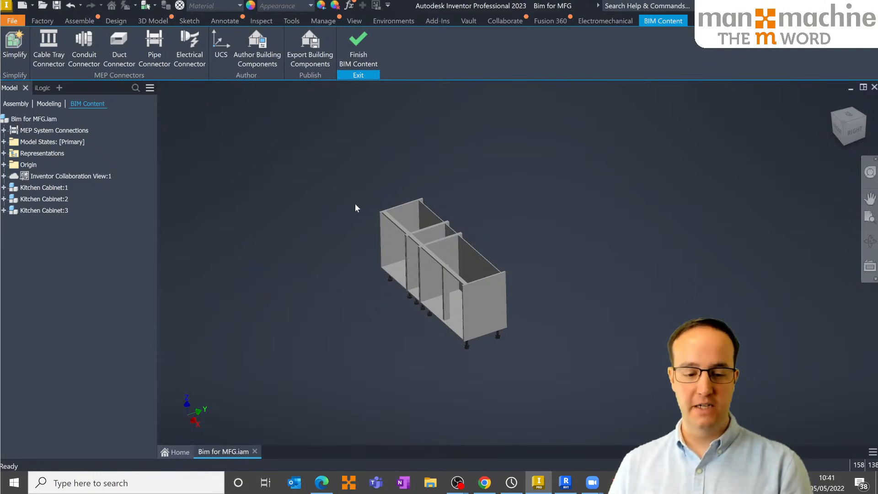
mouse_move(355, 204)
middle_down()
mouse_move(364, 217)
mouse_move(367, 203)
middle_up()
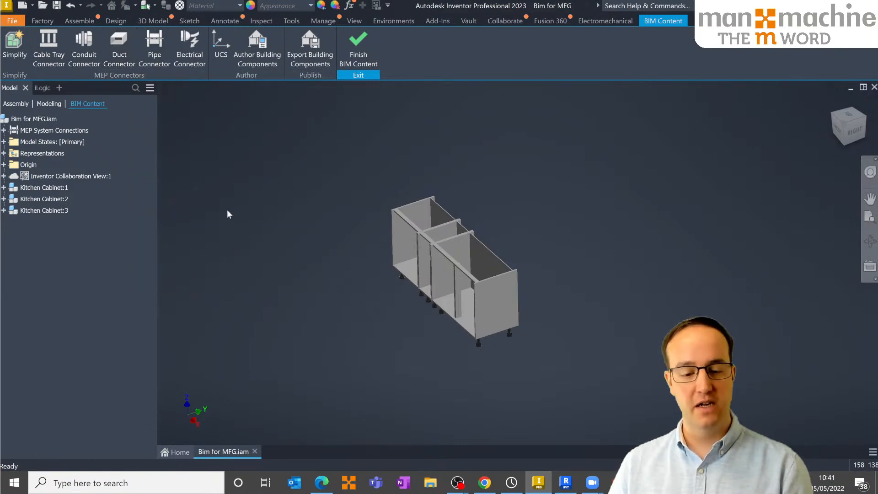
Open Author Building Components and examine the OmniClass Table 23 product classifications, leaving the component unclassified
click(263, 48)
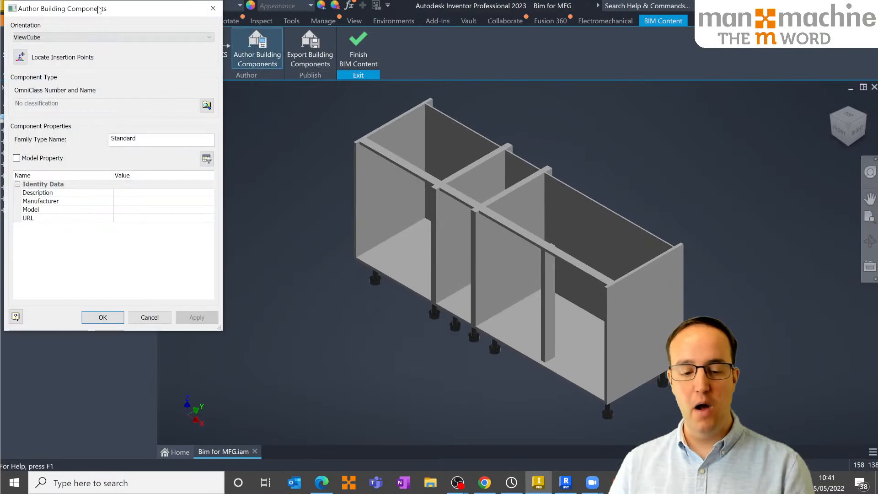
drag(97, 11, 214, 64)
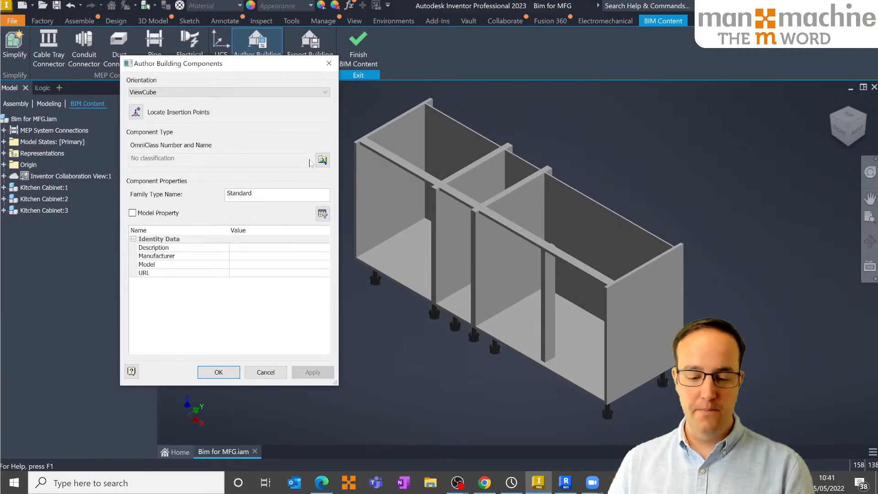
click(323, 160)
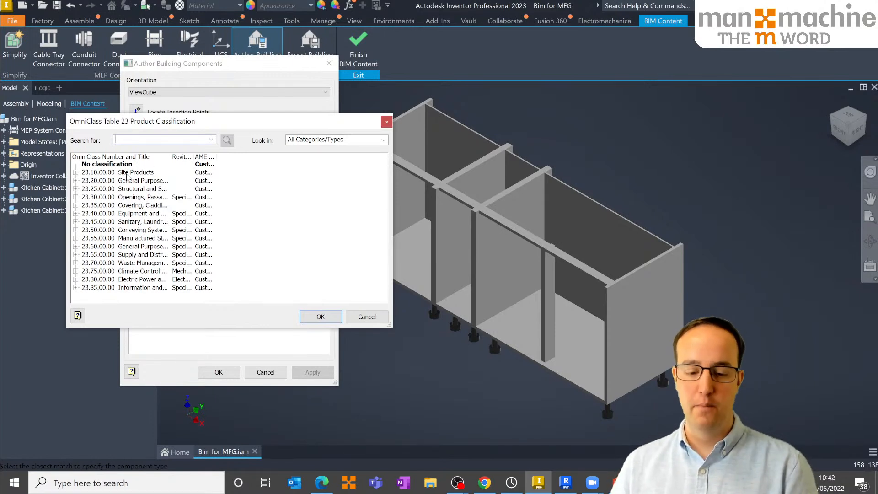
click(386, 122)
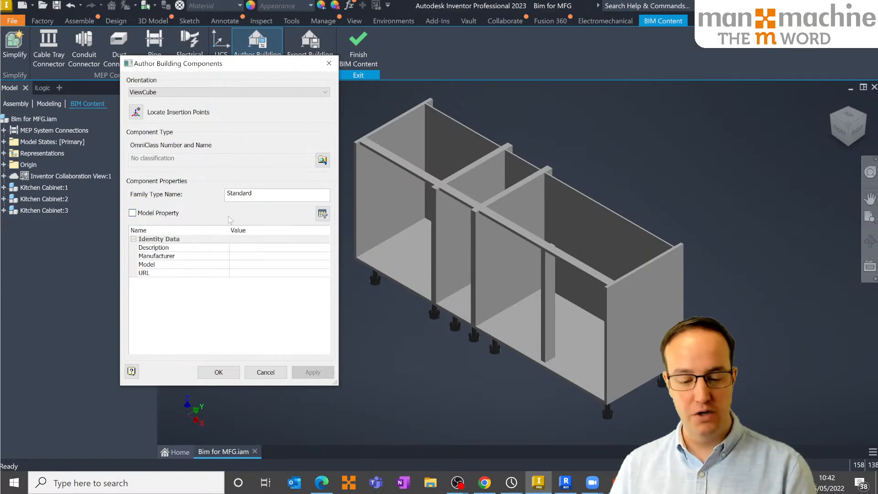
click(275, 372)
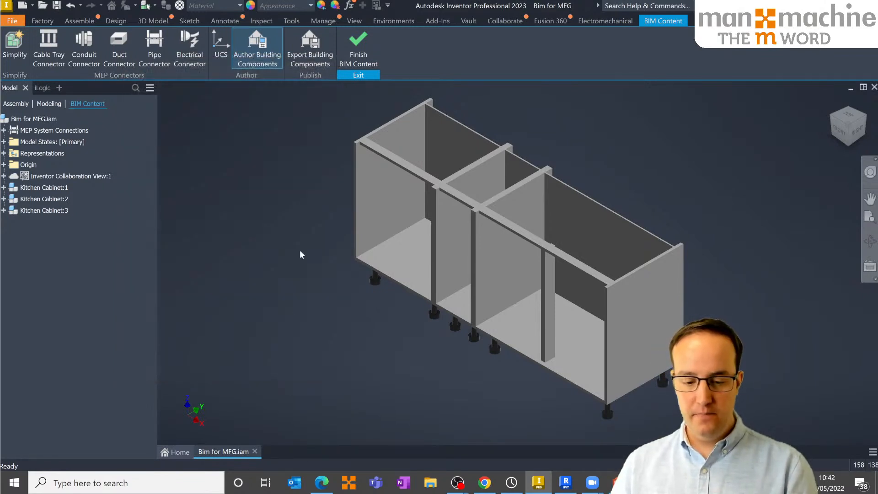
click(314, 44)
click(357, 256)
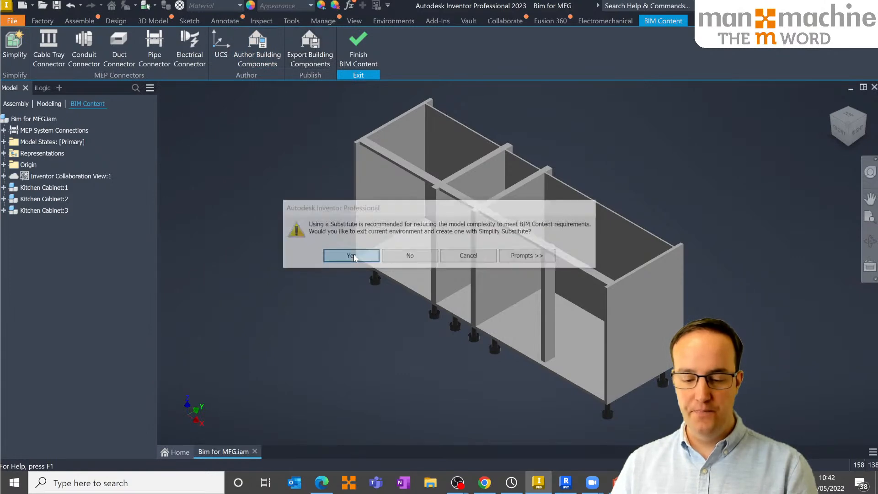
scroll(349, 231, down, 5)
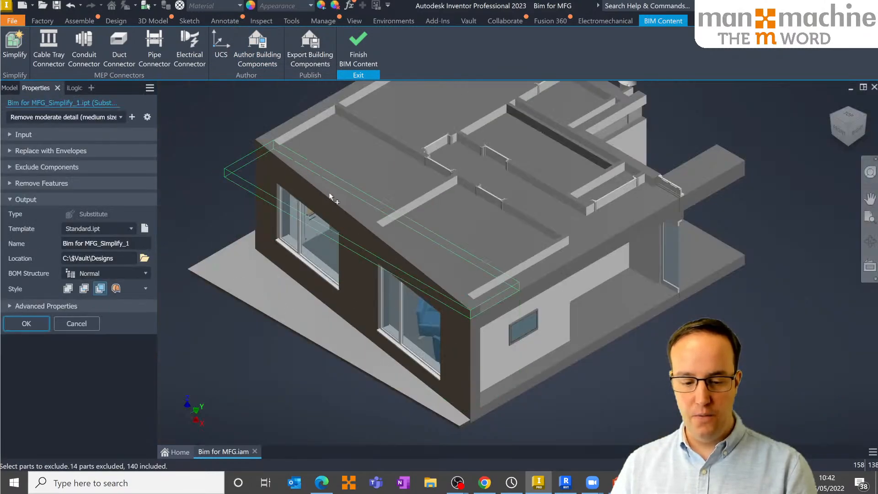
click(77, 323)
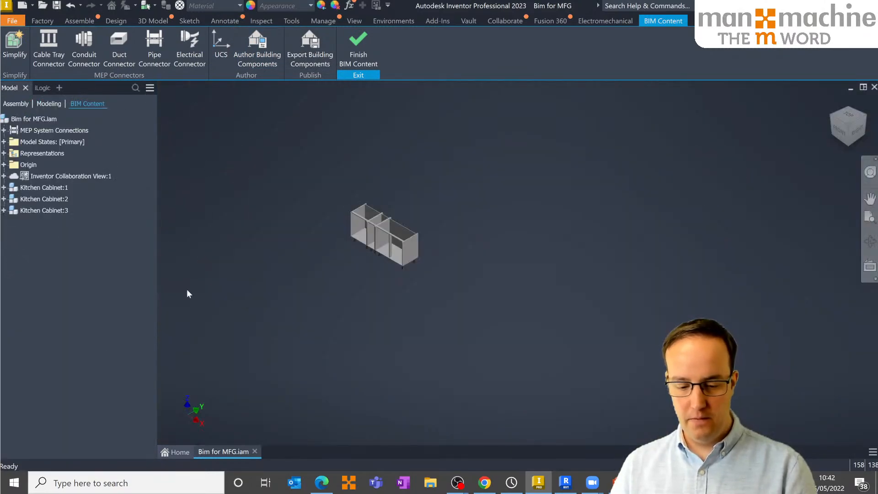
Export the building components without a simplified substitute, saving them to the Desktop as the IFC2x3 file Bim for MFG
click(311, 50)
click(416, 256)
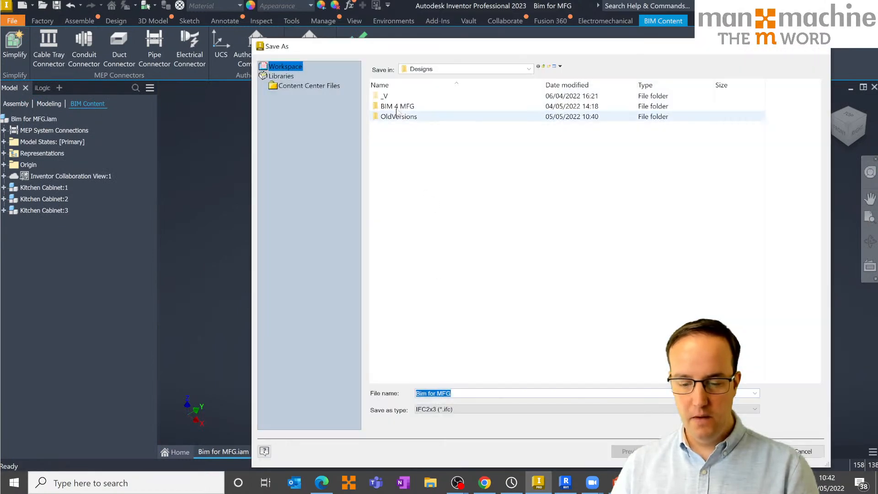
click(440, 68)
click(427, 91)
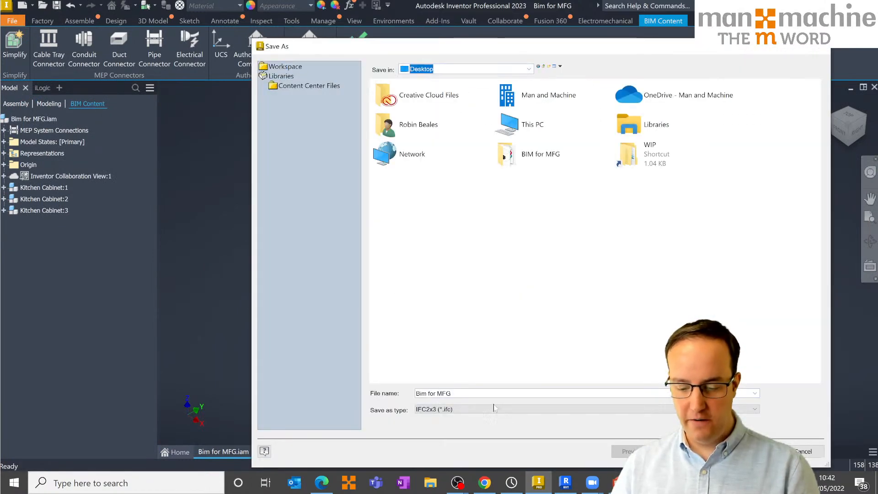
click(457, 409)
click(438, 410)
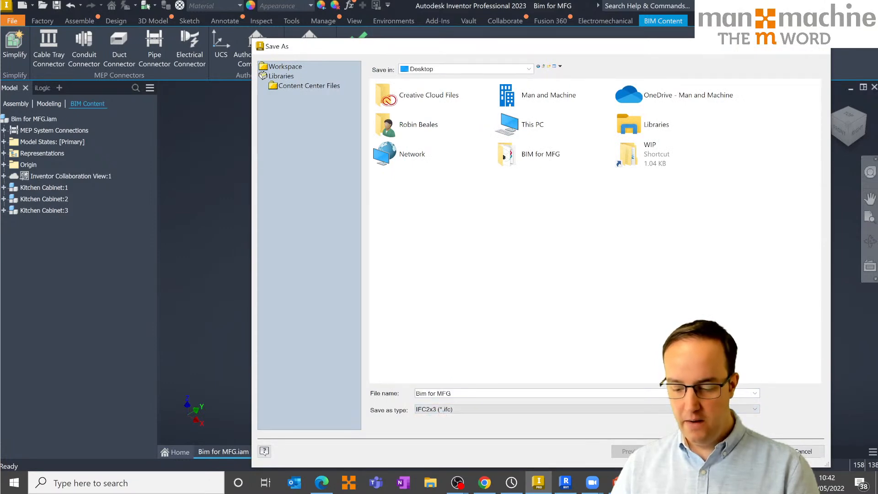
key(Return)
click(355, 253)
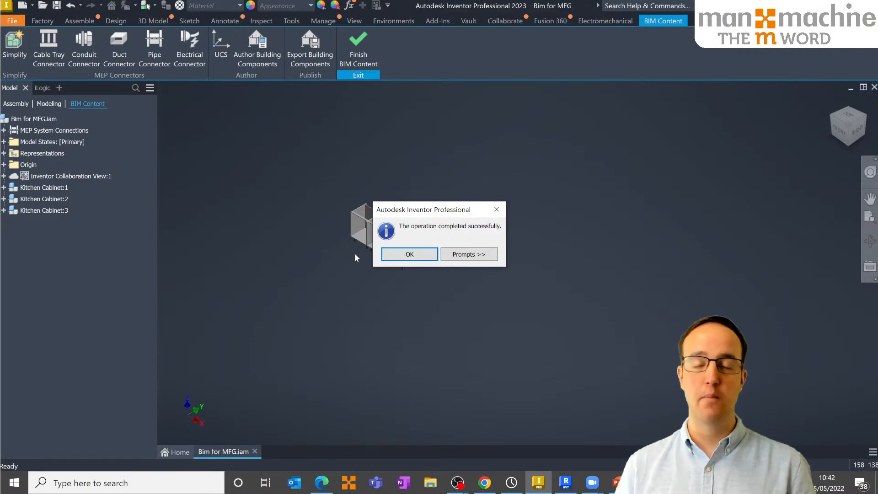
click(410, 255)
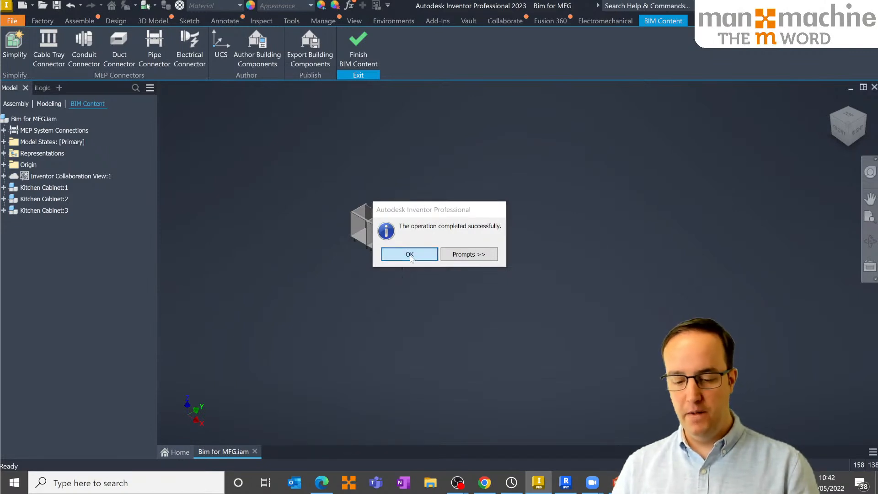
scroll(395, 237, up, 6)
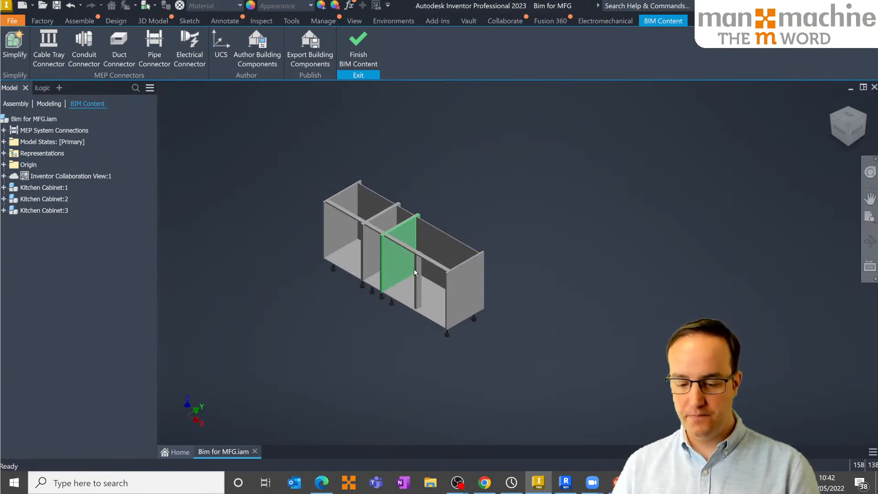
shift+middle_drag(435, 272, 406, 258)
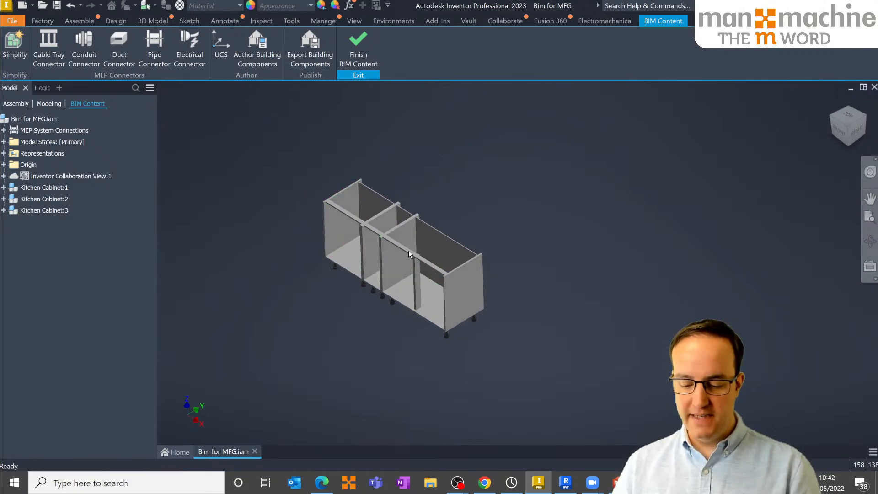
Switch to Revit, open the BIM for MFG Event cloud model and display its 00-Ground Floor Inventor Collaboration floor plan
click(564, 484)
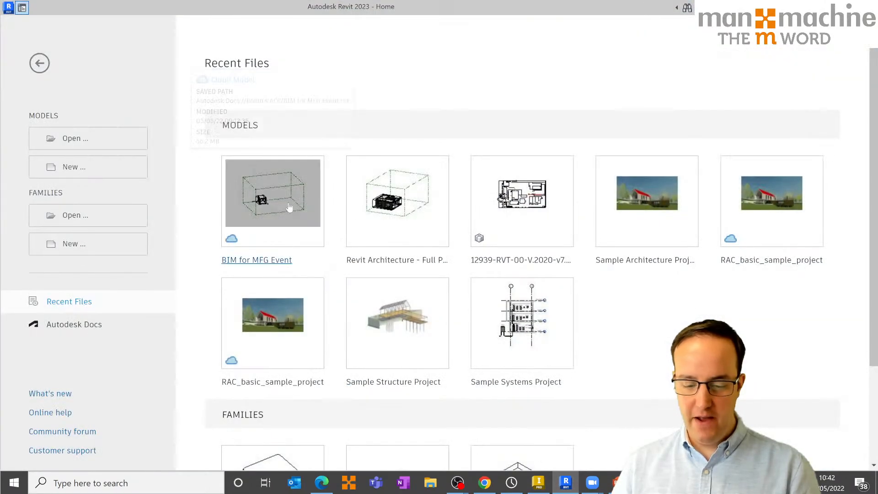
click(254, 198)
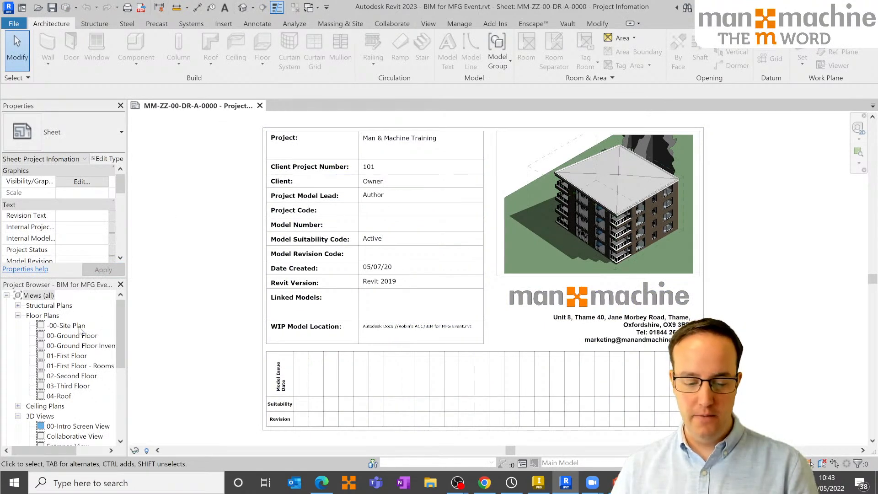
double_click(73, 345)
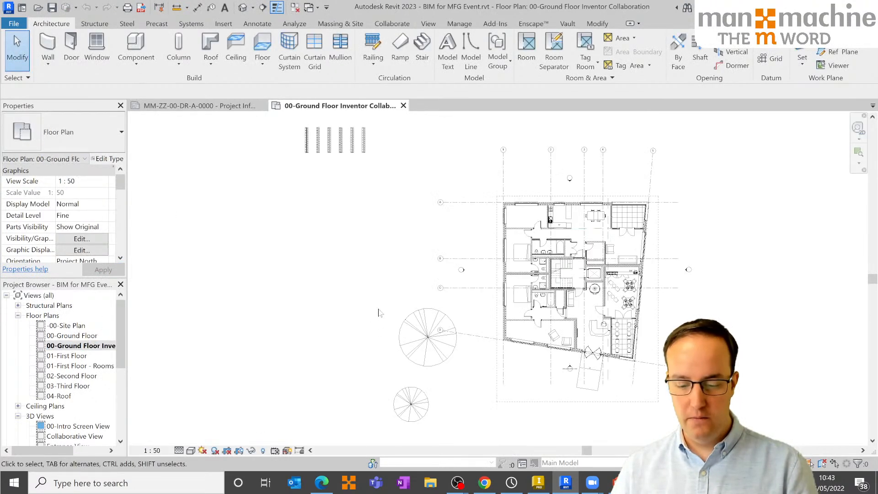
Link the Desktop file Bim for MFG.ifc into the ground floor plan
scroll(577, 348, up, 5)
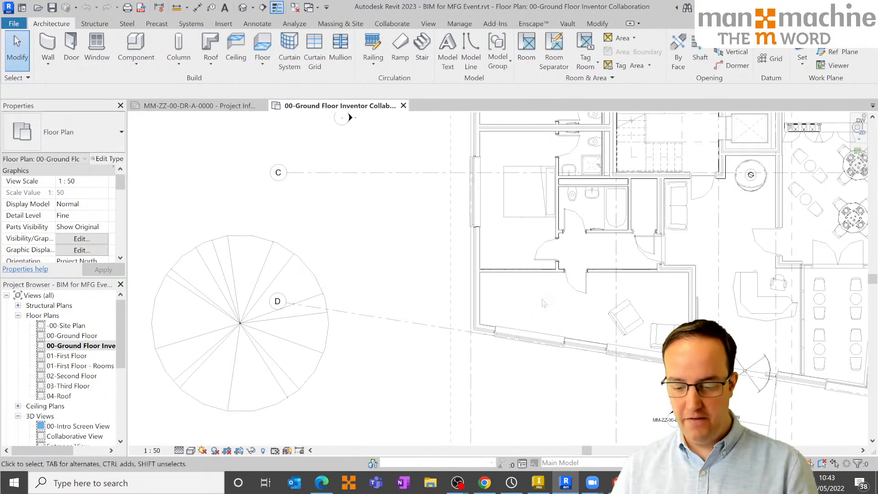
scroll(426, 287, up, 2)
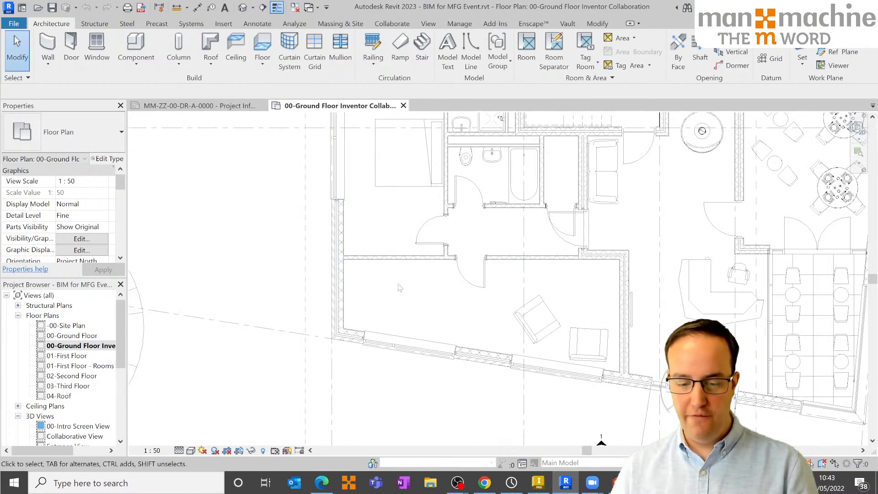
scroll(400, 287, up, 1)
click(224, 23)
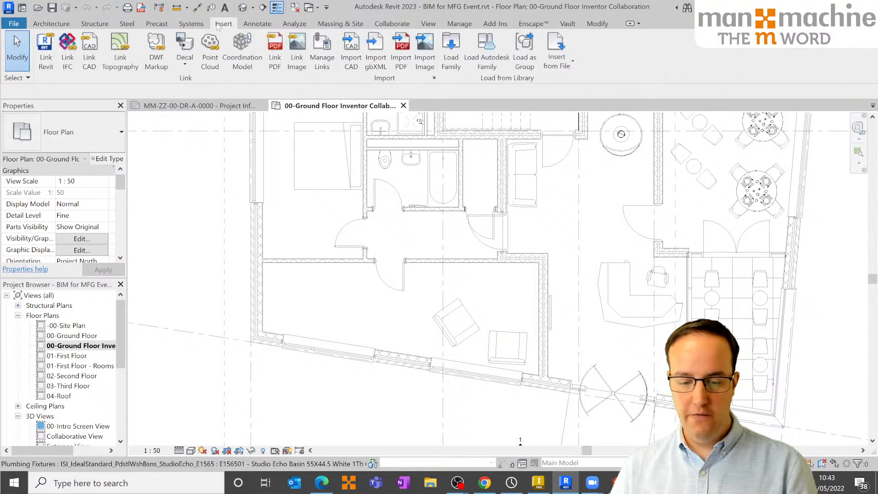
click(67, 50)
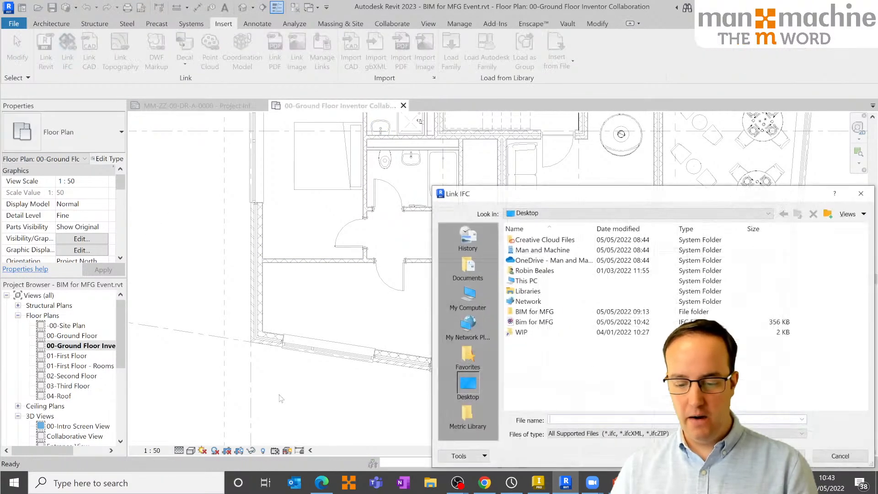
drag(640, 195, 424, 131)
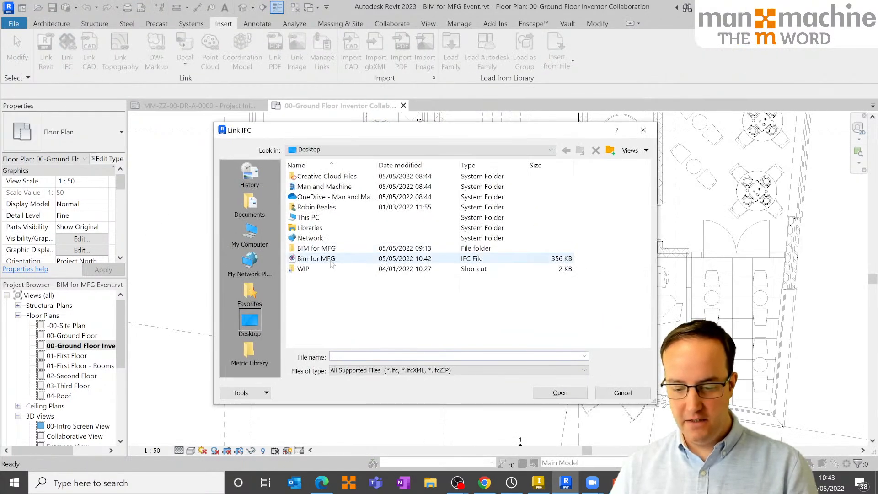
click(315, 259)
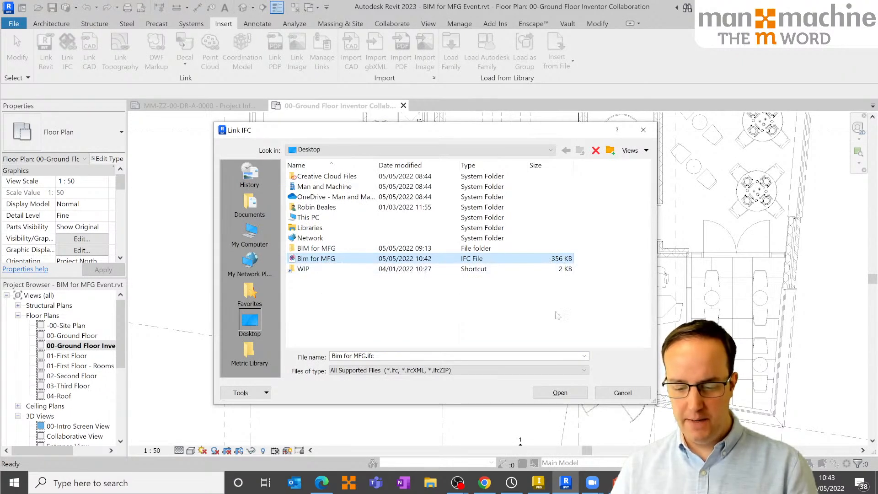
click(560, 393)
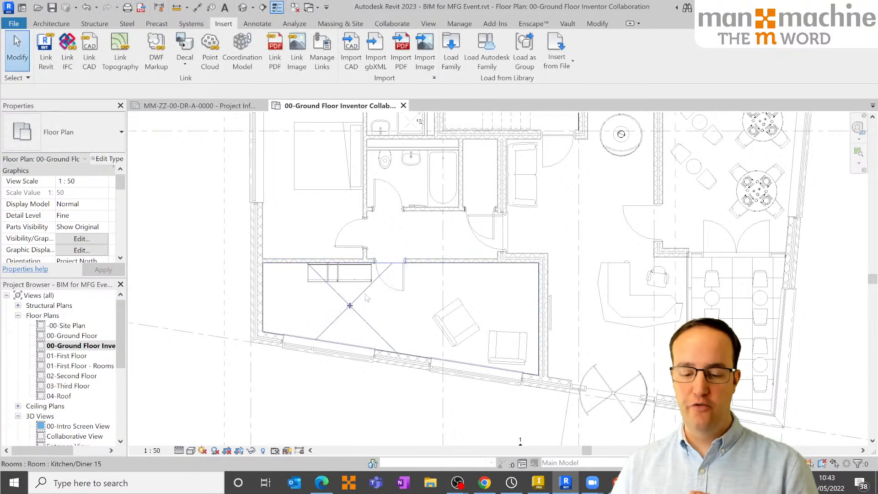
Measure the gap between the door frame's edge and the adjacent end of the linked cabinet row
scroll(380, 288, up, 5)
scroll(371, 275, up, 7)
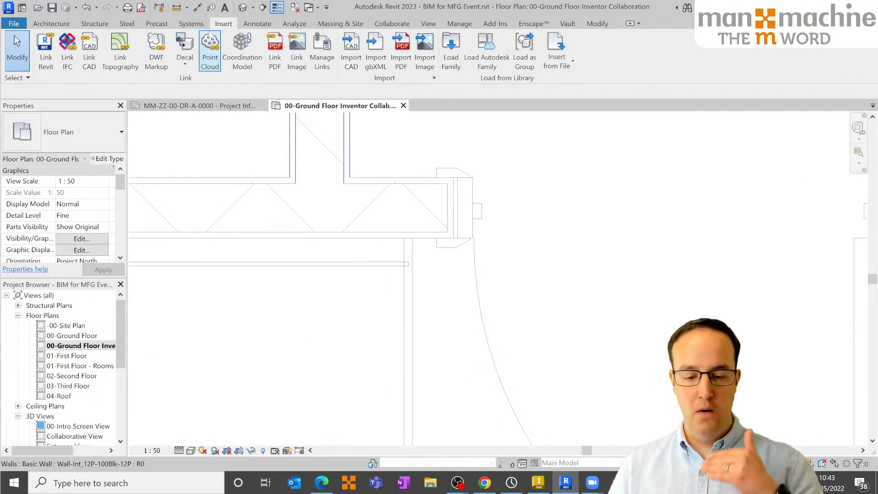
click(176, 7)
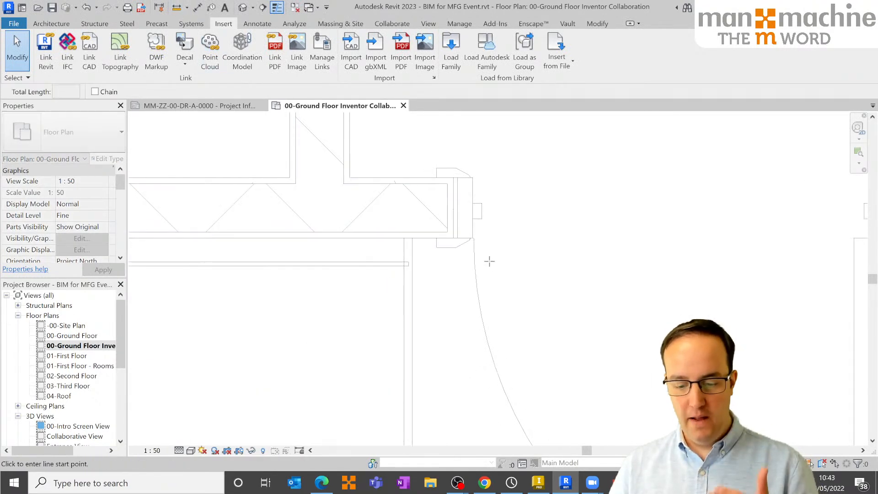
click(436, 238)
click(412, 238)
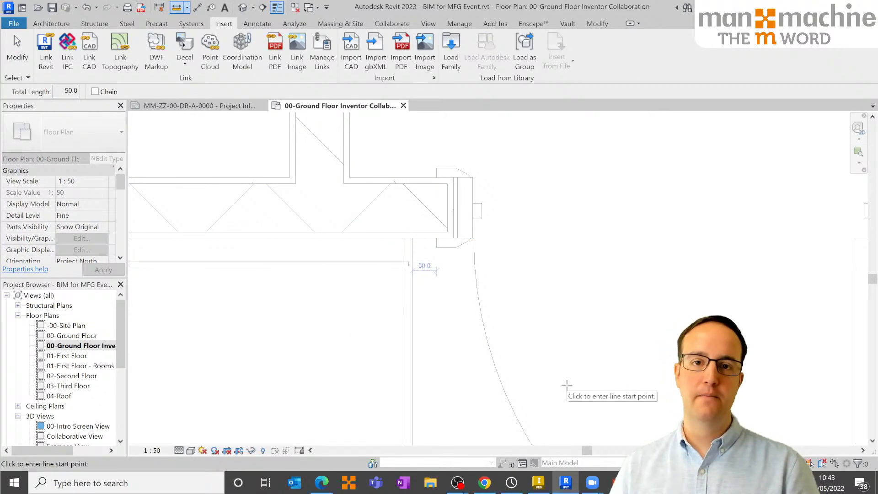
scroll(576, 389, down, 5)
key(Escape)
key(Escape)
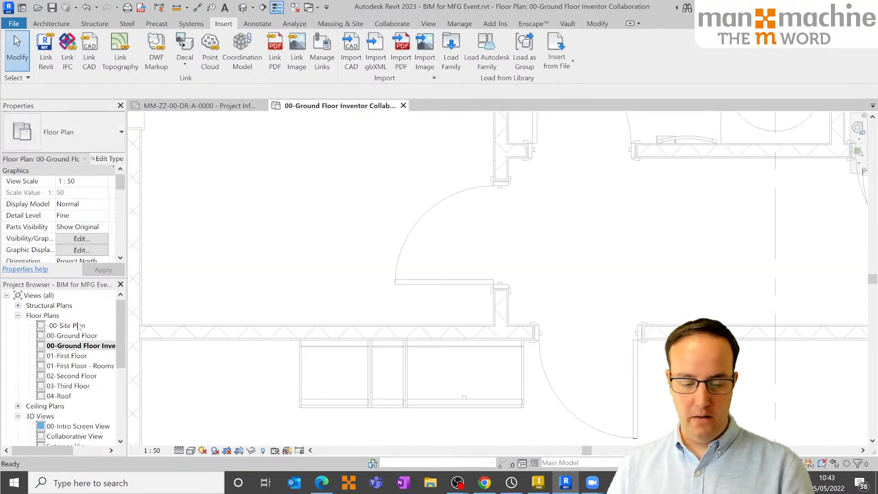
Open the -00-Site Plan view and examine the survey point's N/S, E/W and elevation properties
double_click(66, 326)
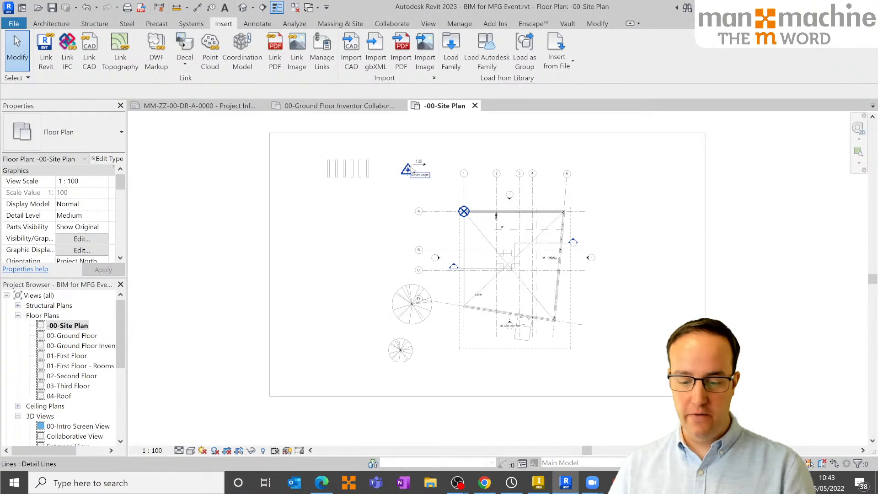
scroll(425, 162, down, 2)
scroll(410, 183, up, 8)
drag(378, 161, 450, 226)
click(33, 158)
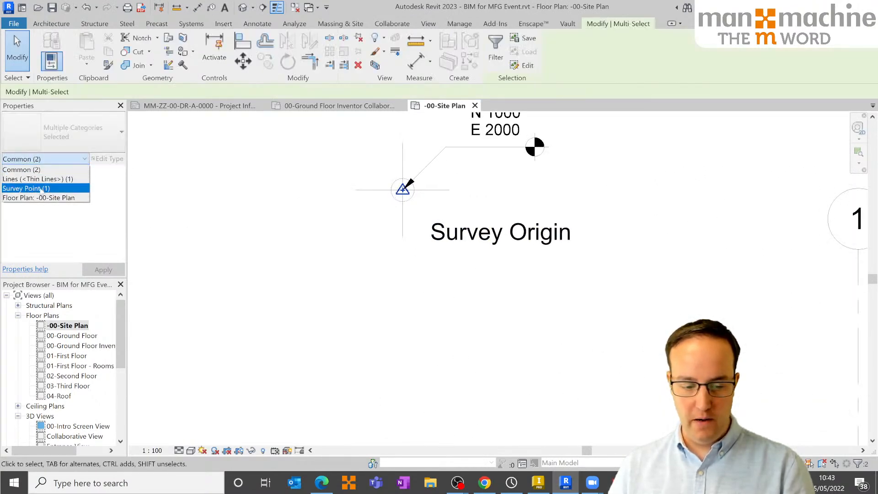
click(86, 189)
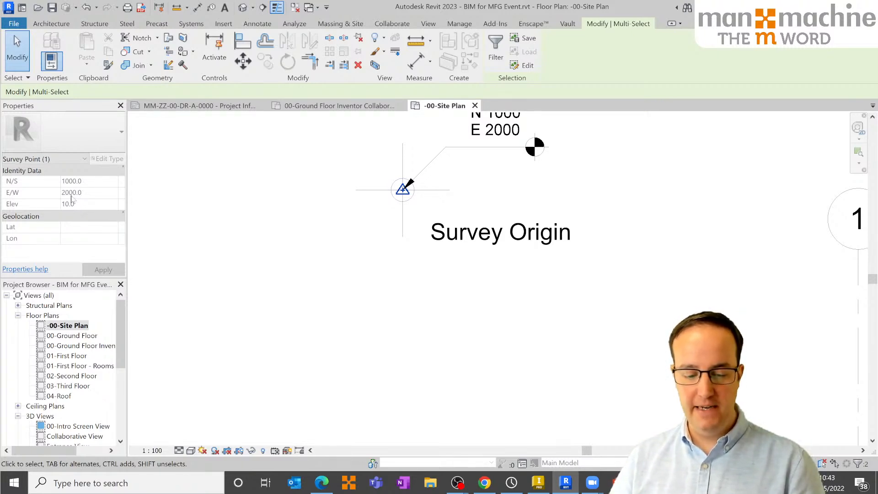
scroll(351, 257, up, 1)
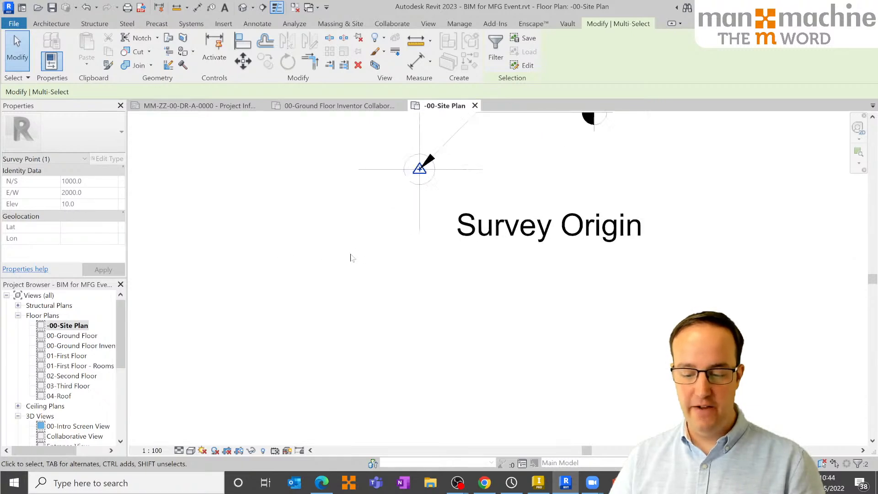
Examine the survey origin's position relative to the building grid on the site plan, and close that view
scroll(351, 258, down, 3)
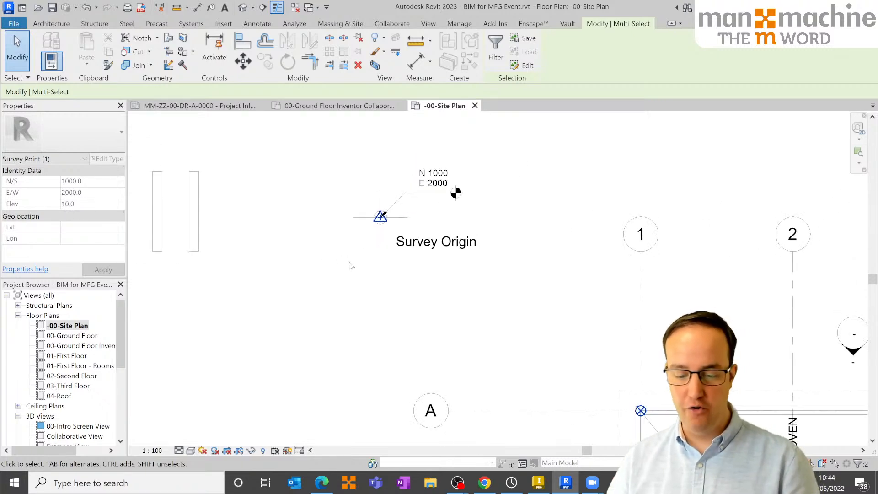
middle_drag(361, 297, 334, 254)
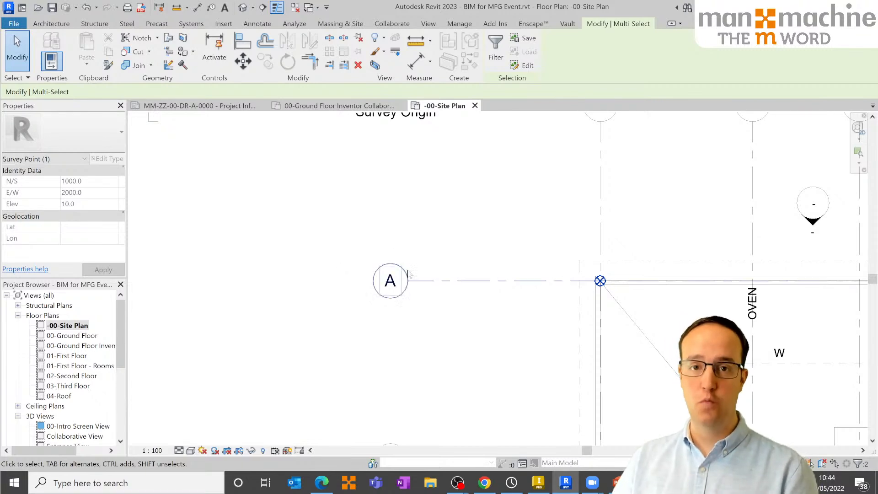
scroll(424, 281, up, 2)
scroll(545, 311, down, 4)
middle_drag(546, 312, 236, 123)
click(475, 106)
Open the Inventor Collaboration 3D view and display the room with the linked cabinets in the Consistent Colors visual style
scroll(506, 271, down, 3)
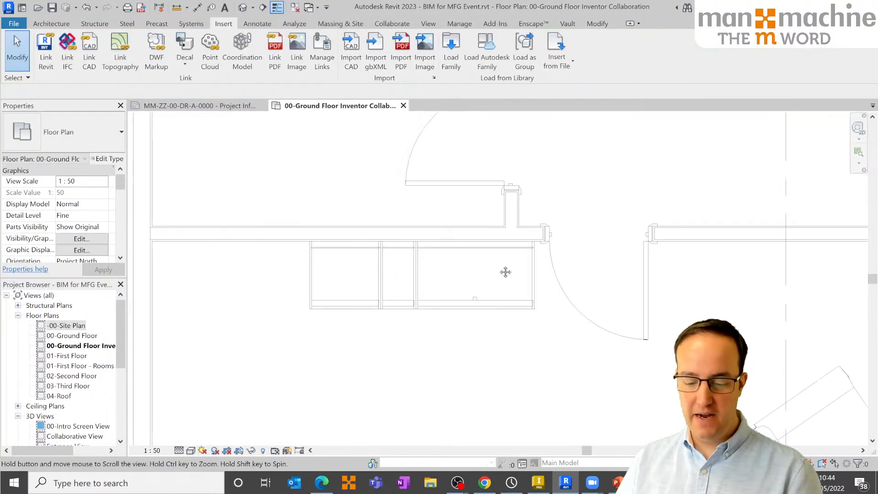
scroll(66, 405, down, 3)
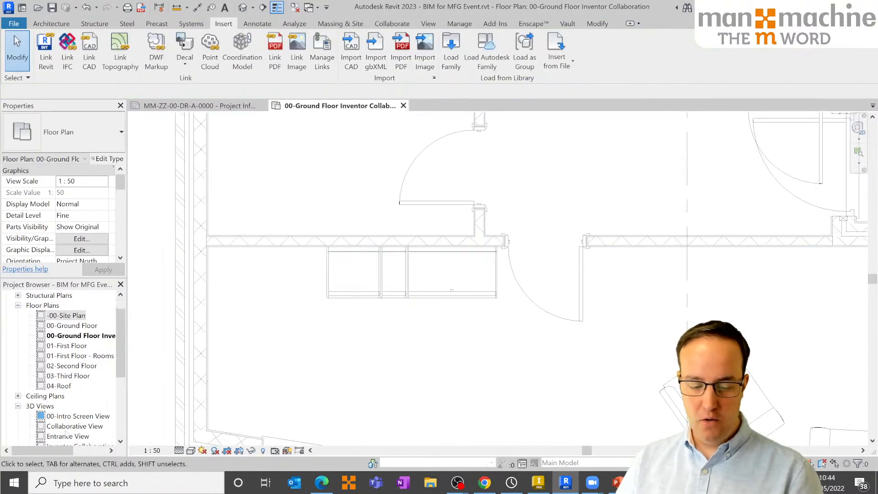
double_click(78, 405)
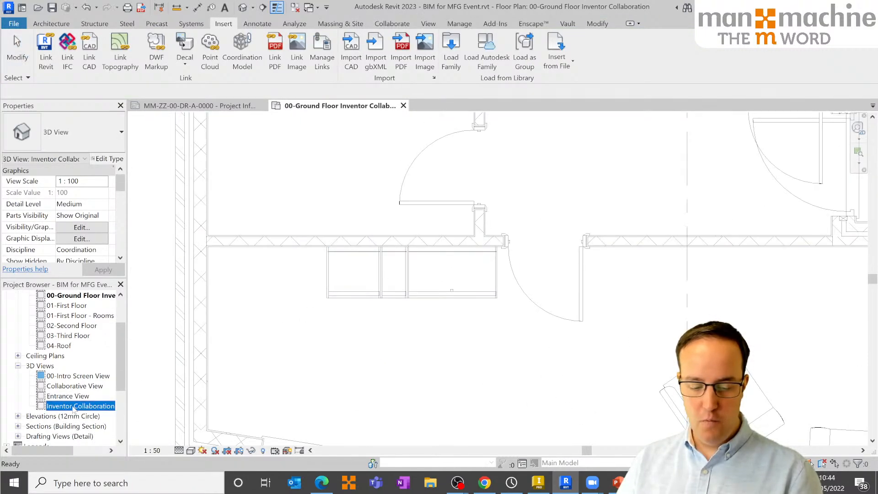
shift+middle_drag(474, 332, 449, 319)
scroll(446, 313, up, 8)
shift+middle_drag(504, 352, 504, 345)
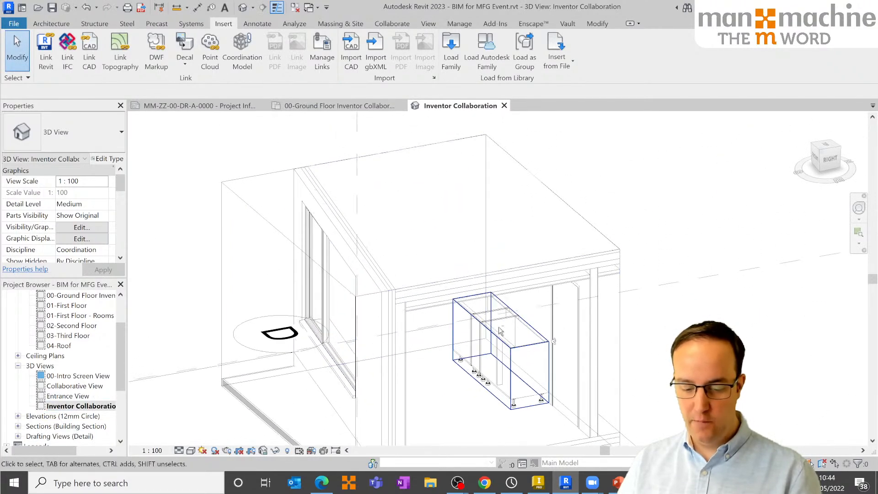
click(203, 451)
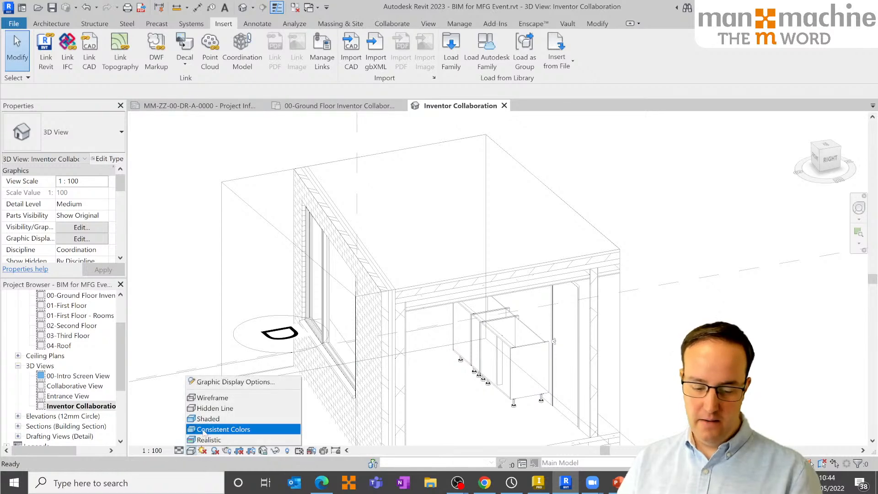
click(215, 426)
mouse_move(522, 380)
middle_down()
mouse_move(520, 333)
mouse_move(506, 333)
middle_up()
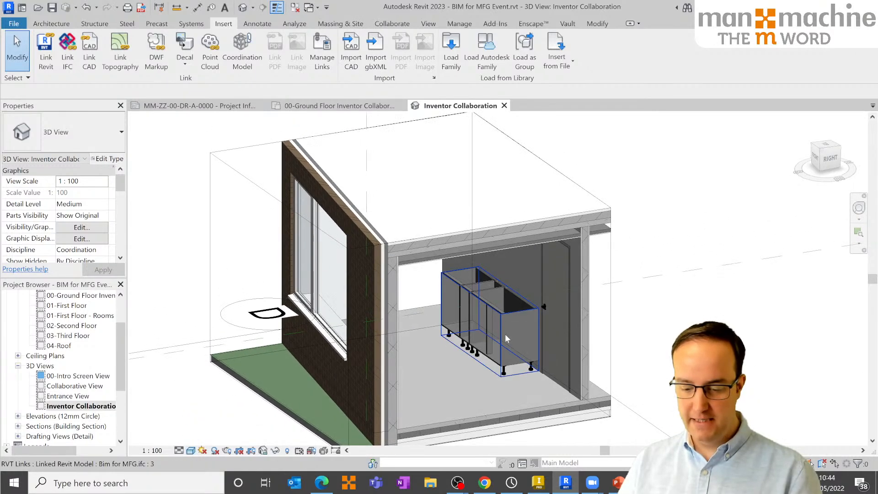
Examine the linked cabinet row, its legs and its placement beside the internal door in the 3D view
scroll(504, 334, up, 5)
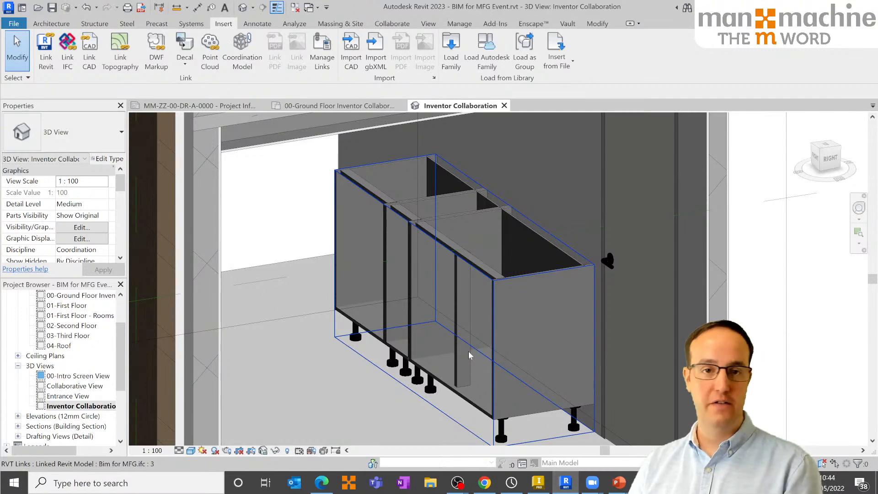
scroll(468, 351, up, 2)
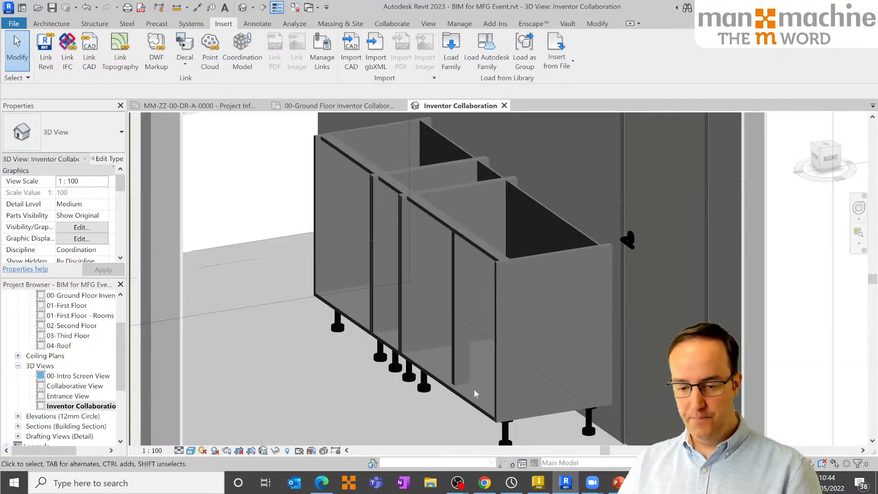
scroll(474, 394, down, 4)
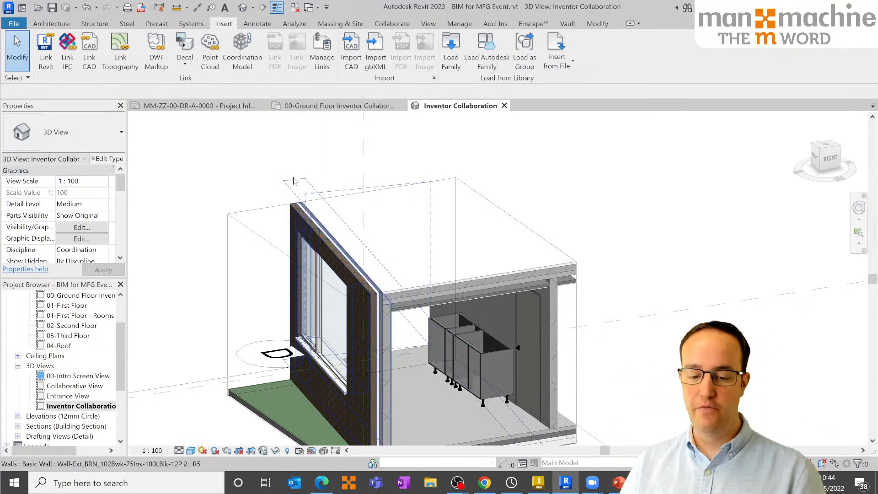
scroll(265, 256, down, 2)
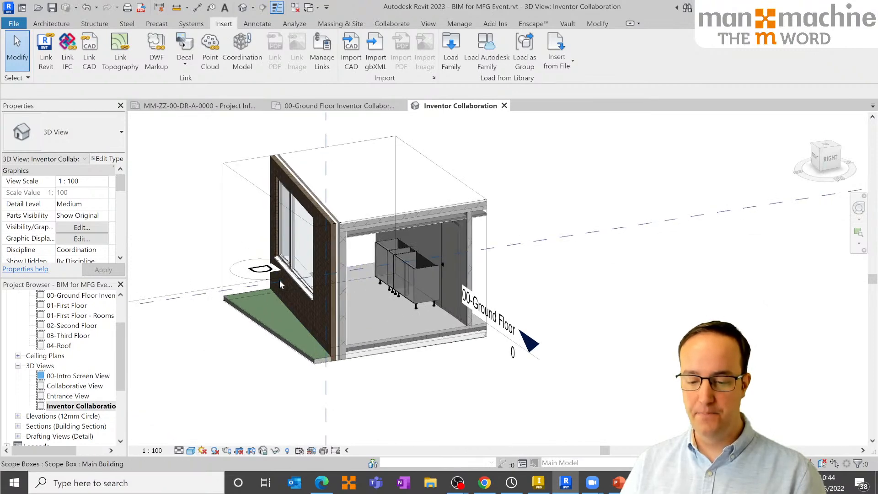
scroll(446, 265, up, 3)
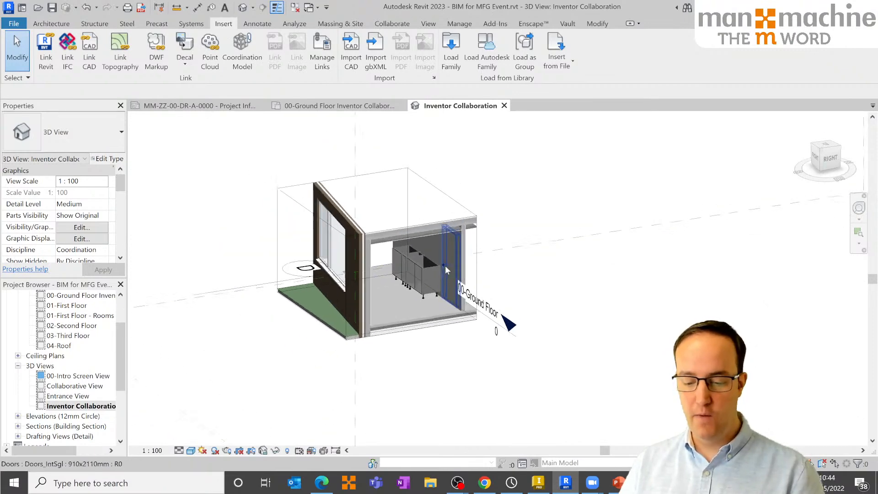
scroll(446, 265, up, 2)
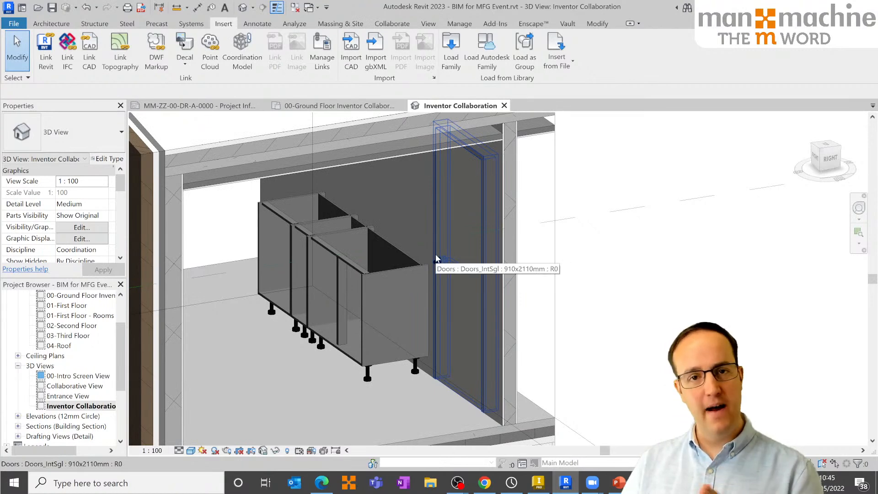
click(436, 258)
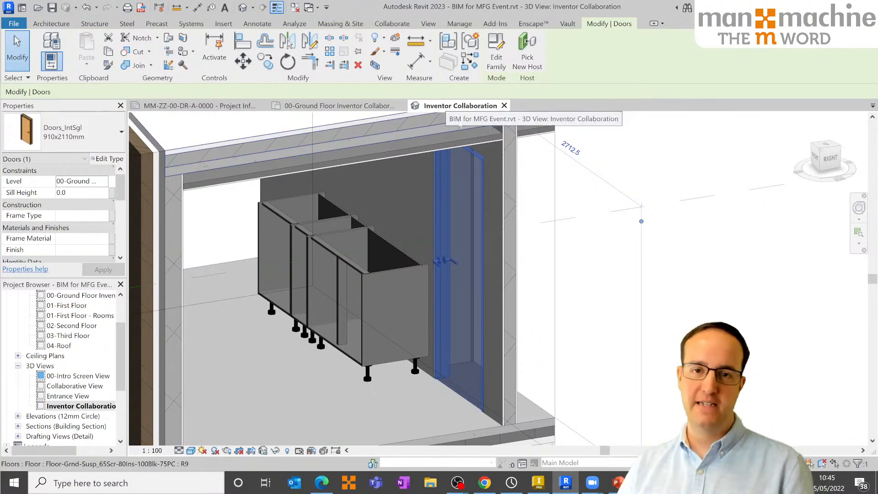
key(Escape)
scroll(516, 300, down, 4)
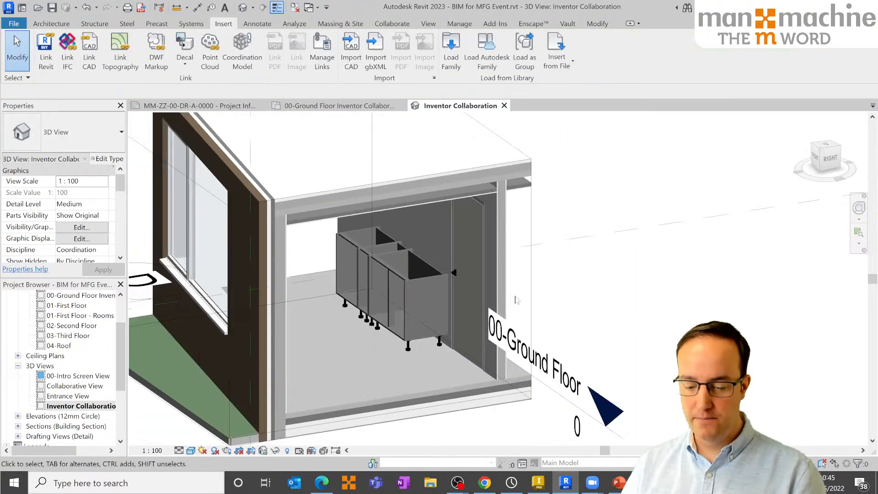
scroll(417, 292, down, 3)
scroll(460, 271, down, 2)
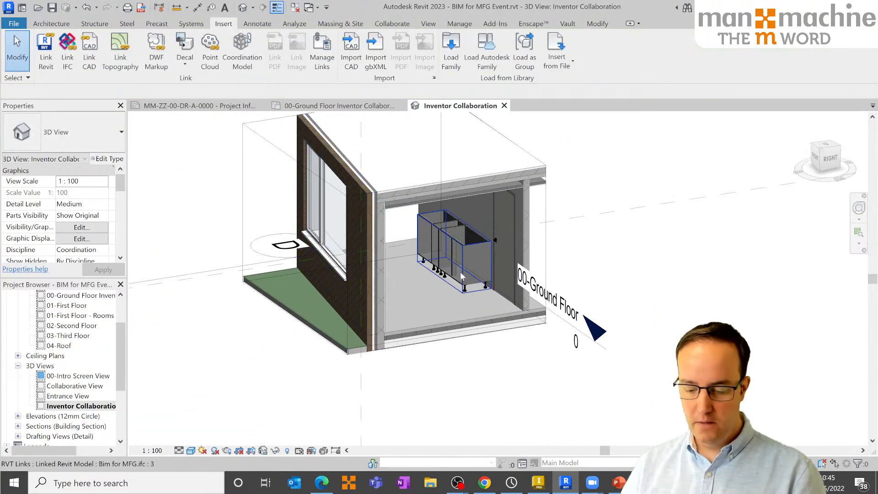
Switch to Inventor, finish the BIM Content environment and close Bim for MFG.iam without saving the changes
click(541, 488)
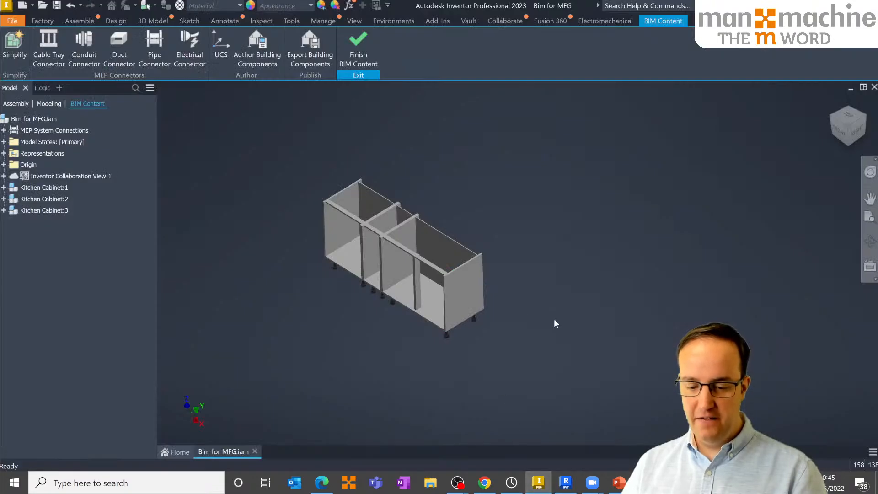
shift+middle_drag(554, 319, 576, 342)
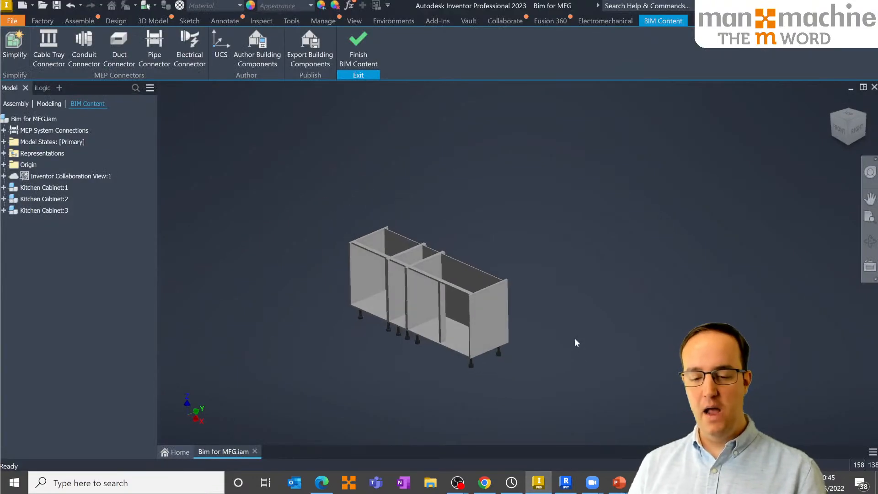
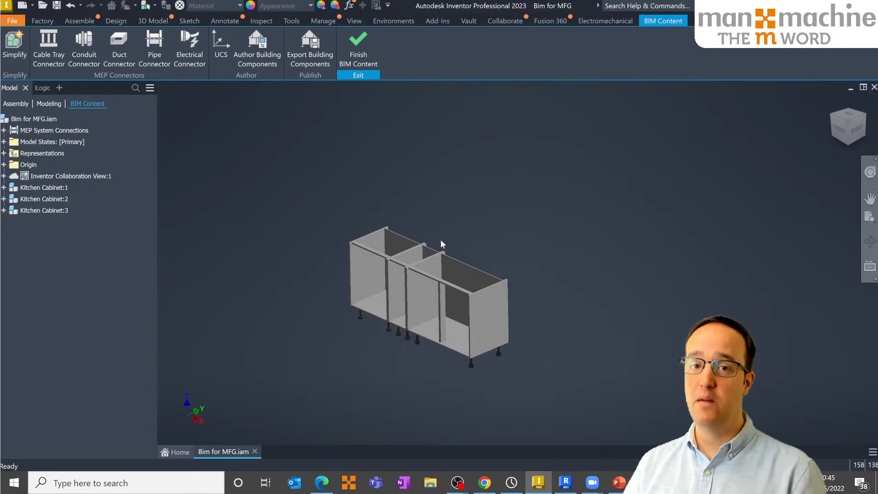
middle_drag(487, 232, 488, 194)
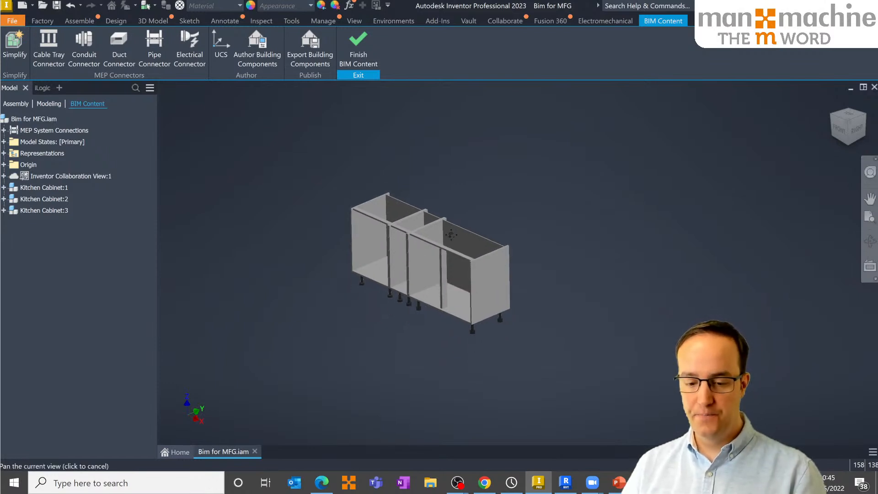
click(359, 55)
click(255, 451)
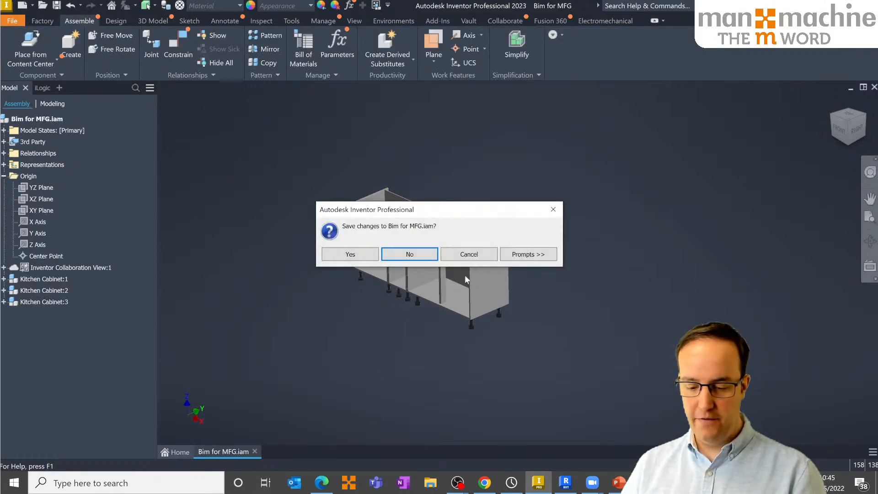
click(424, 253)
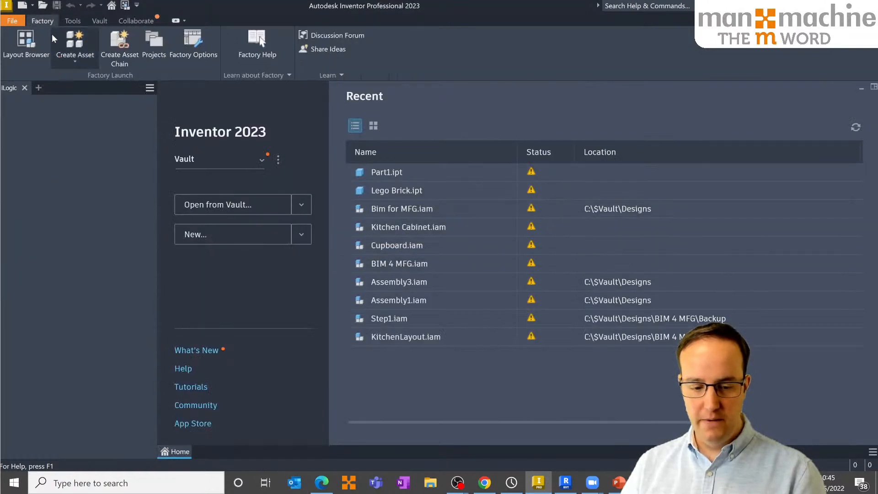
Open the Kitchen Cabinet assembly from the MasterCabinet folder, accepting its current location, and collapse Component Pattern 1:1 in the model tree
click(43, 5)
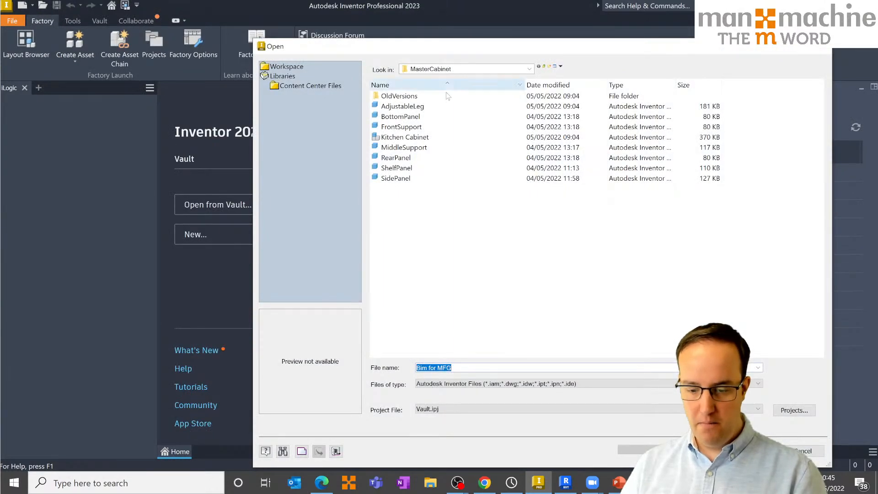
double_click(405, 137)
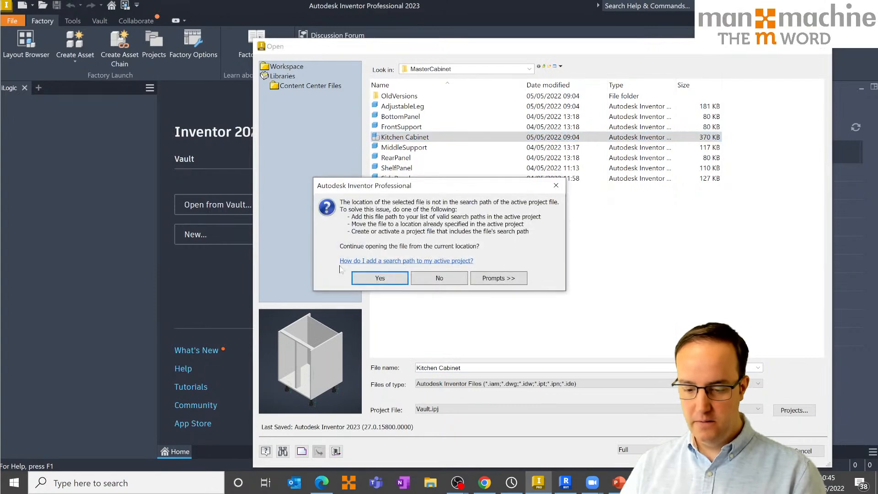
key(Return)
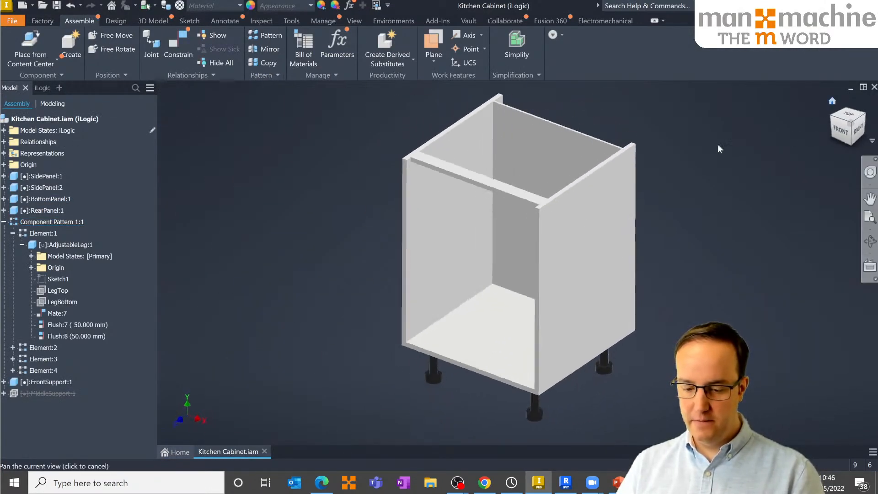
shift+middle_drag(507, 210, 322, 224)
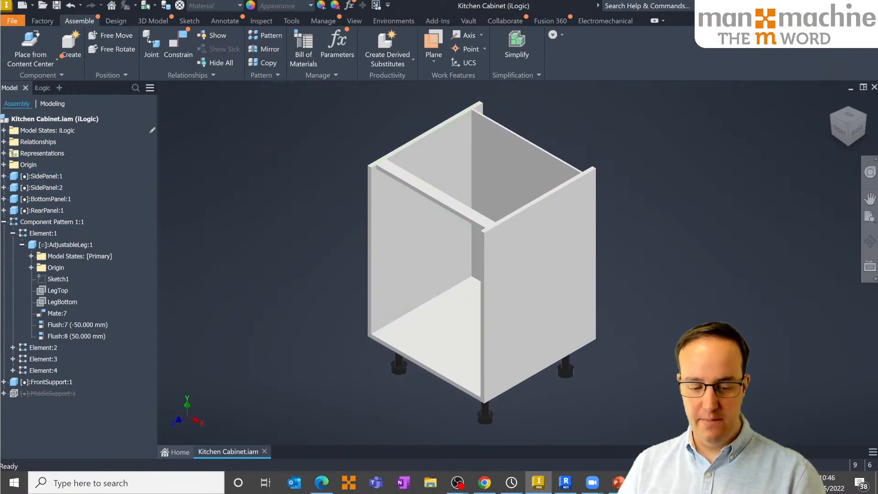
click(3, 222)
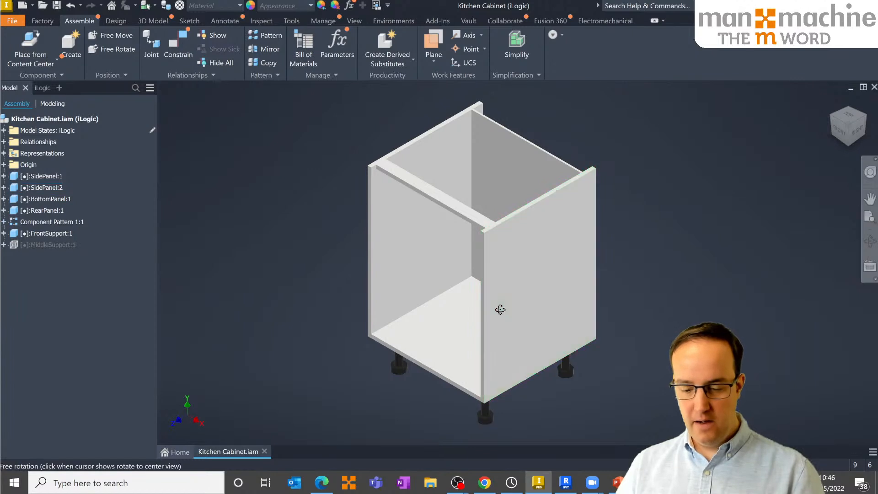
mouse_move(506, 306)
shift+middle_down()
mouse_move(501, 287)
mouse_move(502, 308)
shift+middle_up()
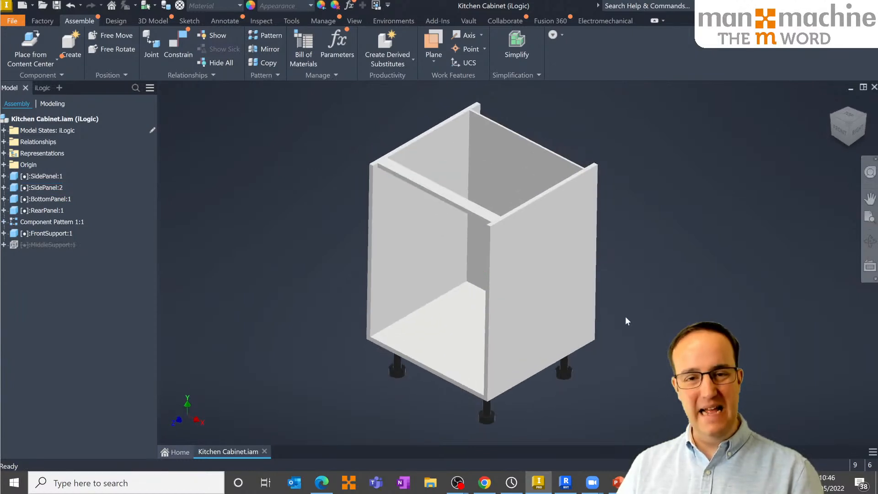
Examine the small details of the cabinet's adjustable legs beneath the bottom panel
middle_drag(590, 373, 590, 252)
scroll(503, 303, up, 5)
shift+middle_drag(503, 303, 499, 275)
scroll(499, 274, down, 5)
scroll(466, 236, up, 5)
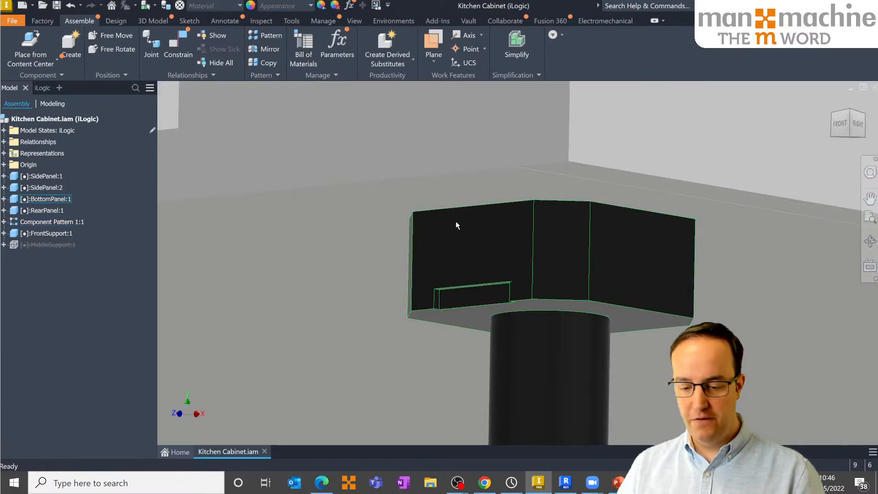
scroll(458, 229, down, 5)
shift+middle_drag(506, 239, 514, 293)
middle_drag(407, 200, 422, 278)
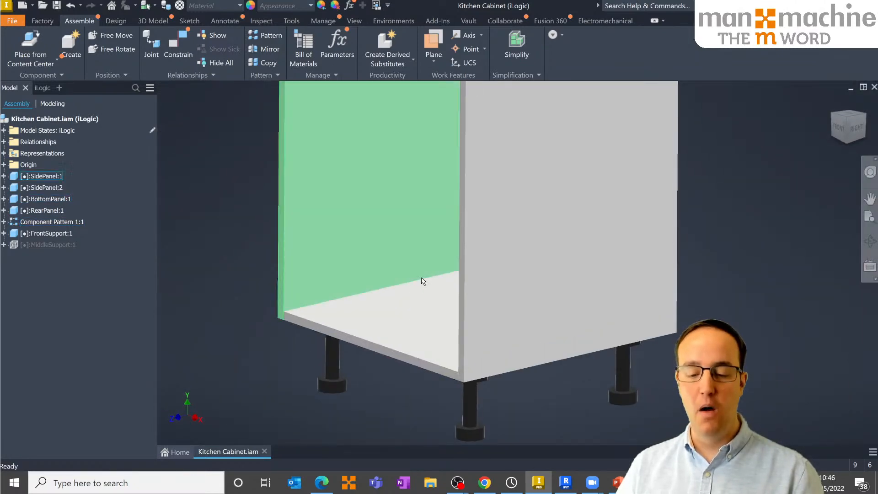
scroll(422, 277, down, 5)
scroll(427, 278, up, 5)
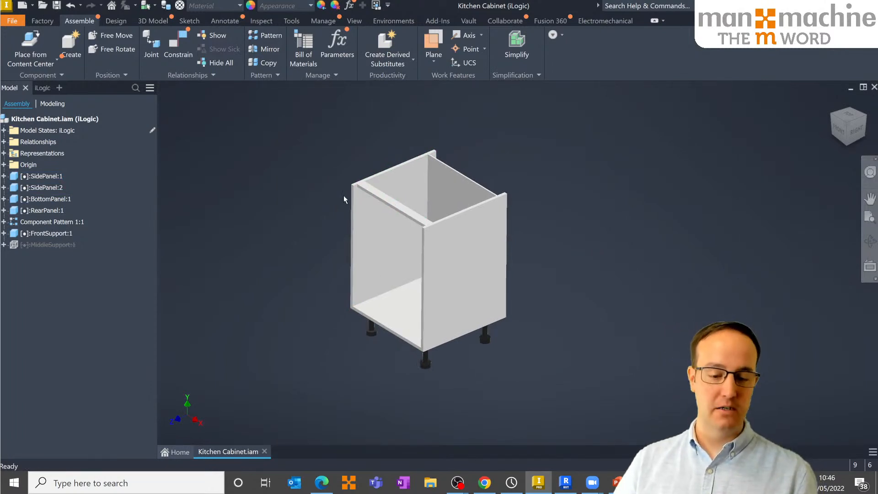
Enter the BIM Content environment for the Kitchen Cabinet assembly
click(397, 65)
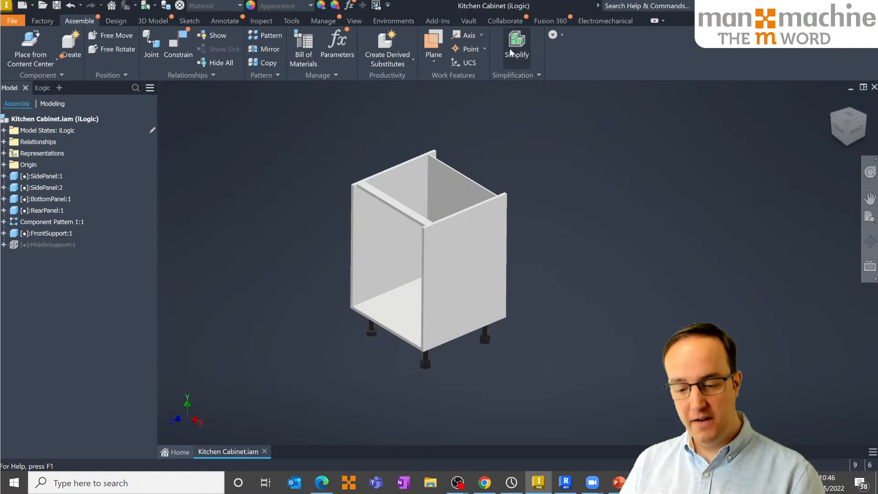
click(402, 30)
key(Escape)
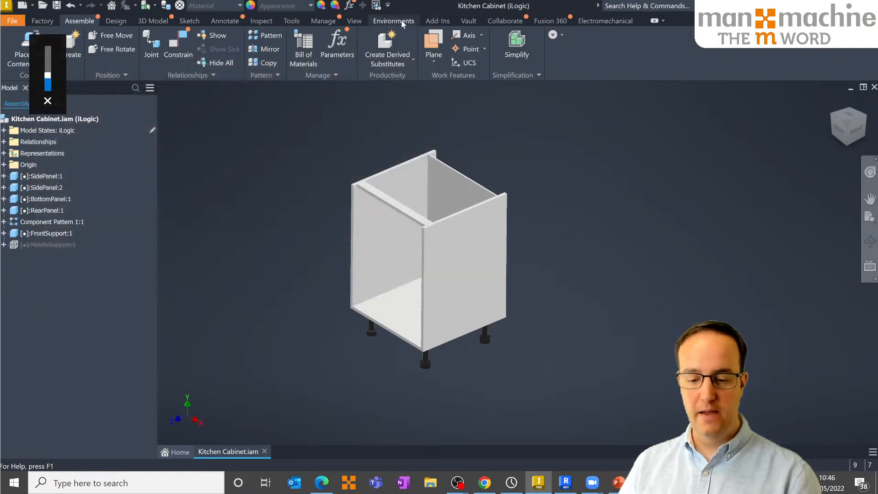
click(402, 20)
click(285, 46)
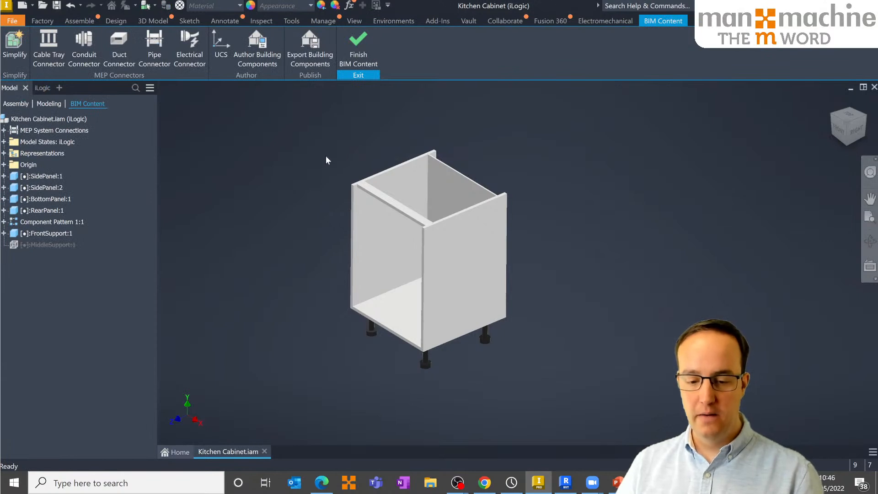
Start simplifying the Kitchen Cabinet assembly and check its input model state, view and position options
click(15, 44)
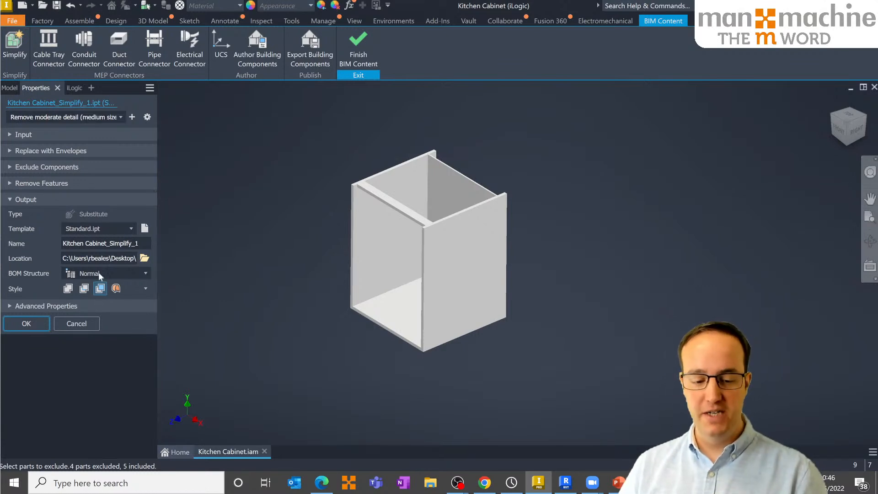
click(11, 135)
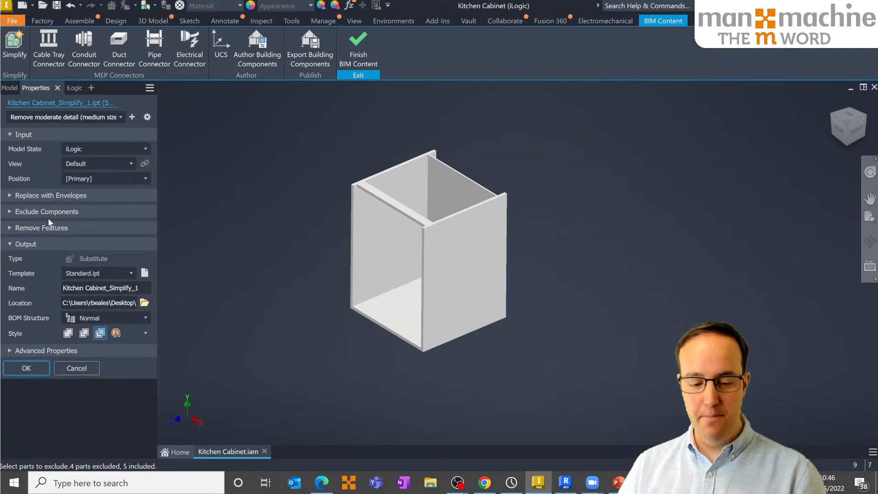
click(89, 148)
click(87, 147)
click(102, 164)
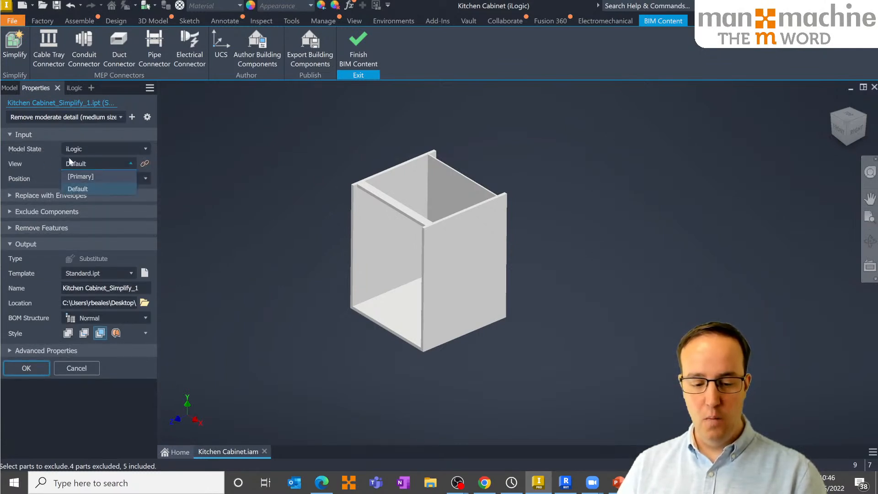
click(95, 162)
click(96, 179)
click(85, 191)
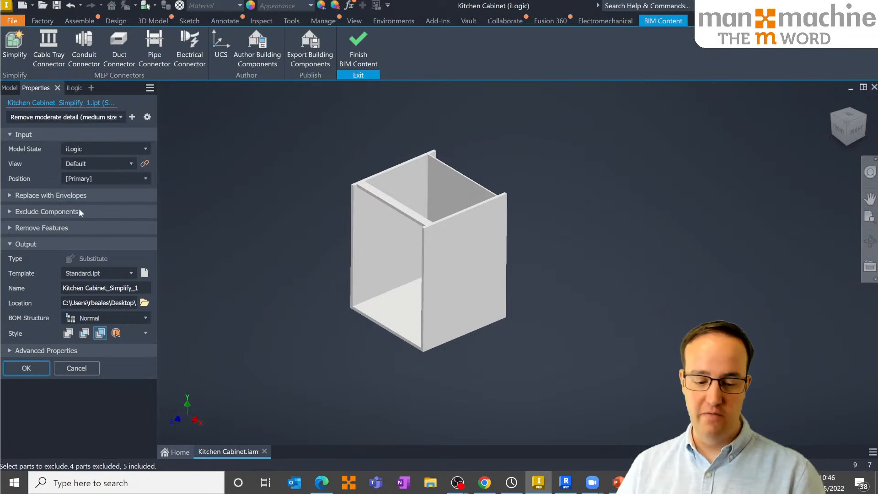
click(13, 135)
Try replacing each part with an envelope, return to no envelopes, and turn off excluding parts by size
click(36, 152)
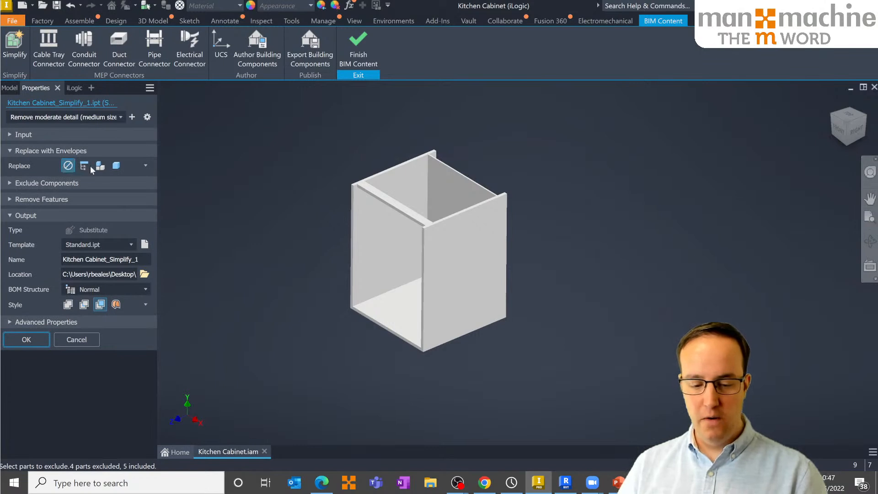
click(116, 166)
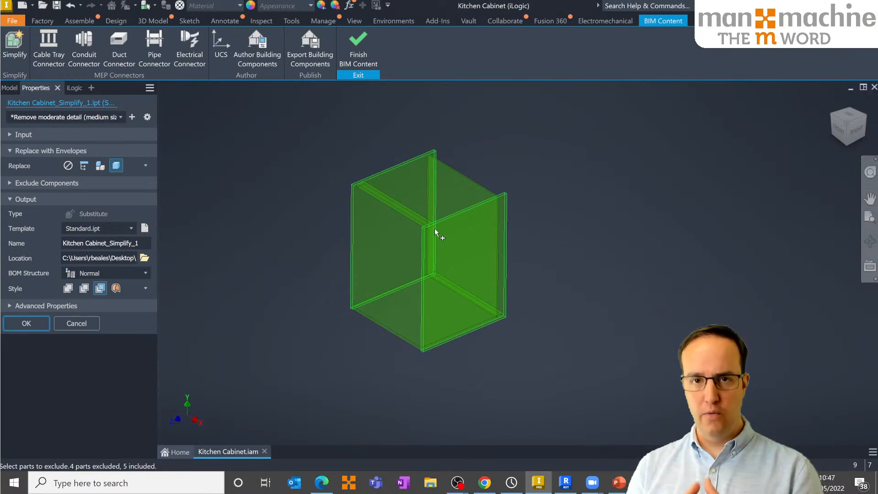
click(69, 166)
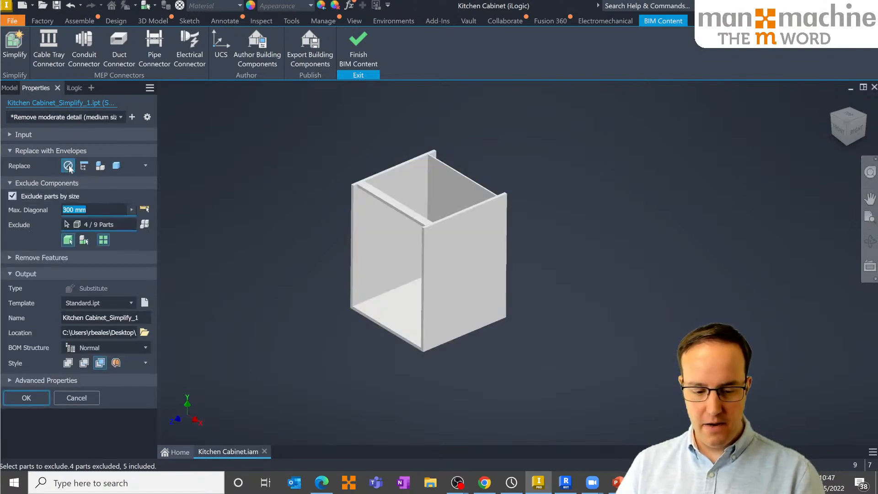
click(12, 197)
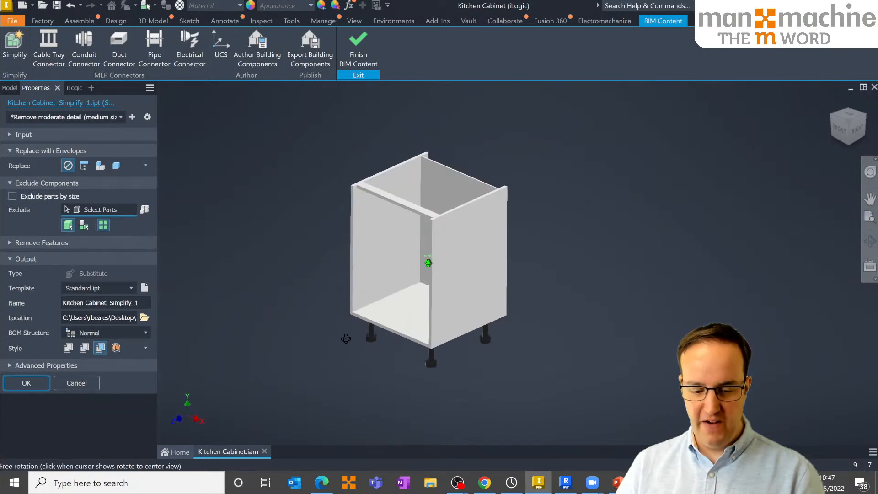
Preview envelopes for each part, the whole assembly and the top-level components, ending with no envelope replacement
click(117, 166)
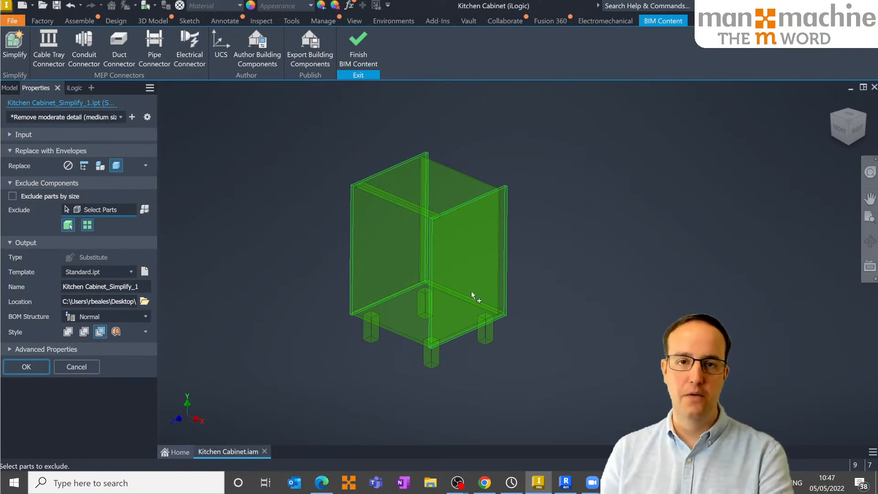
mouse_move(474, 308)
shift+middle_down()
mouse_move(474, 245)
mouse_move(463, 302)
mouse_move(438, 309)
mouse_move(476, 300)
mouse_move(460, 299)
shift+middle_up()
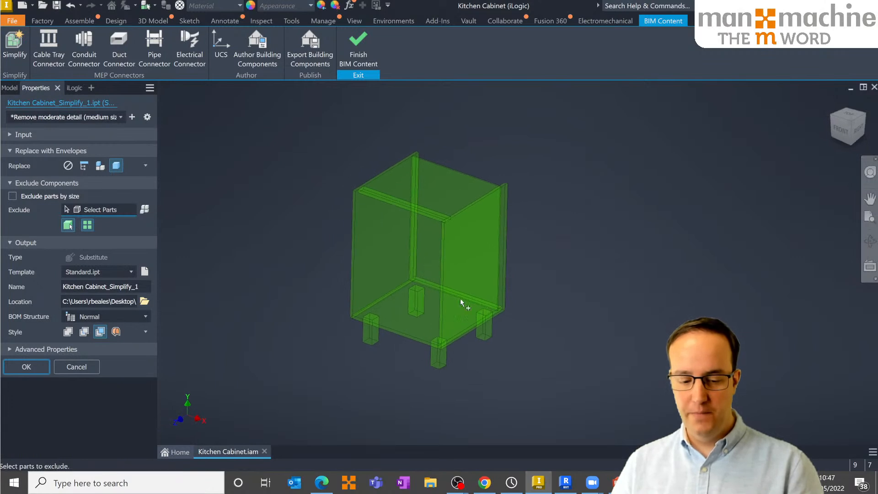
click(85, 166)
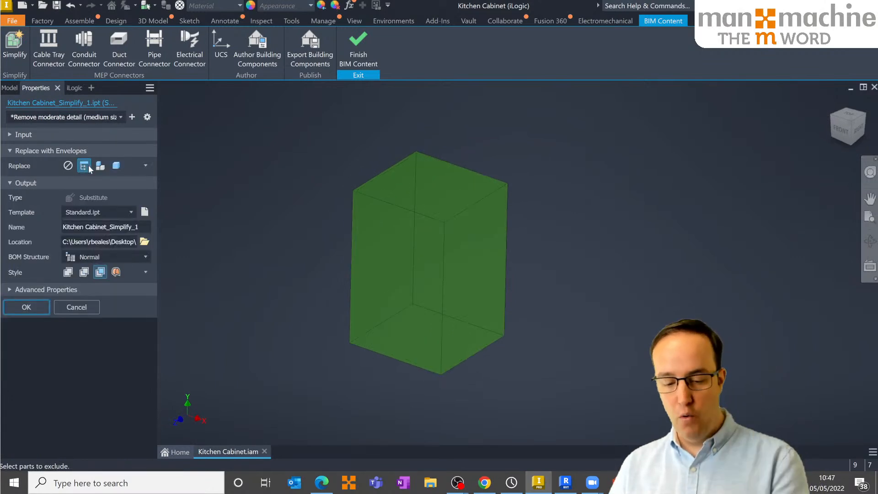
click(100, 166)
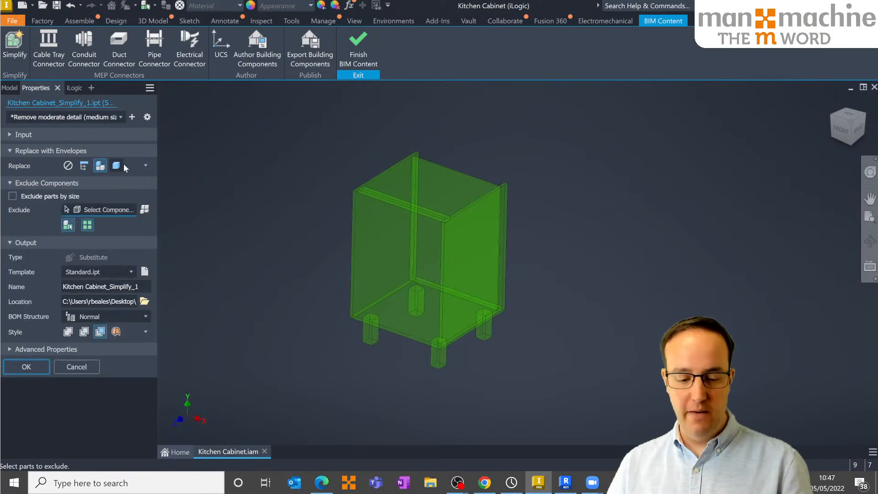
click(149, 164)
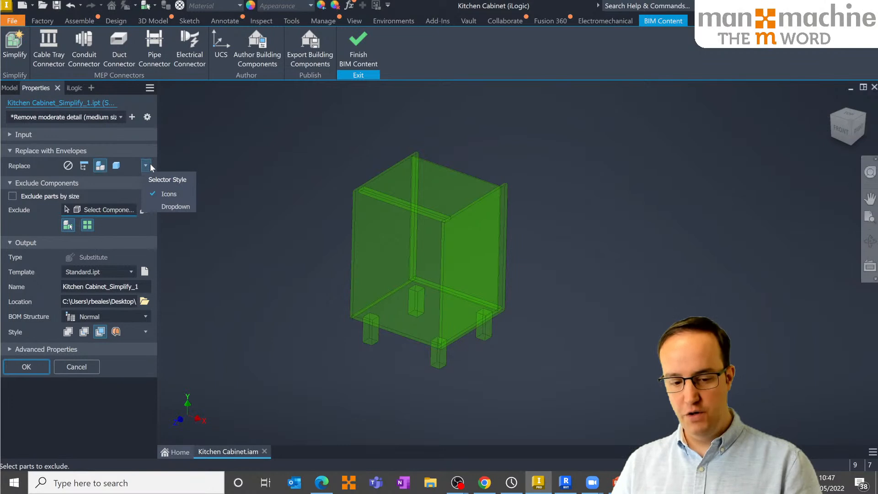
click(68, 165)
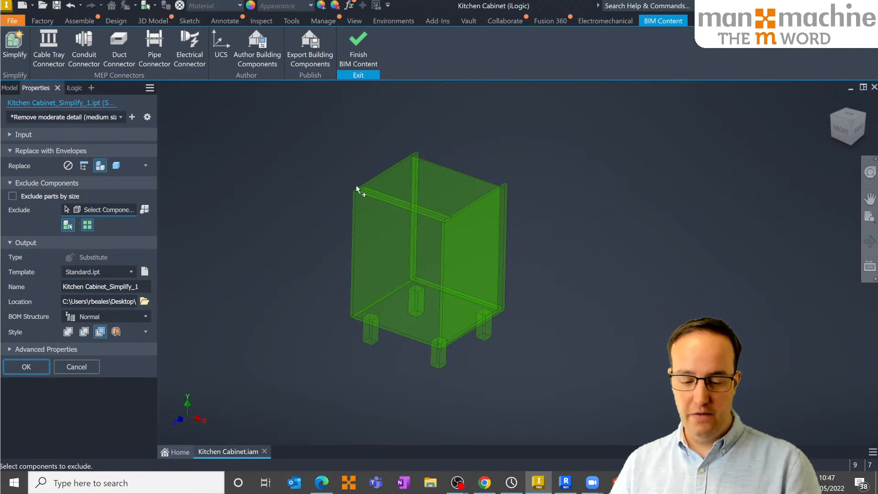
click(68, 166)
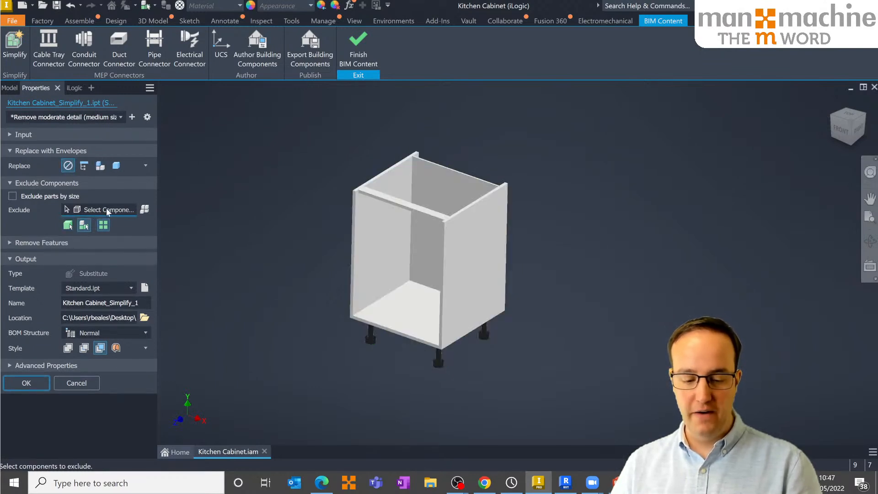
Set the simplification to remove all fillets and all chamfers
click(9, 244)
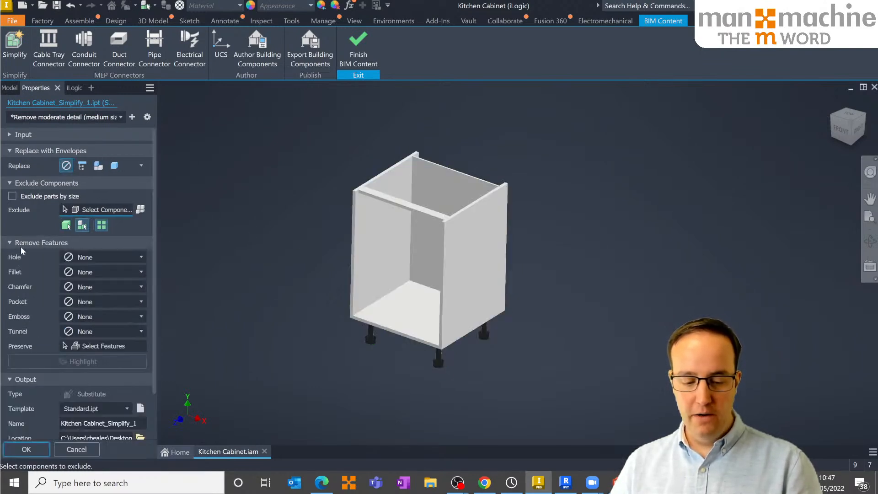
click(122, 270)
click(73, 297)
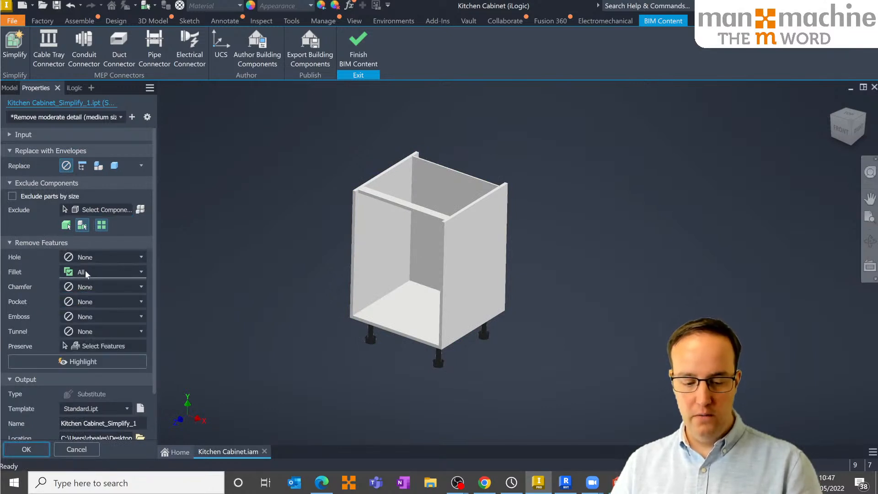
click(100, 285)
click(87, 301)
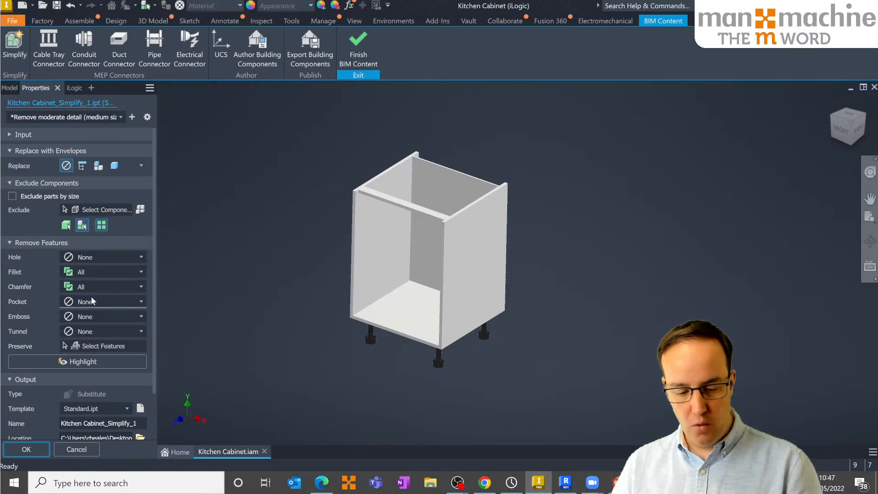
Set pocket removal to a range with a maximum depth of 250 mm, leaving emboss removal at None
click(100, 301)
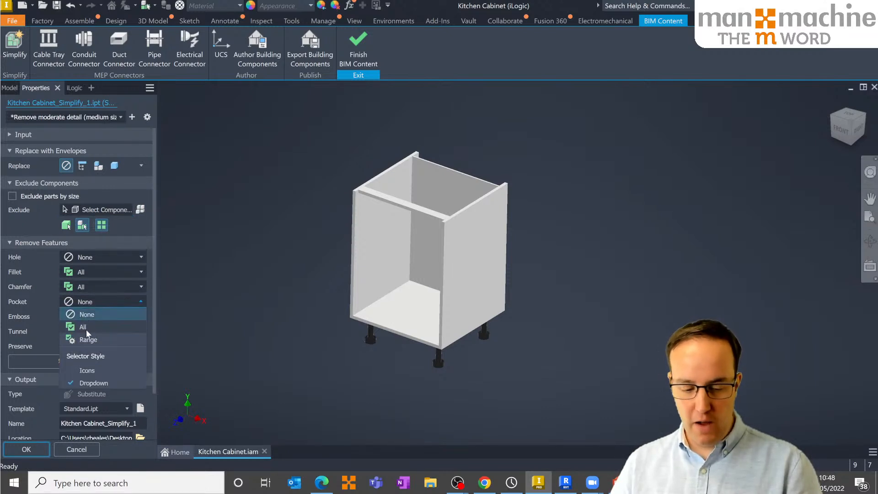
click(93, 339)
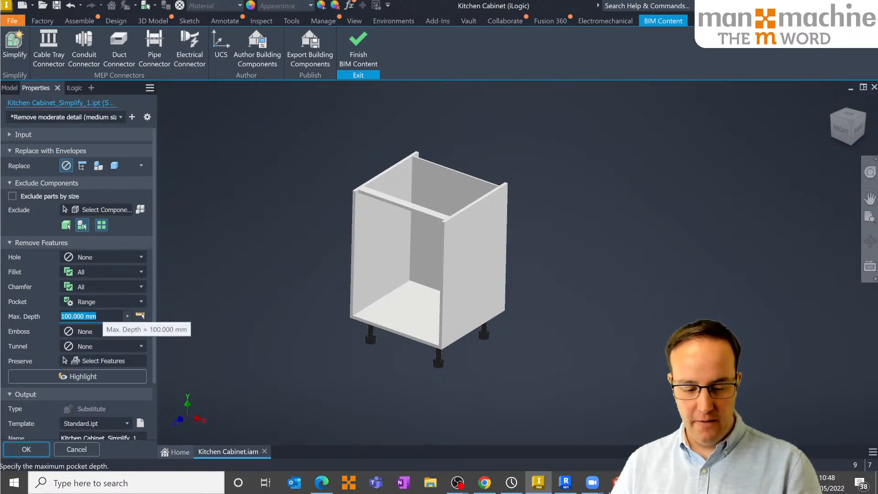
drag(102, 317, 44, 319)
drag(112, 317, 20, 317)
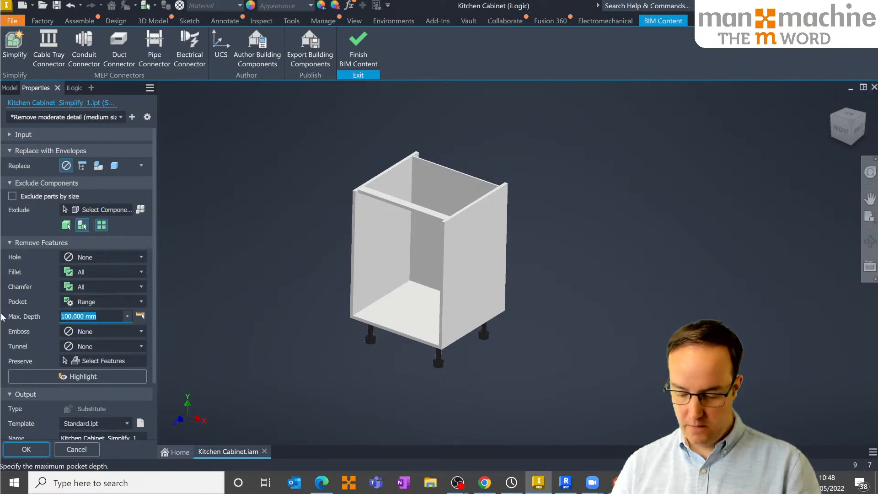
text(250)
click(111, 304)
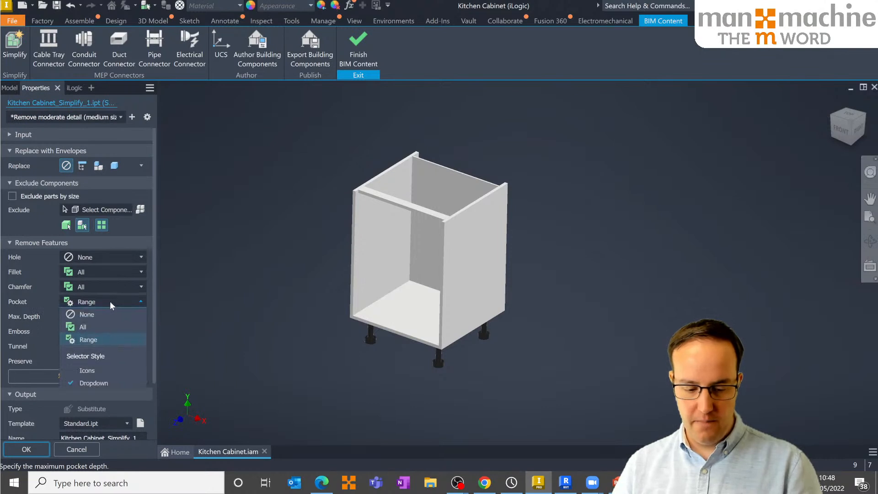
click(111, 304)
click(114, 333)
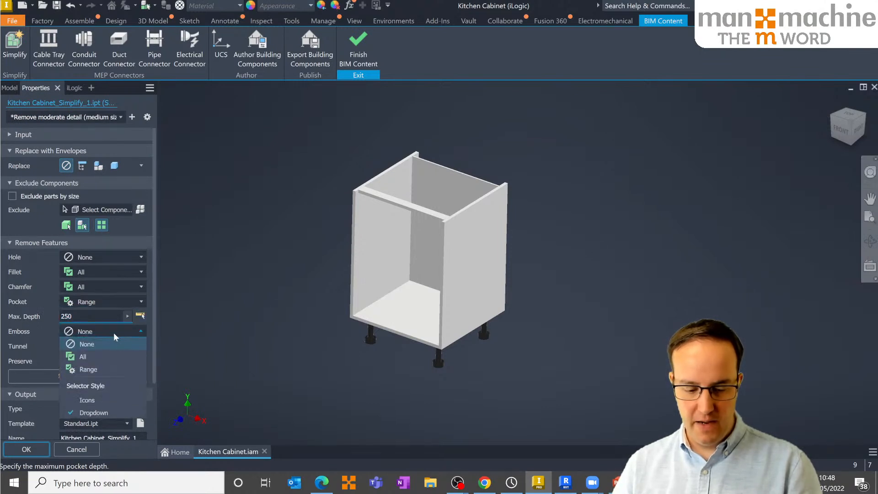
click(114, 335)
click(103, 332)
click(97, 333)
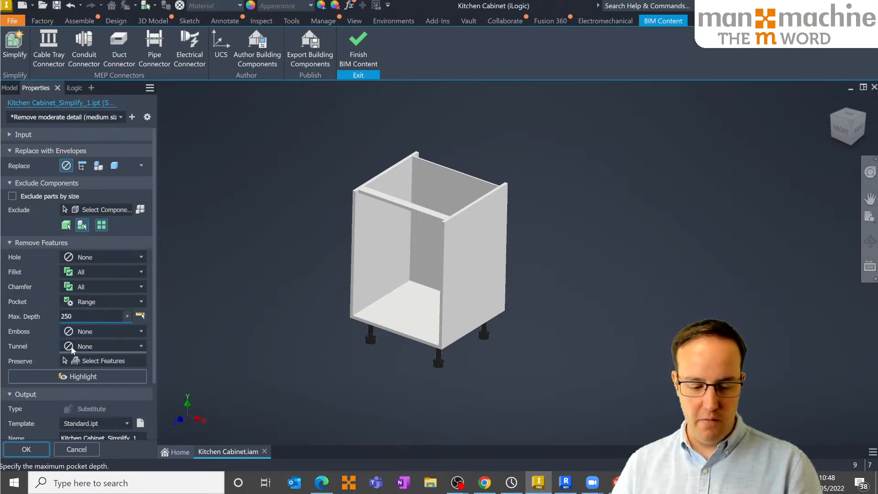
Highlight the features selected for removal and inspect them around the cabinet's front leg
click(82, 377)
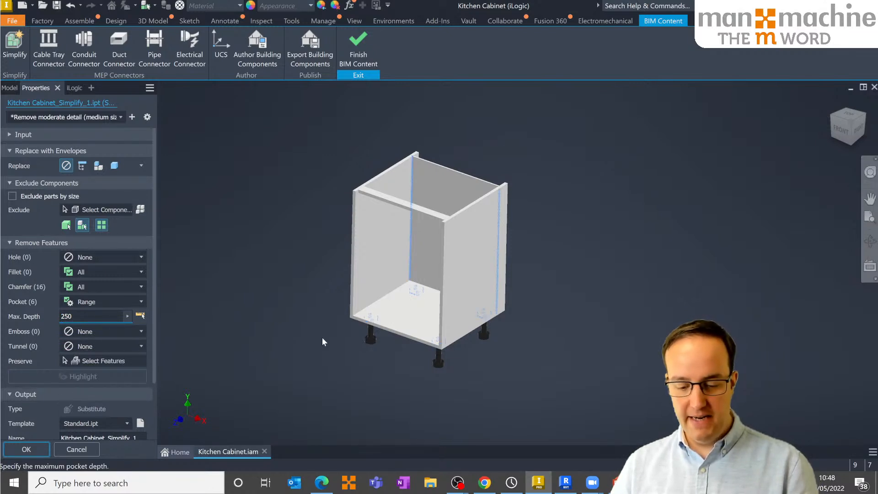
shift+middle_drag(438, 353, 471, 353)
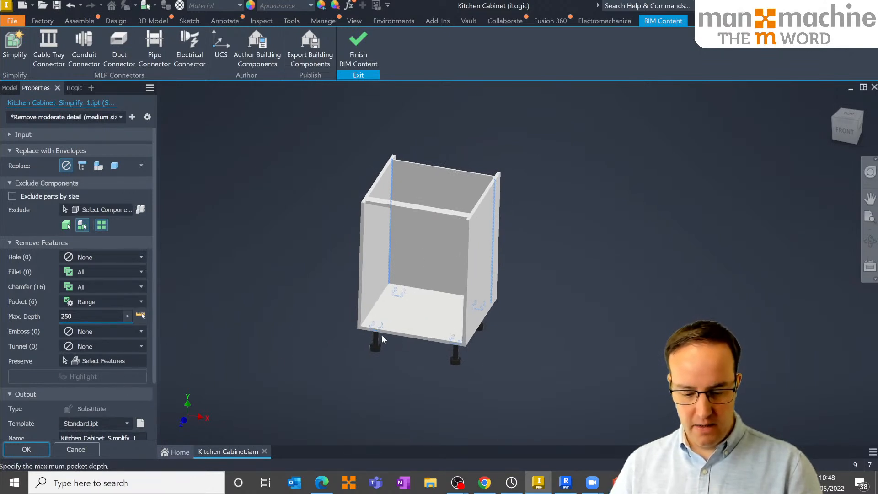
scroll(315, 339, up, 8)
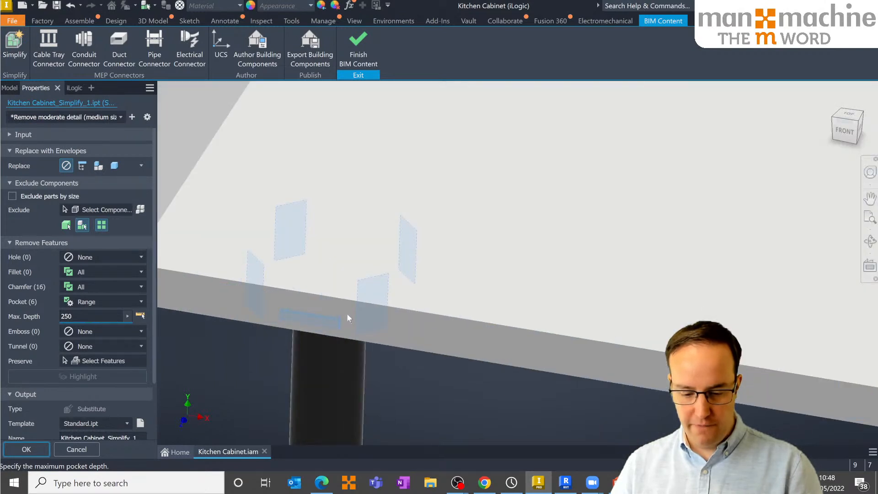
scroll(310, 323, down, 8)
Check the output template choices, keeping Standard.ipt, and set tunnel removal to All
drag(154, 323, 154, 392)
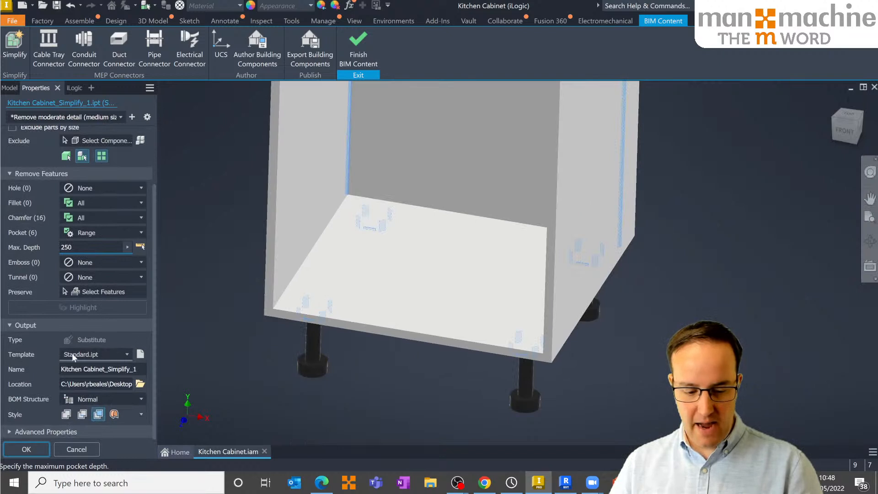
click(128, 355)
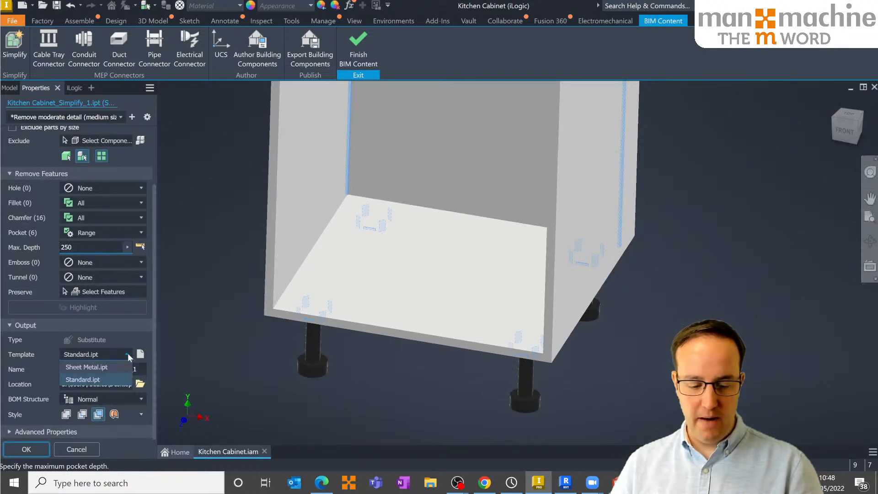
click(128, 355)
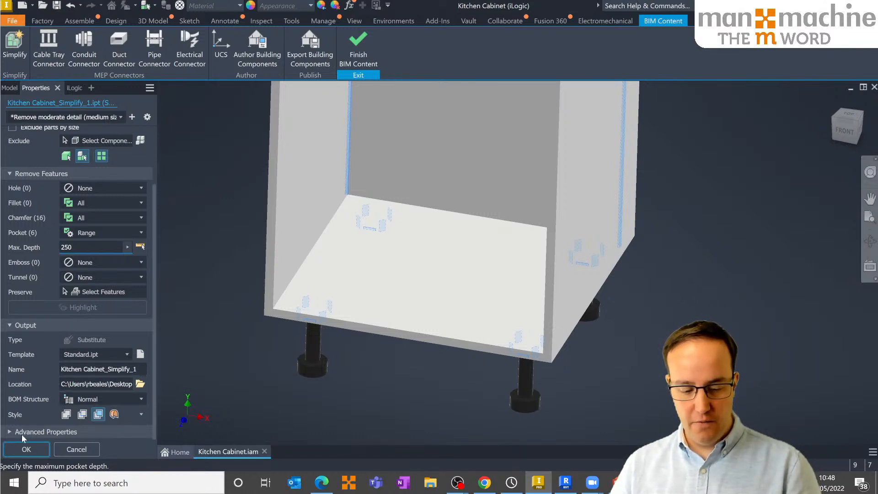
scroll(18, 437, up, 3)
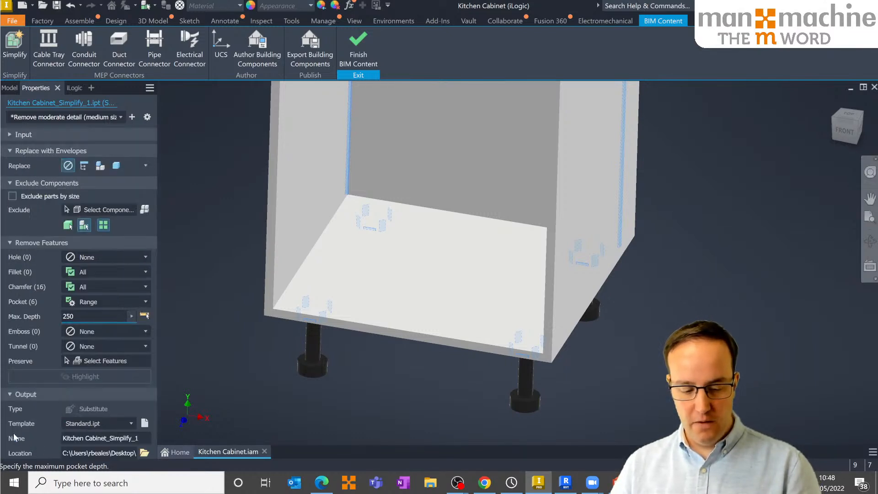
click(120, 424)
click(121, 424)
scroll(147, 346, down, 1)
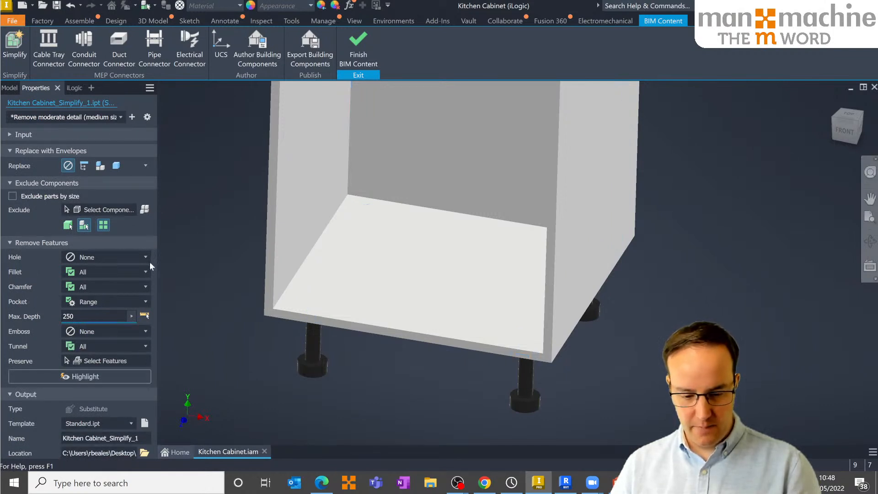
Review the advanced output properties and complete the Simplify operation to create the simplified cabinet
click(9, 243)
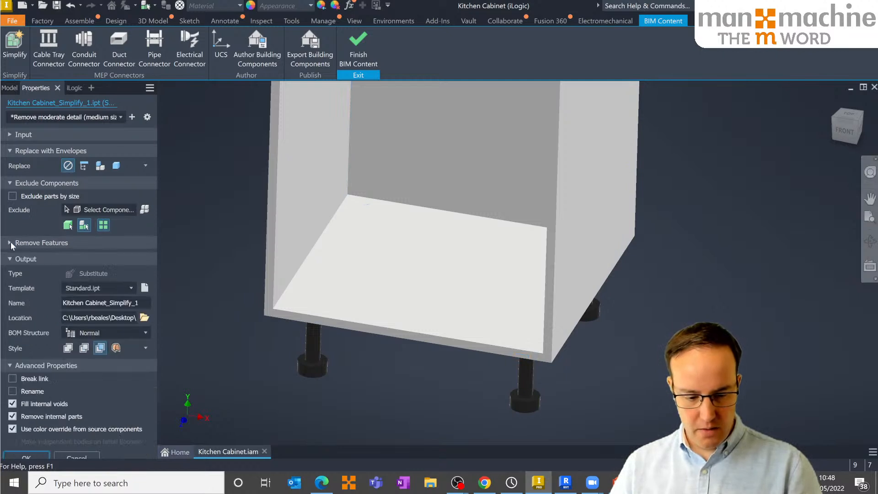
click(9, 183)
click(10, 151)
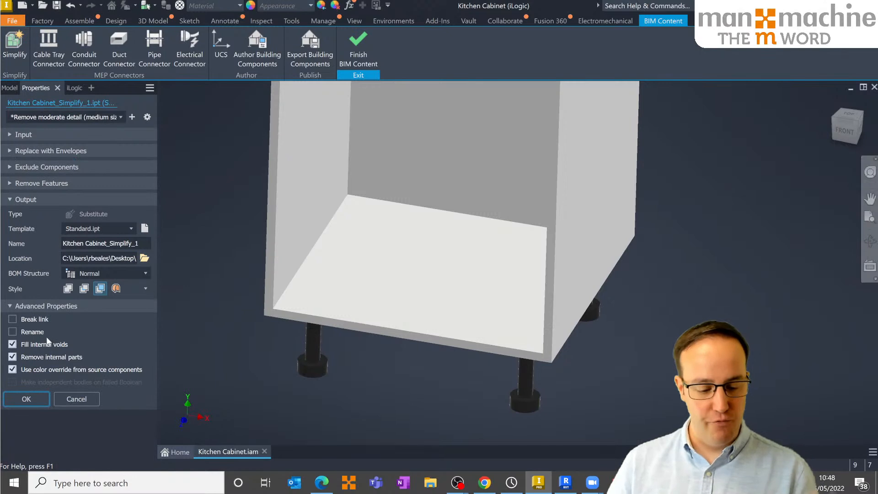
click(16, 306)
click(26, 324)
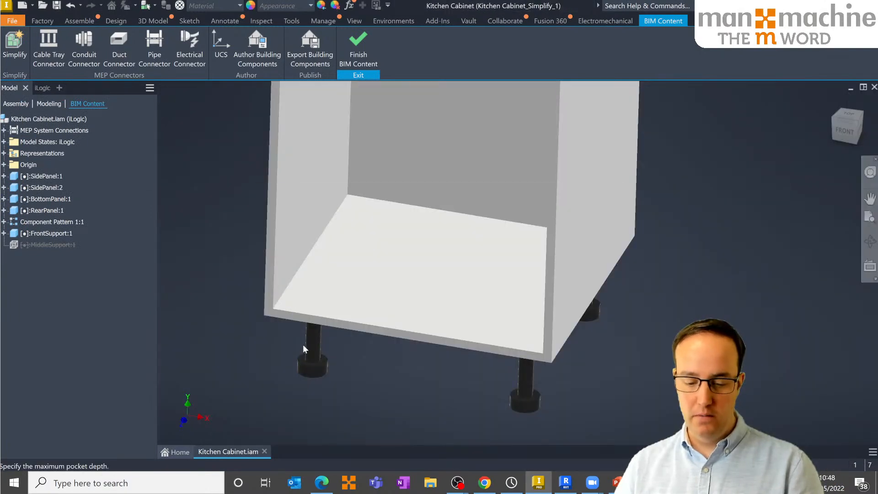
Inspect the simplified cabinet's legs, underside and front, and return it to the home view
scroll(320, 275, up, 5)
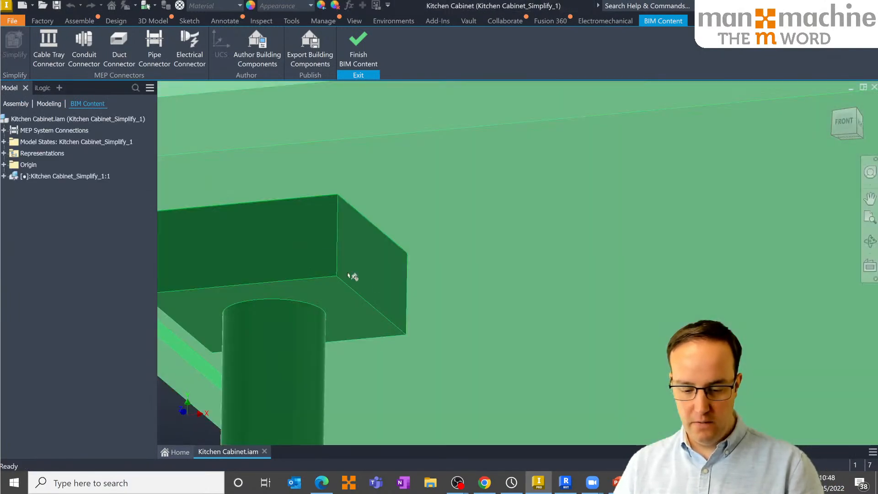
middle_drag(353, 256, 404, 274)
scroll(374, 298, up, 2)
scroll(374, 297, down, 7)
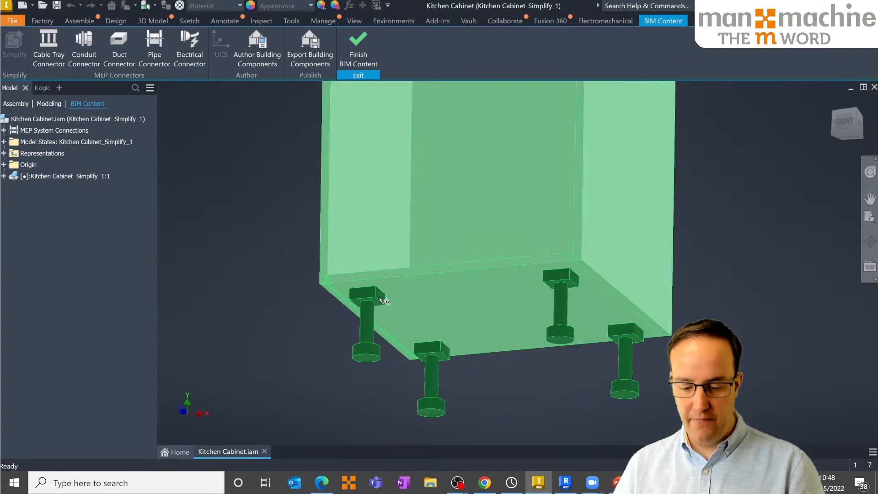
shift+middle_drag(383, 300, 378, 333)
scroll(419, 322, down, 2)
scroll(404, 349, up, 3)
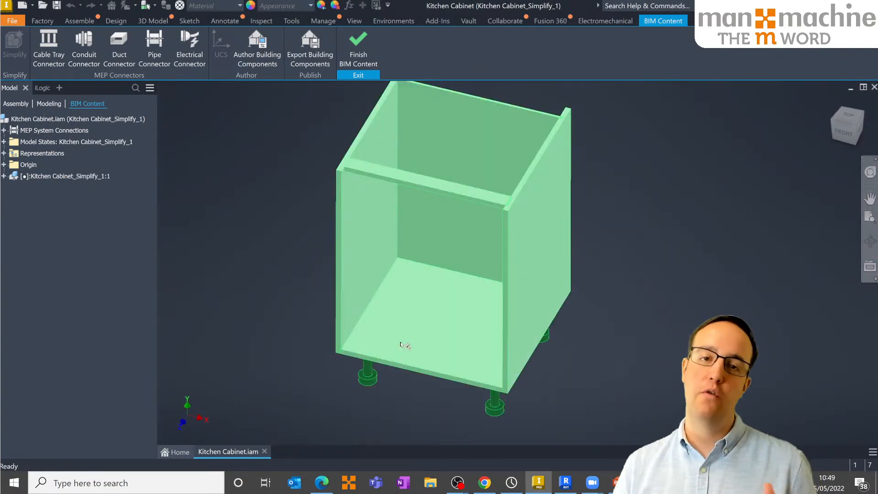
middle_drag(424, 183, 421, 213)
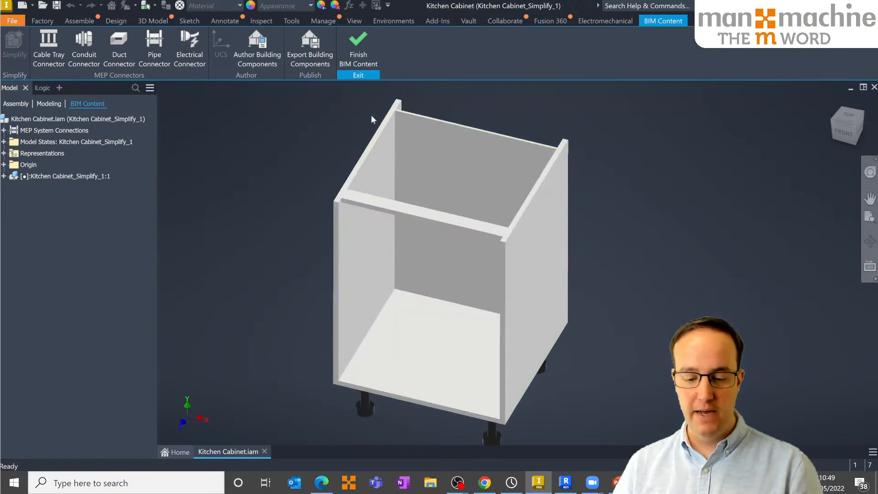
middle_drag(281, 177, 272, 161)
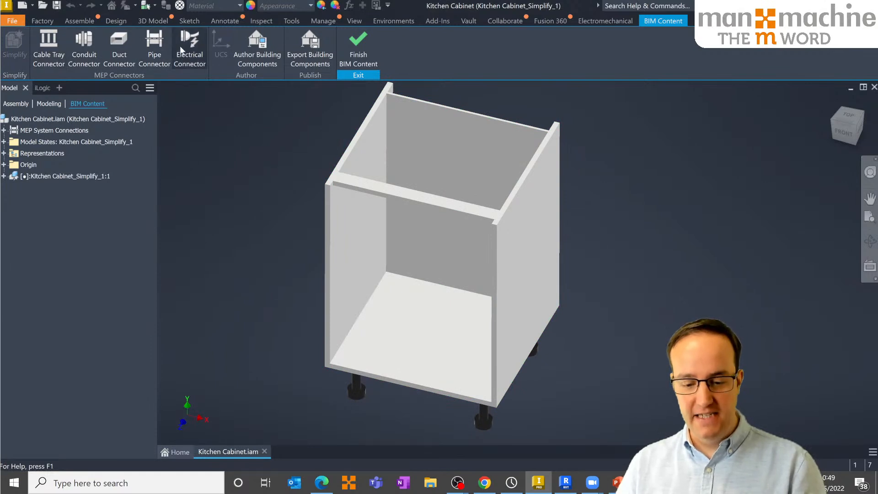
key(F6)
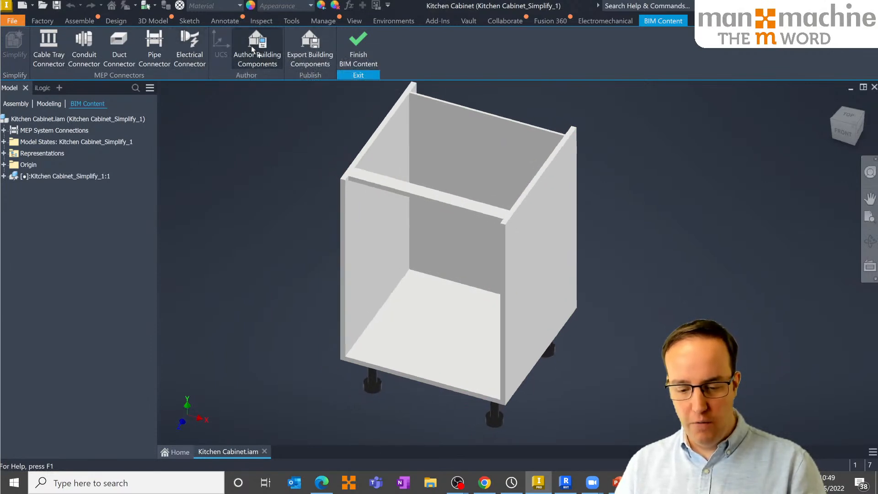
Start authoring the building component and classify it as OmniClass 23.40.35.11.11 Cabinets by searching for "cabinet"
click(253, 46)
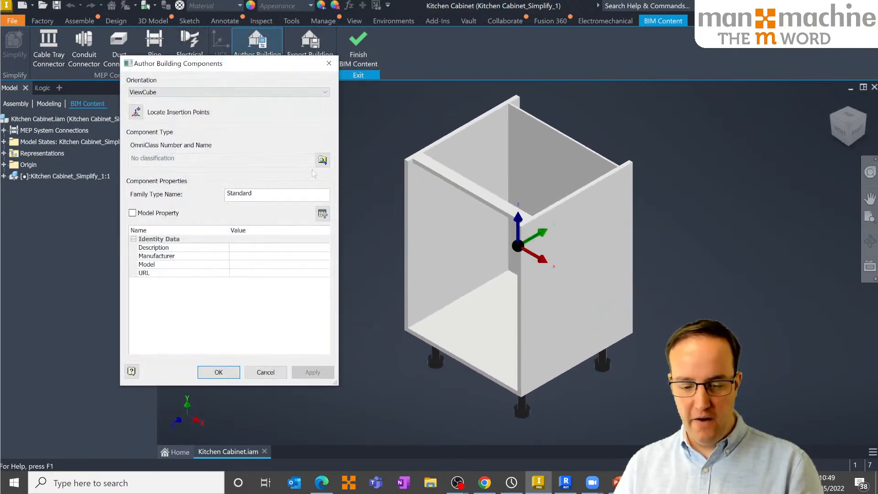
click(323, 160)
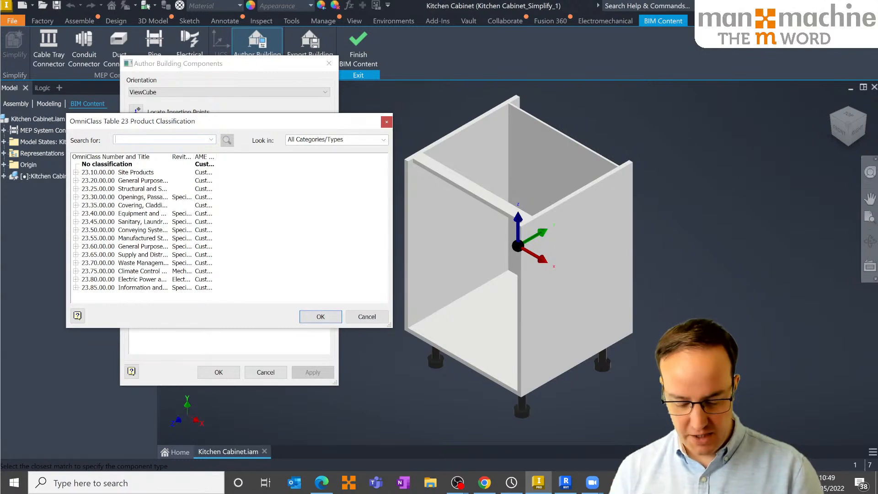
text(cabinet)
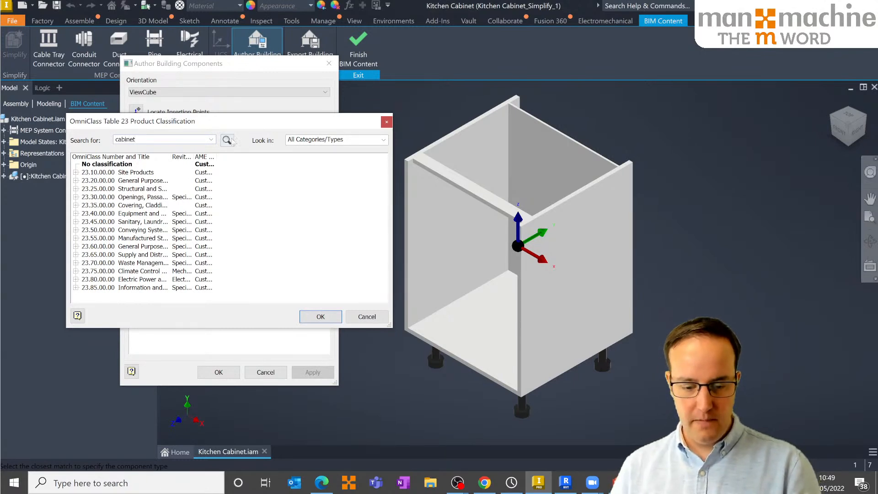
click(227, 140)
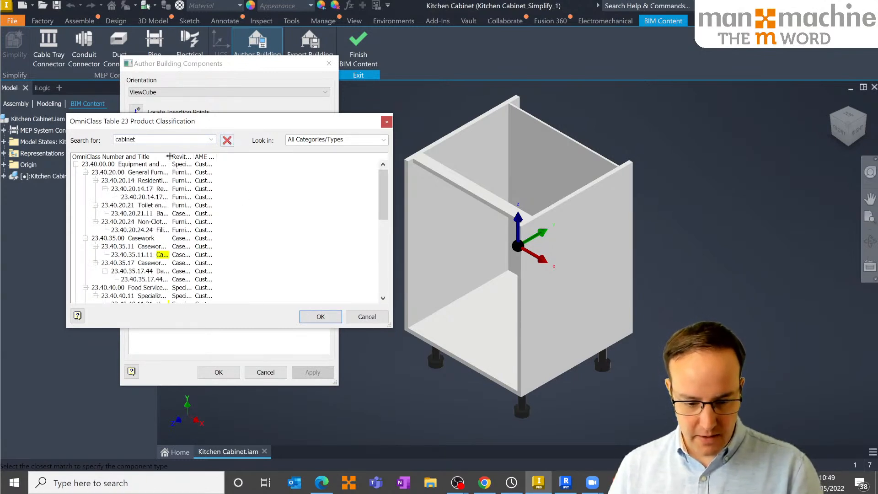
drag(170, 157, 224, 170)
click(168, 254)
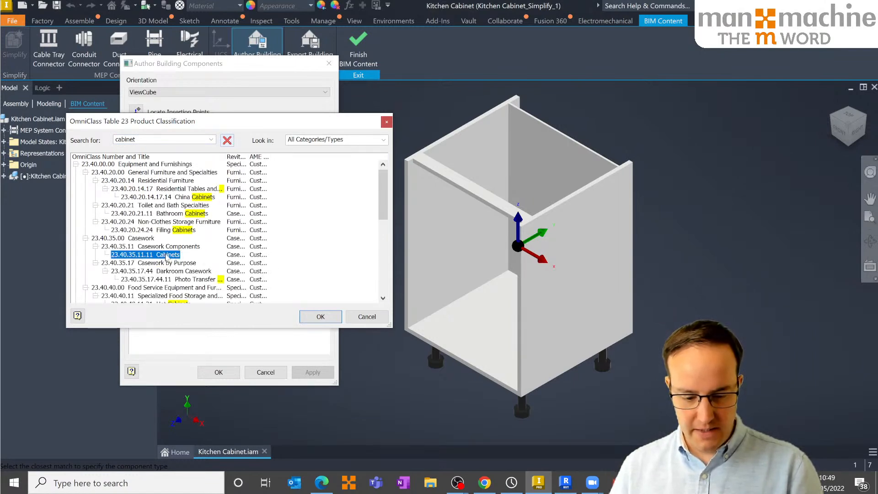
click(321, 317)
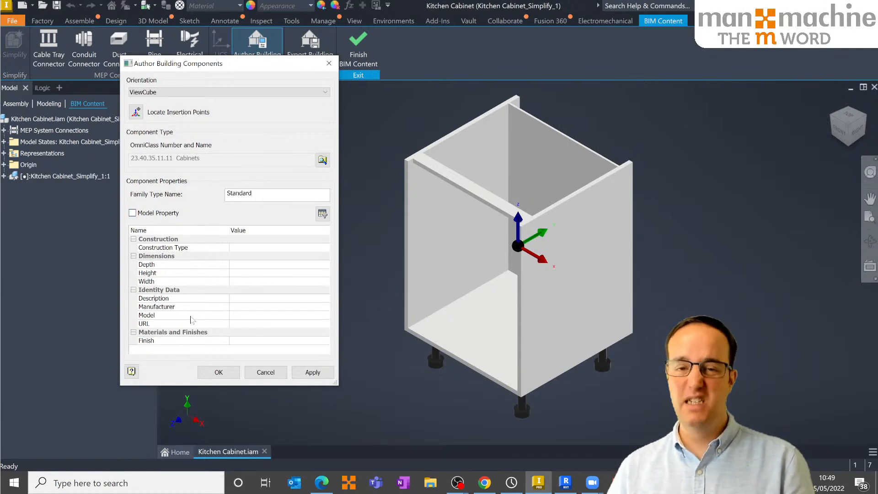
Set the component's description to "A 18mm wooden cabinet." and its manufacturer to "Rob's cabinets limited"
click(240, 299)
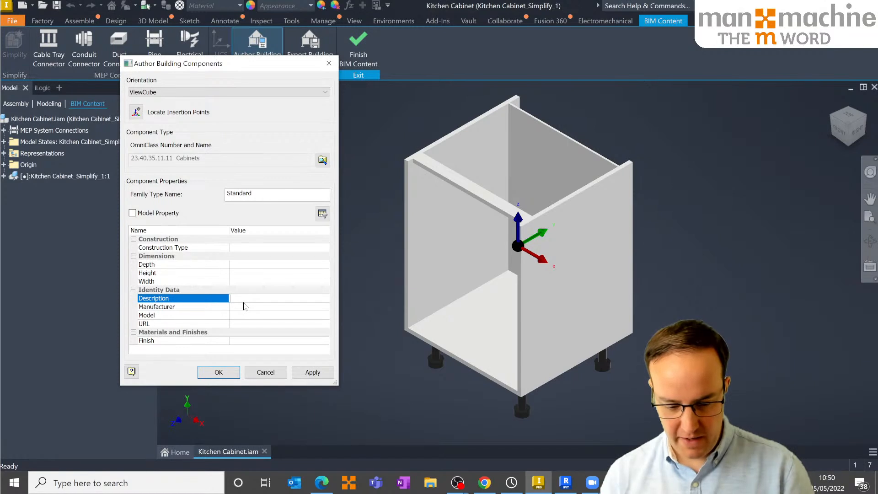
text(A 1)
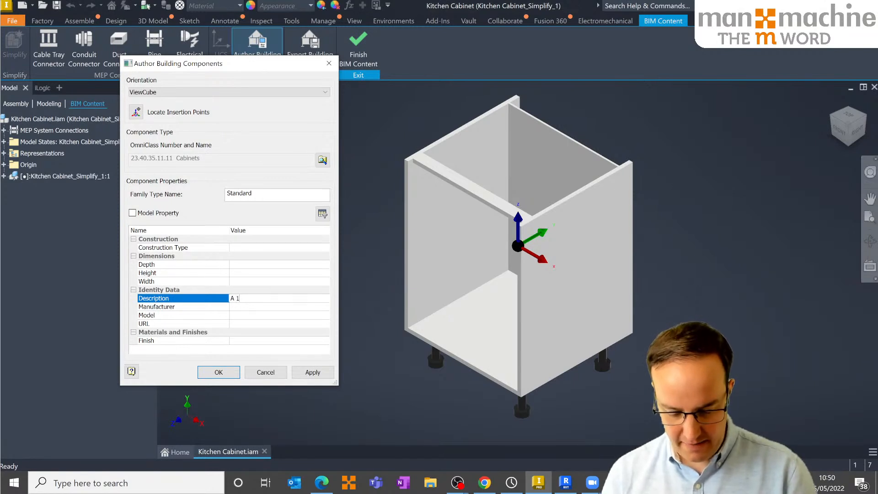
text(8mm)
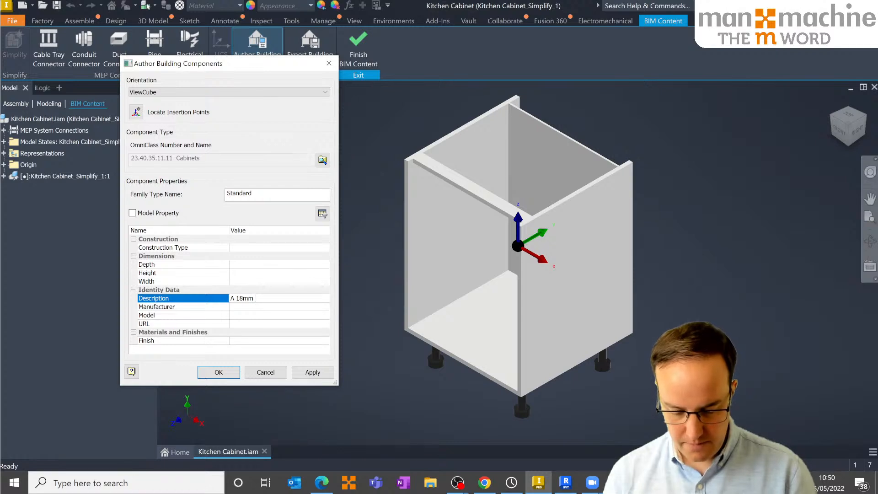
text( wooden cabinet)
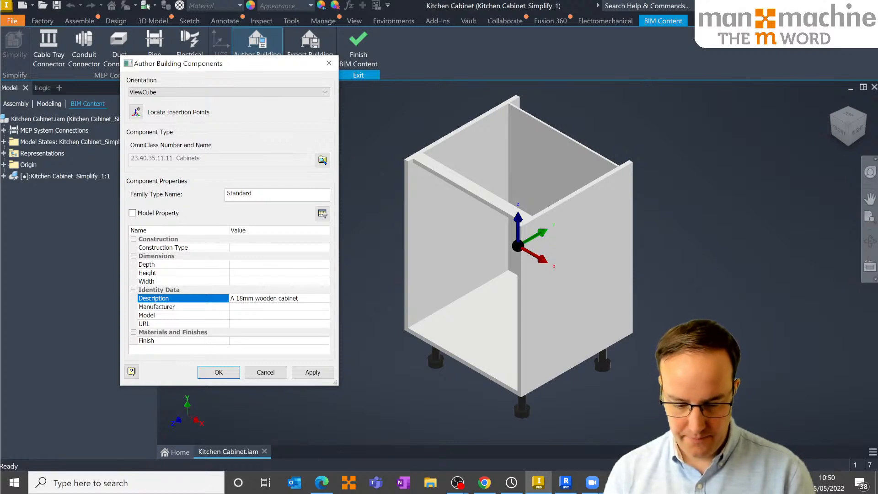
text(.)
click(248, 306)
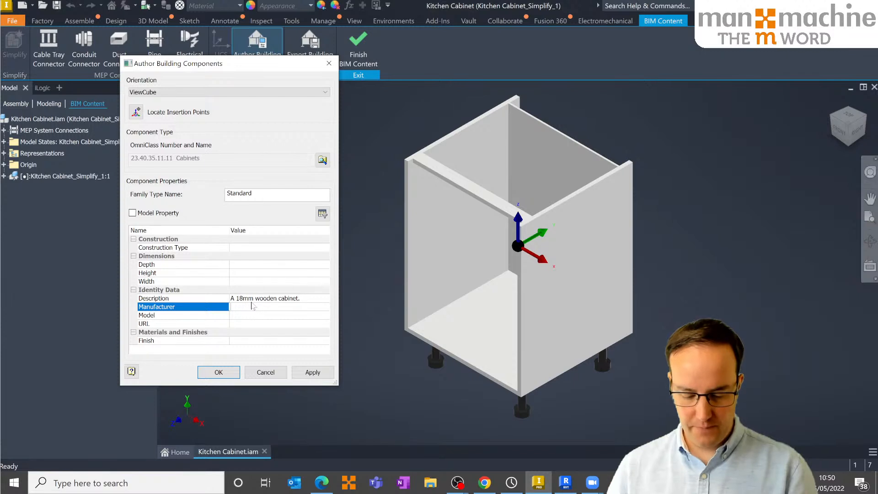
text(Rob')
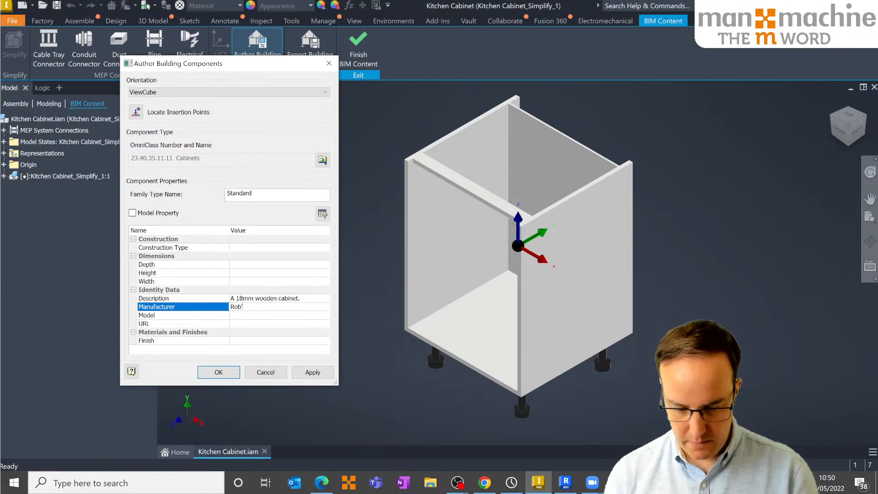
text(s cabinets limited)
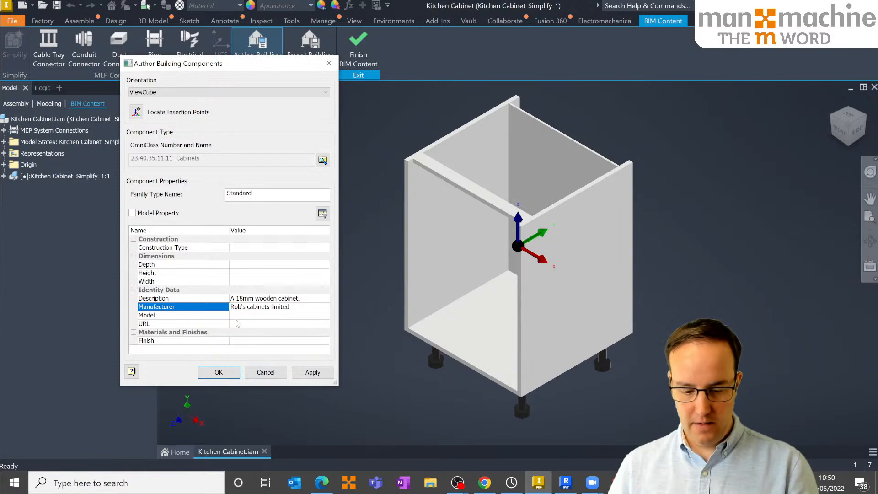
click(236, 324)
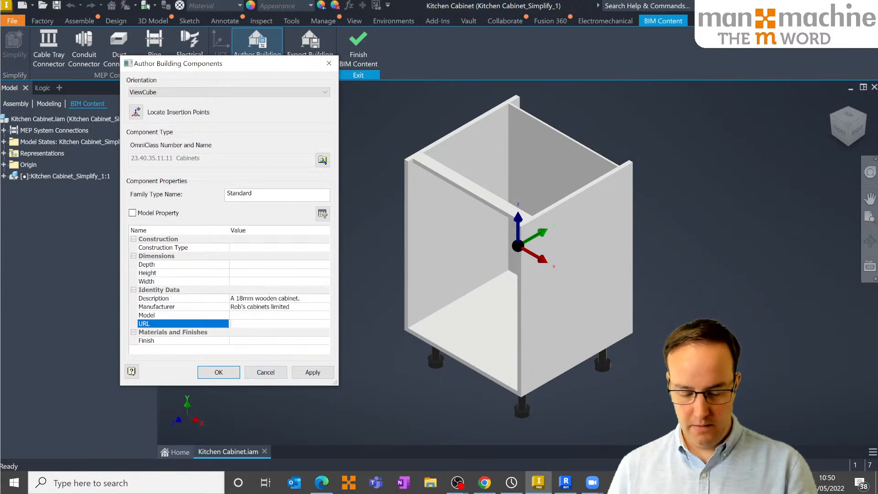
text(www.)
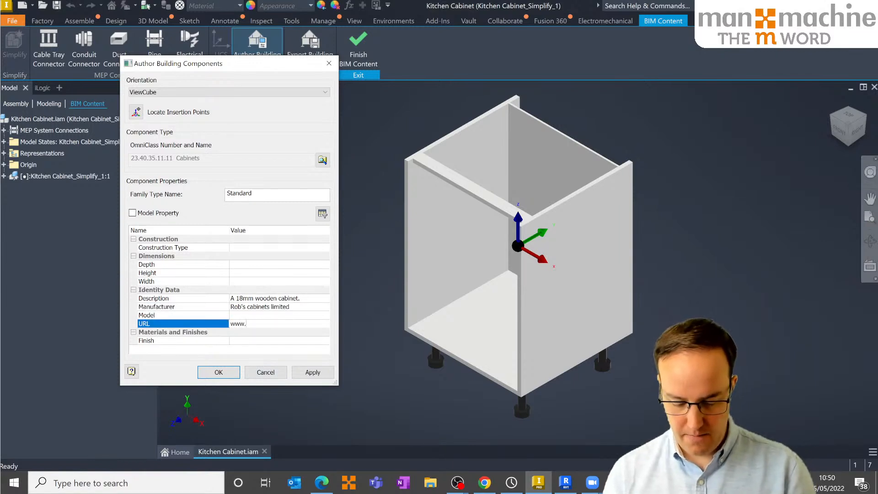
text(ineedcoff)
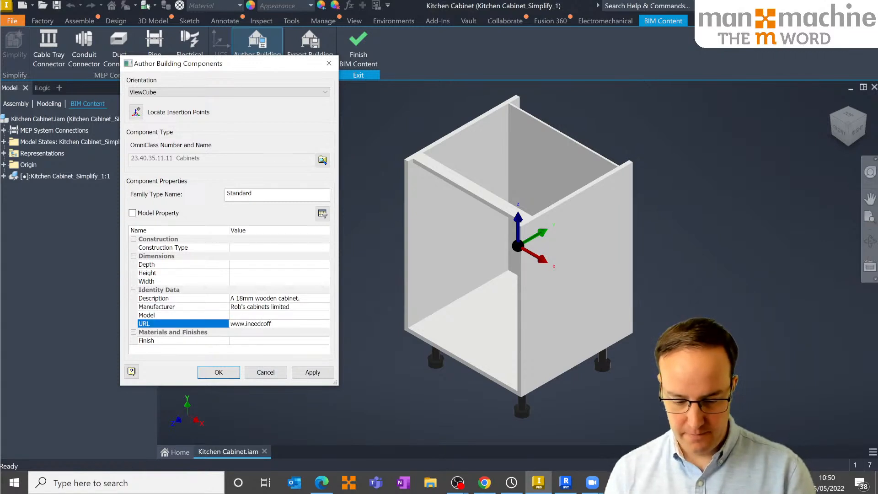
text(ee.com)
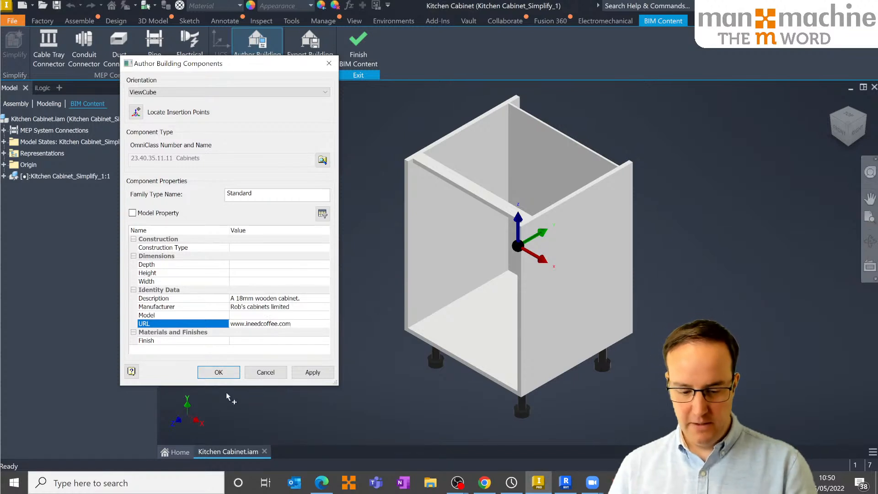
click(262, 341)
click(299, 372)
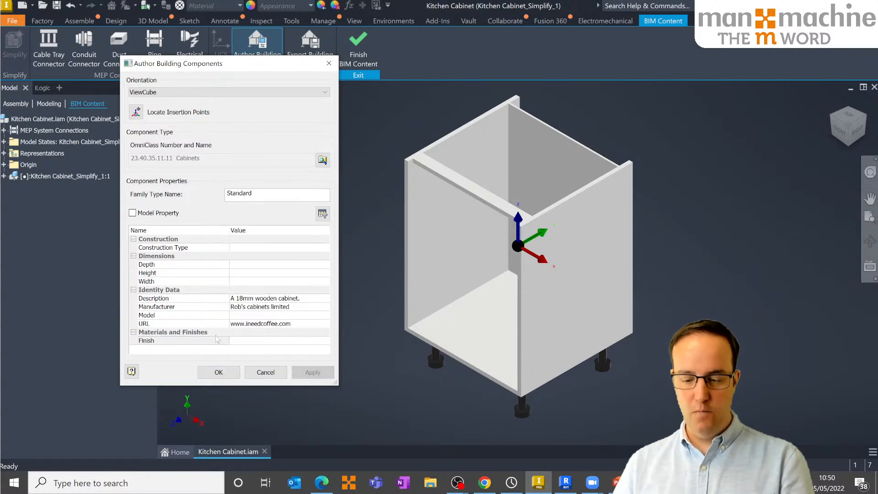
click(226, 372)
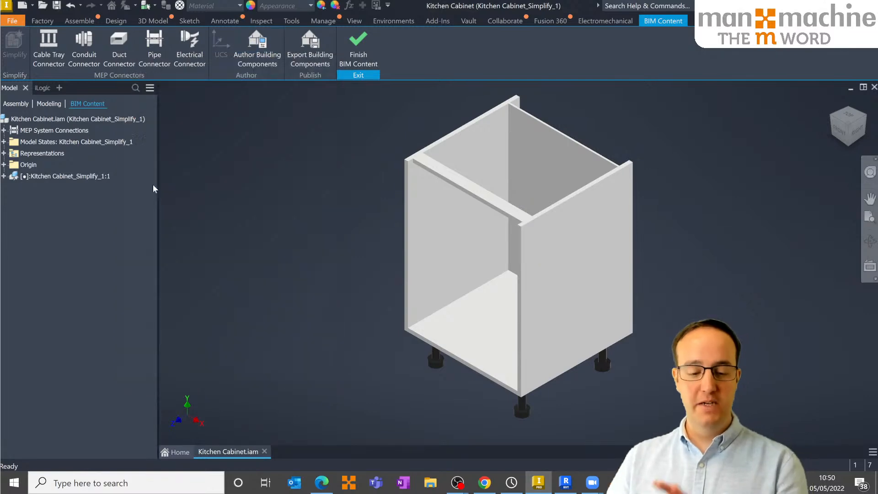
Check the custom iProperties of the Kitchen Cabinet assembly and close them
right_click(38, 119)
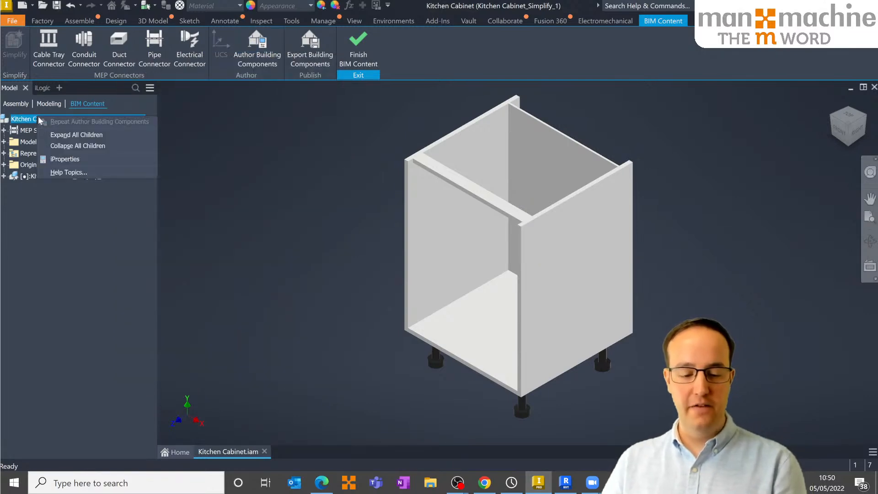
click(73, 159)
drag(623, 113, 600, 102)
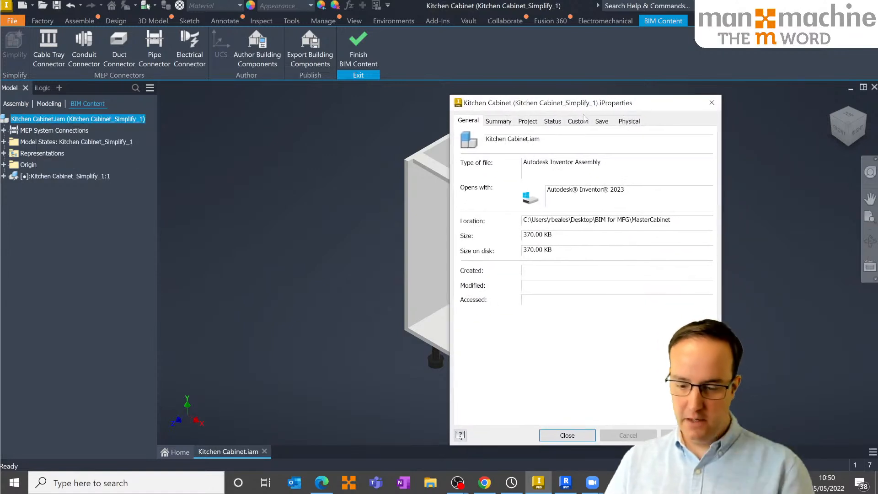
click(582, 120)
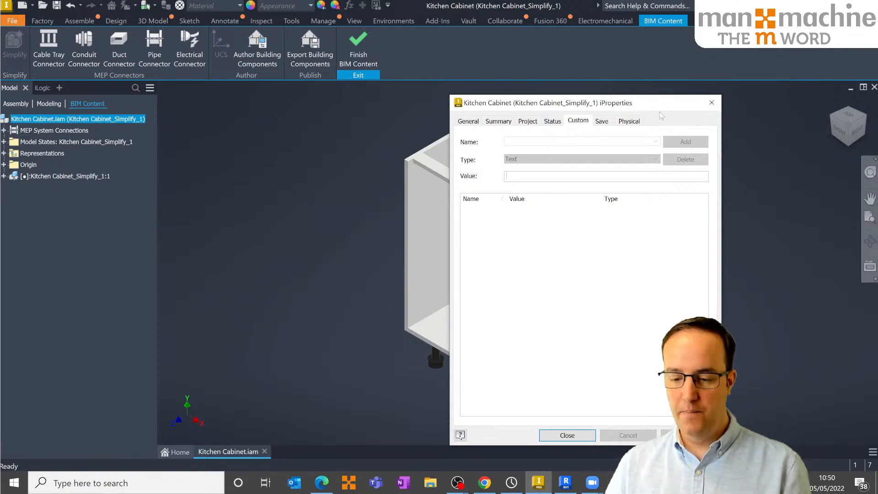
click(713, 102)
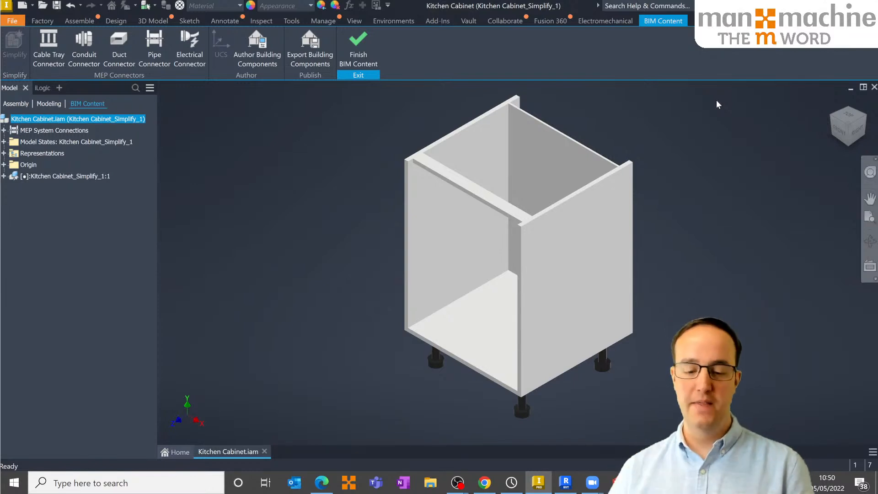
Export the building component to the Desktop as the Revit family file Kitchen Cabinet.rfa, skipping the translation report
click(317, 50)
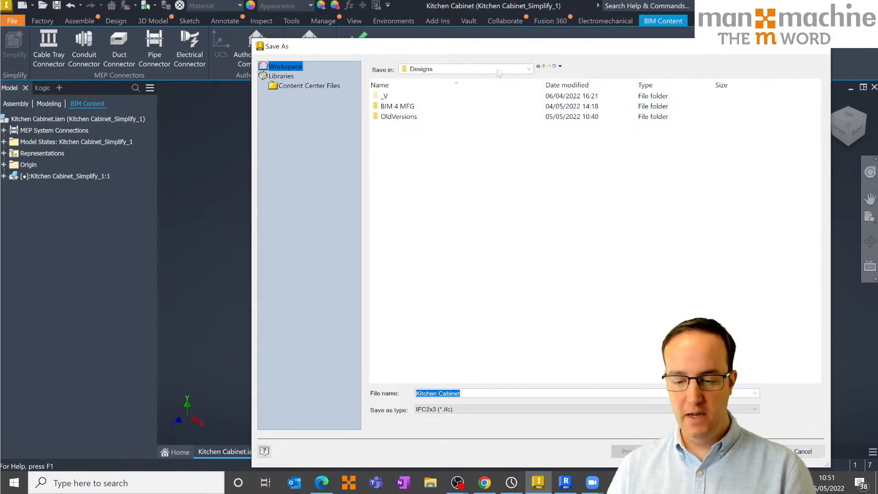
click(434, 69)
click(434, 91)
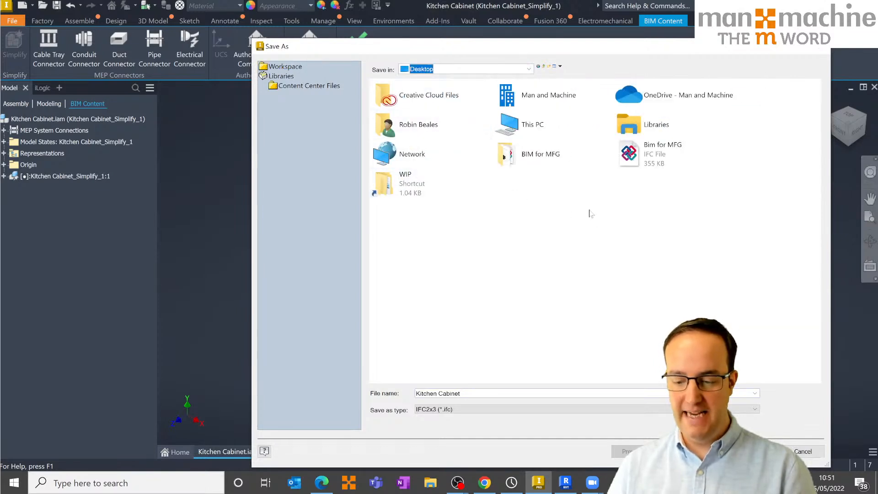
click(473, 408)
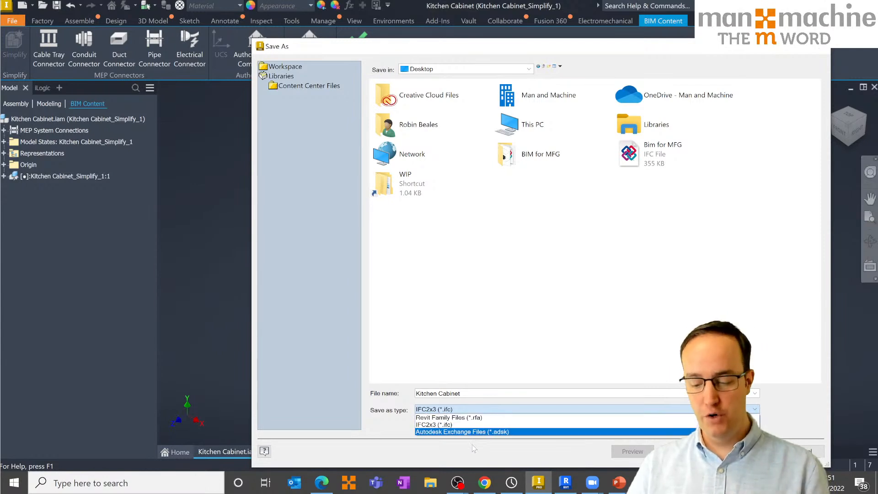
click(486, 420)
click(487, 394)
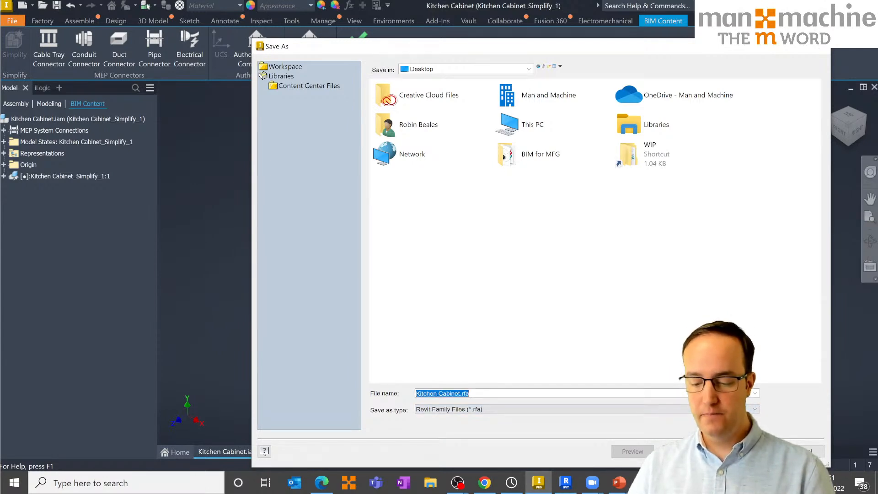
key(Return)
click(383, 252)
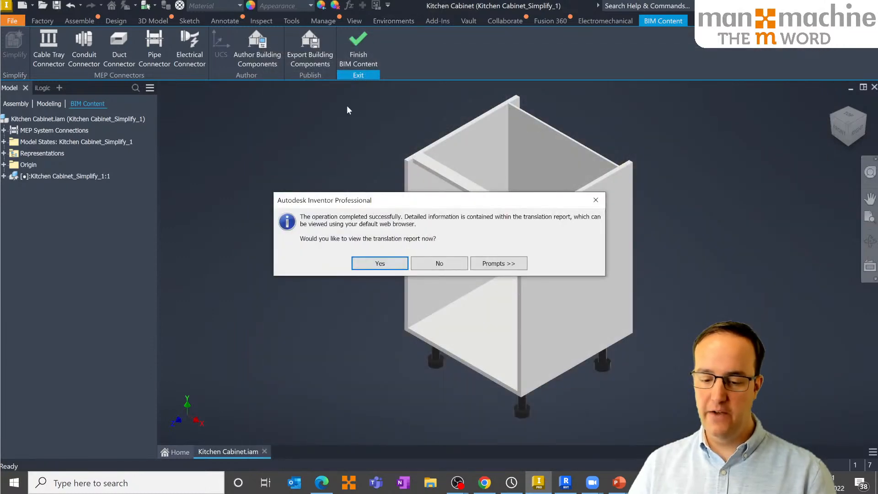
click(439, 264)
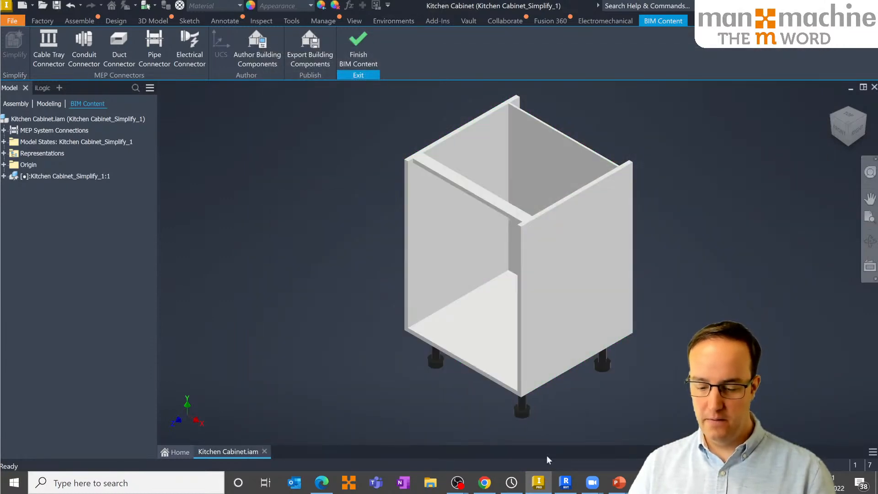
Switch to Revit and check the Desktop for the exported cabinet family, leaving without opening a file
click(566, 482)
click(38, 7)
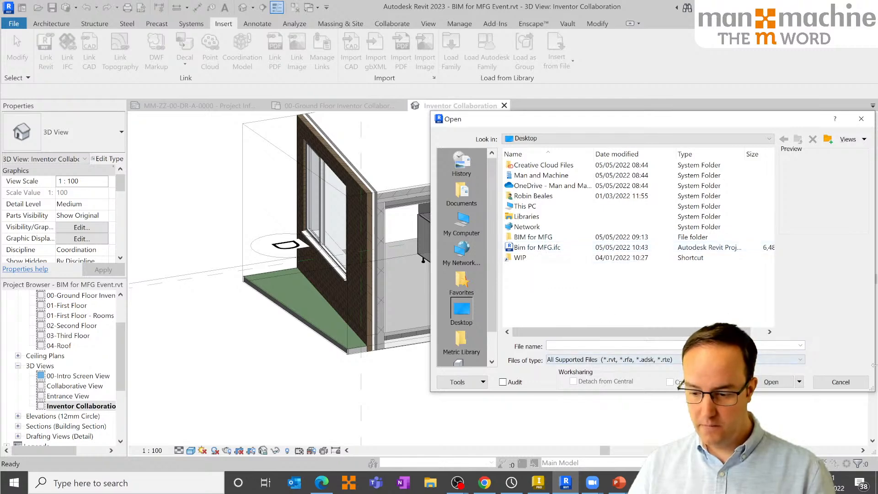
click(841, 382)
Close all open views of the BIM for MFG Event project and discard its unsaved changes
click(505, 105)
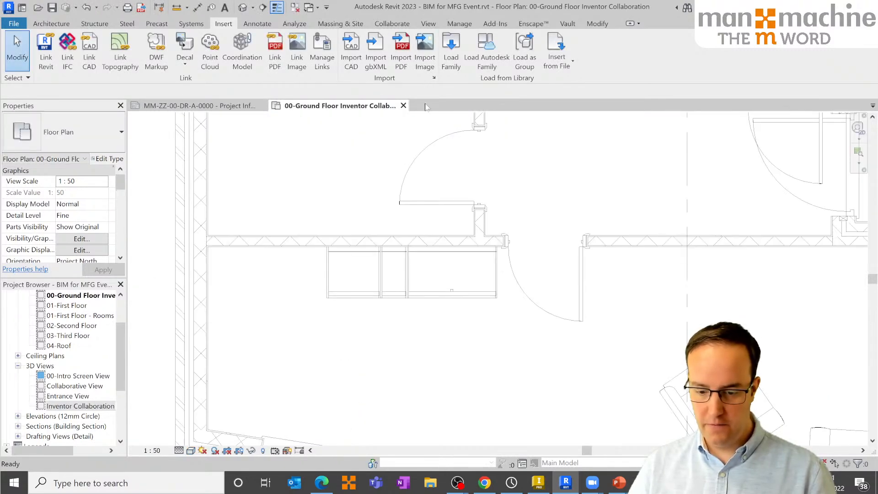
click(404, 106)
click(260, 105)
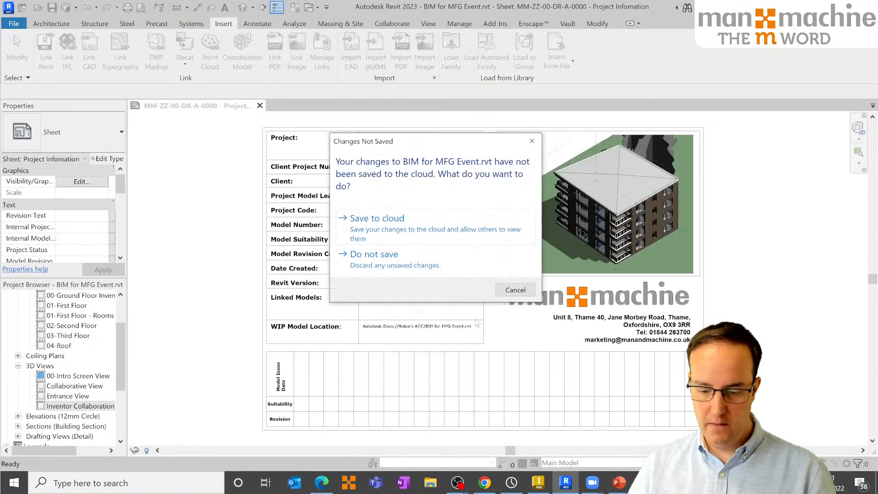
click(410, 259)
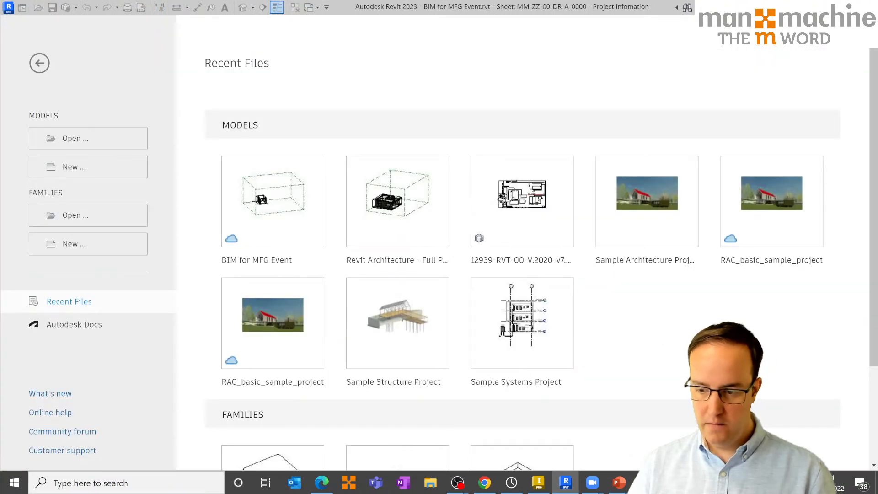
Look for the exported Kitchen Cabinet family file on the Windows desktop
key(alt+Tab)
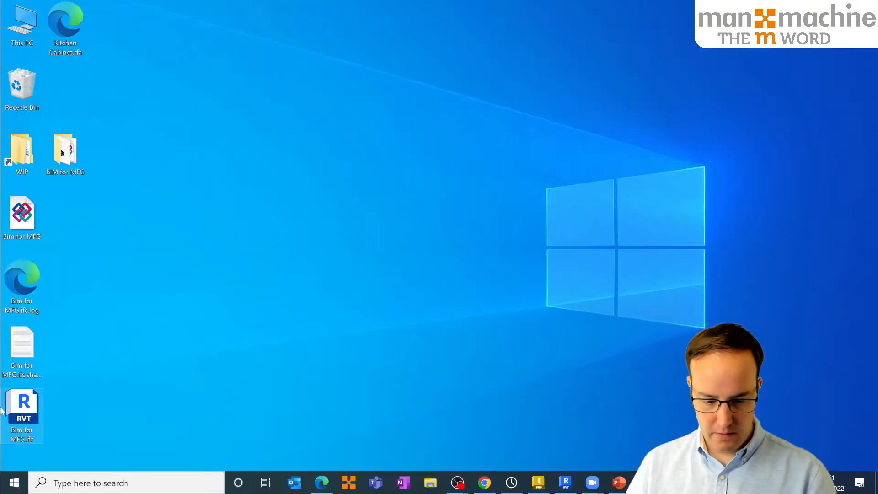
mouse_move(39, 415)
mouse_down()
mouse_move(84, 320)
mouse_move(38, 407)
mouse_up()
click(264, 377)
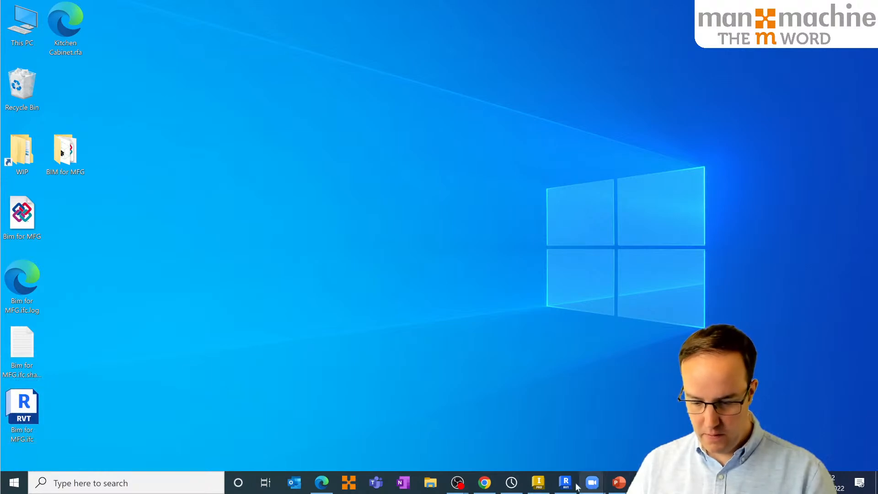
From Inventor, export the building component to the Desktop as Revit family PICK ME, skip the translation report and check the desktop for the file
click(539, 483)
click(319, 50)
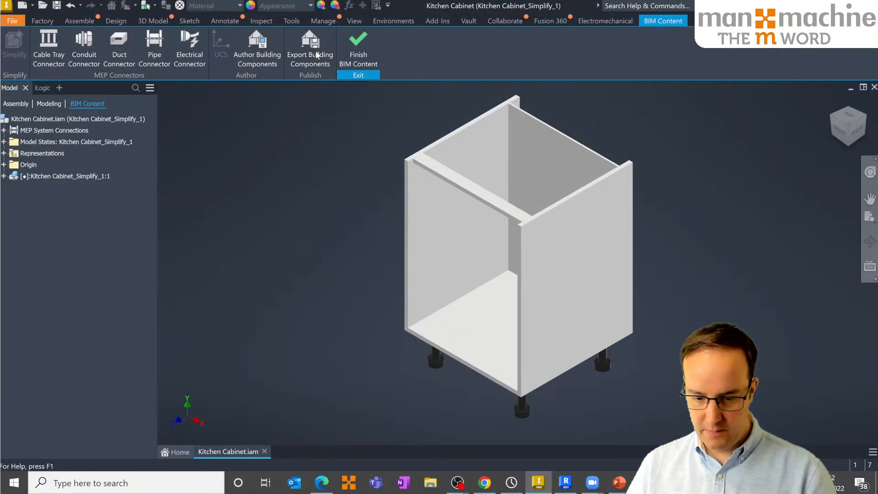
click(427, 68)
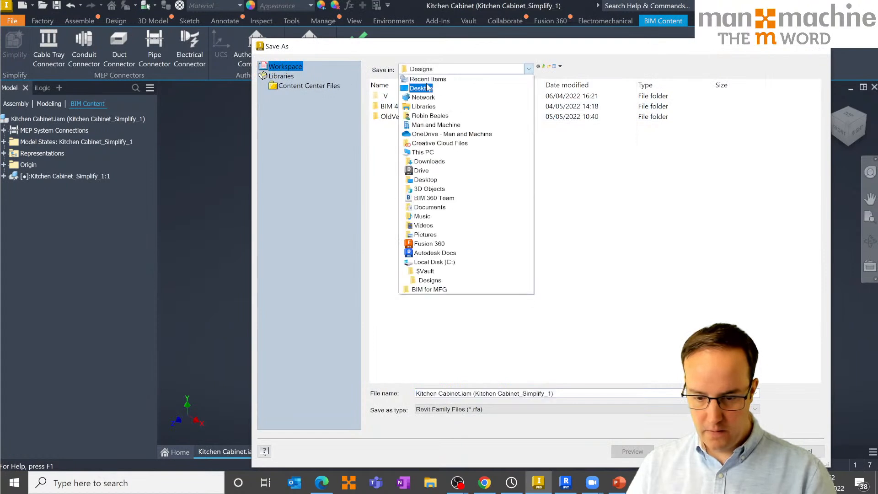
click(419, 87)
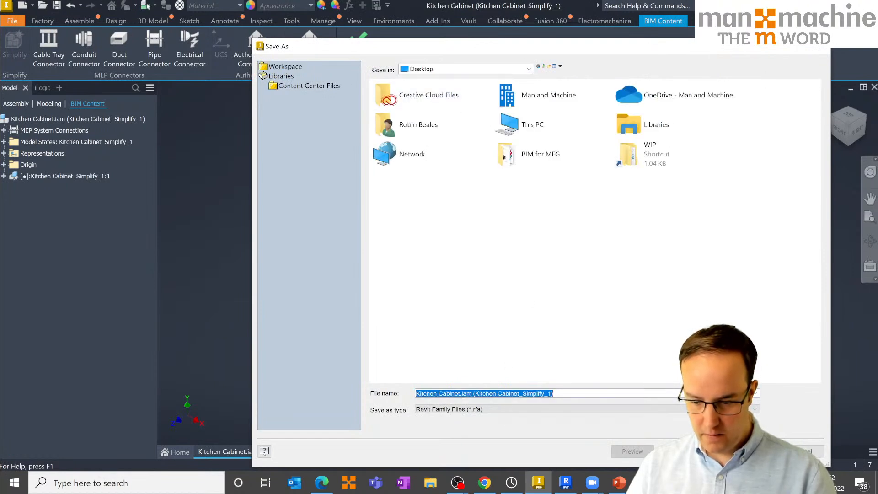
text(PICK ME)
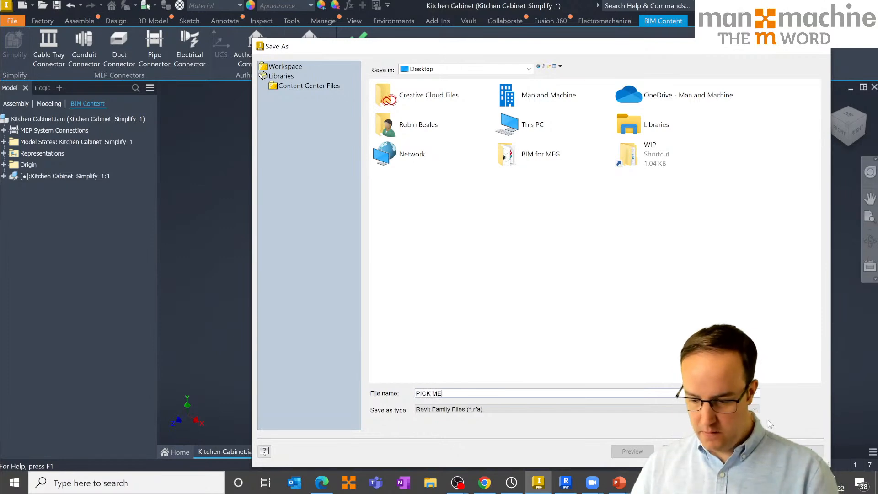
key(Return)
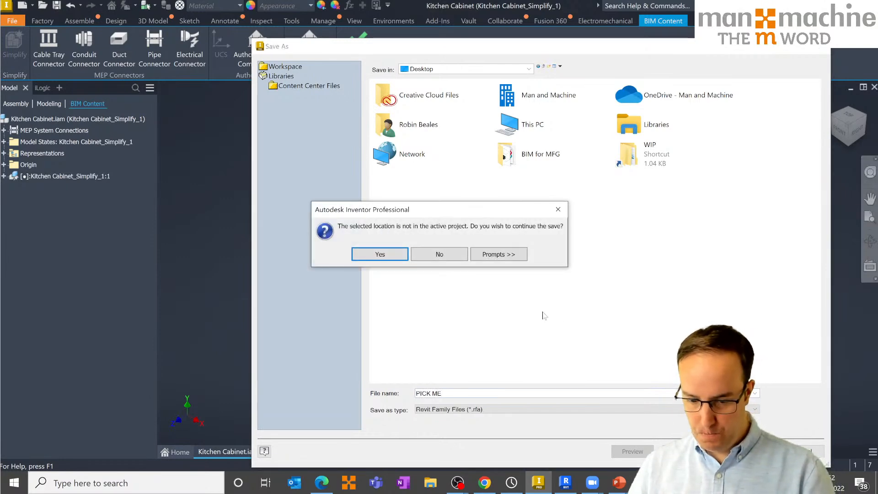
click(386, 256)
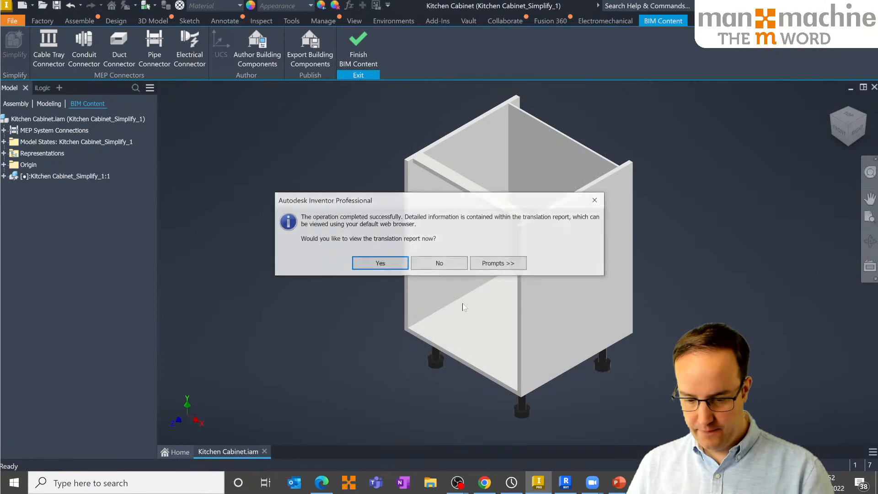
click(438, 266)
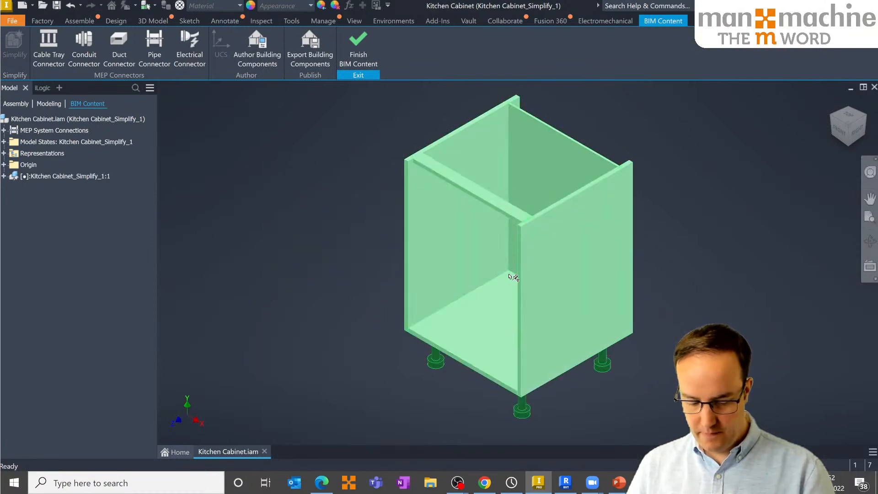
key(super+d)
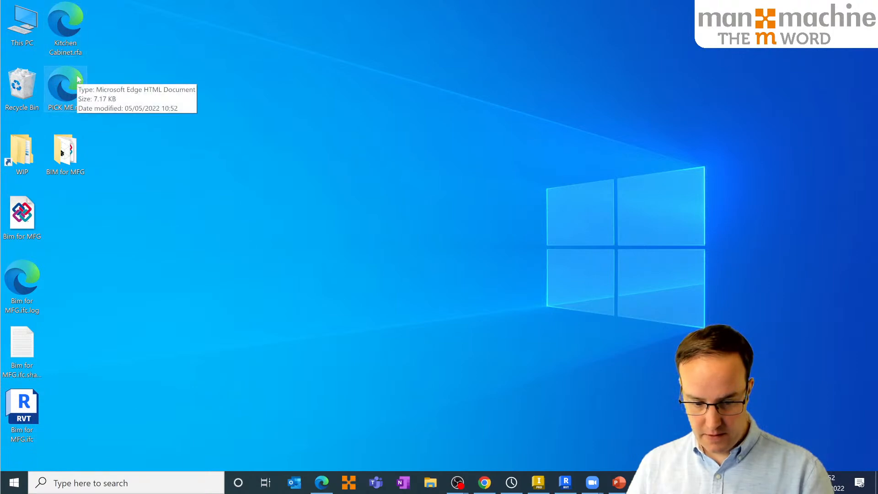
key(alt+Tab)
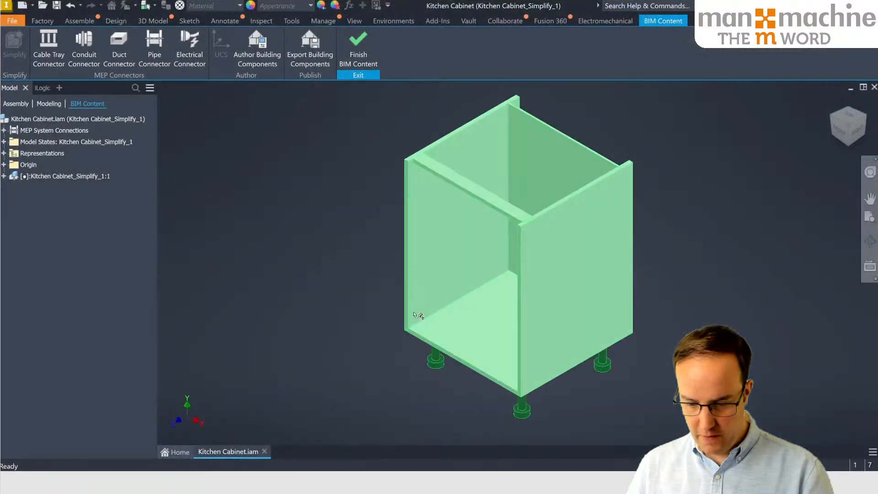
Export the building component to the Designs folder as an Autodesk Exchange file (*.adsk), skipping the translation report
middle_drag(347, 201, 282, 201)
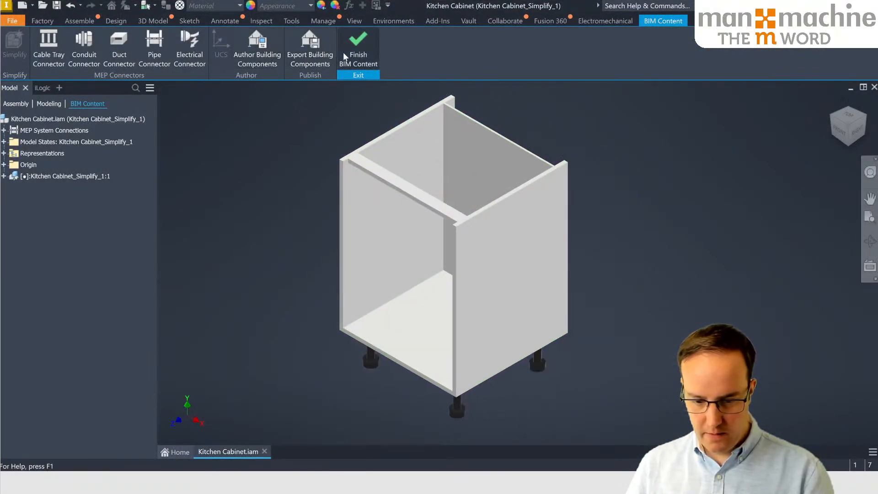
shift+middle_drag(411, 235, 407, 236)
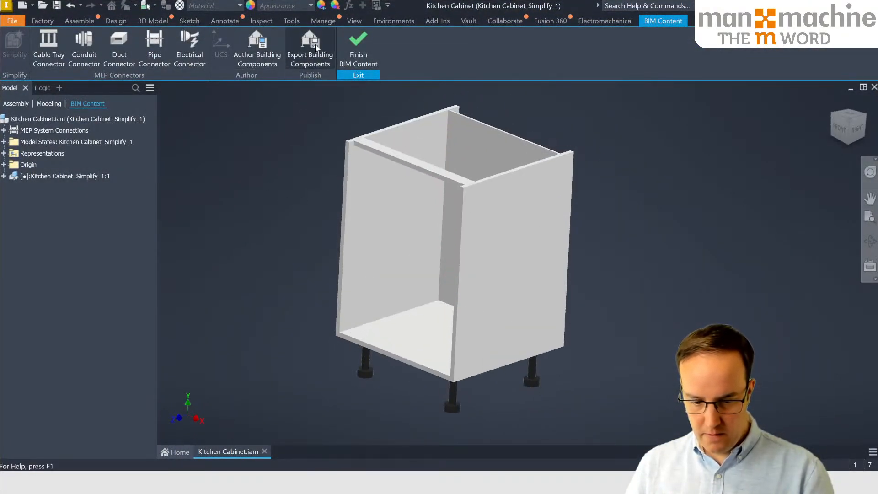
click(313, 51)
click(508, 408)
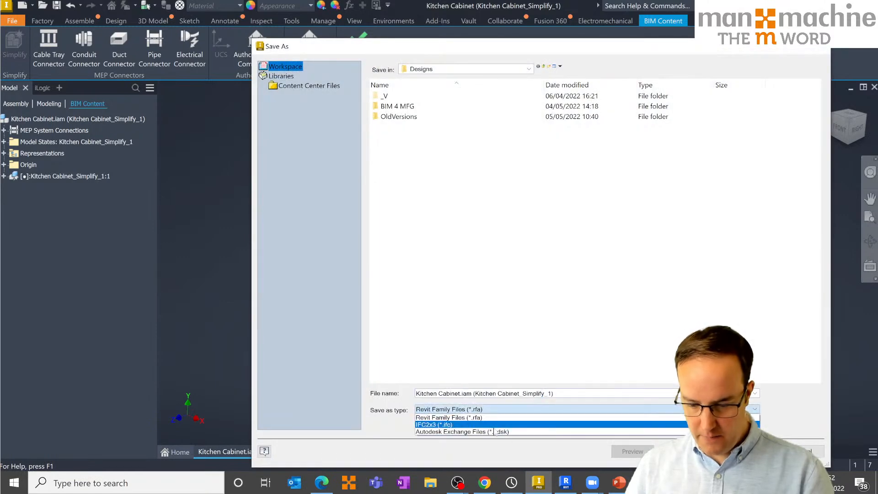
click(493, 435)
key(Return)
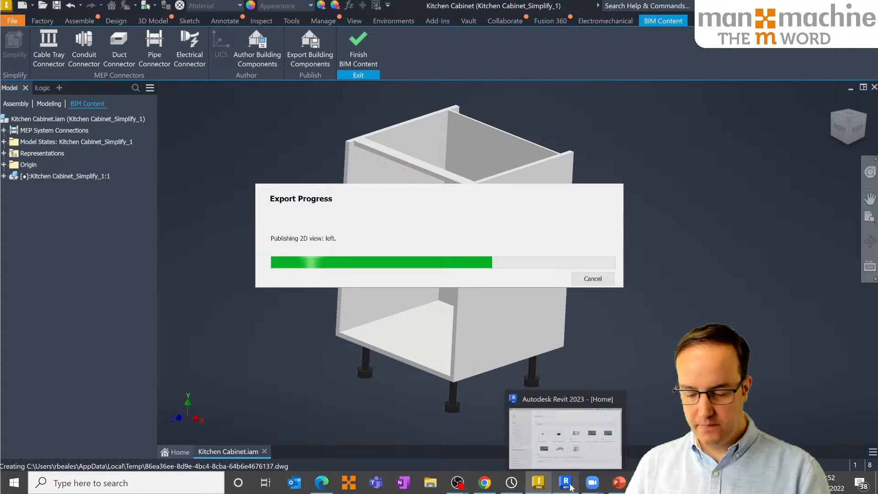
click(446, 263)
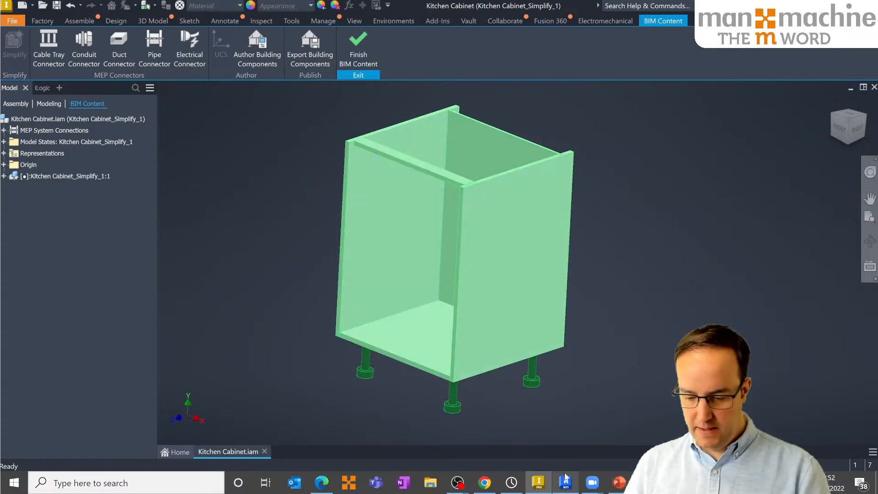
Switch to Revit and create a new project model
click(566, 482)
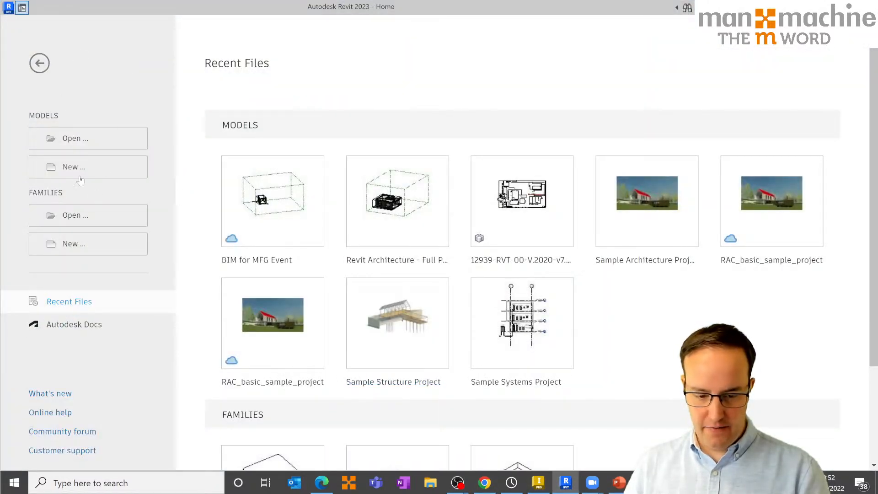
click(80, 171)
click(410, 280)
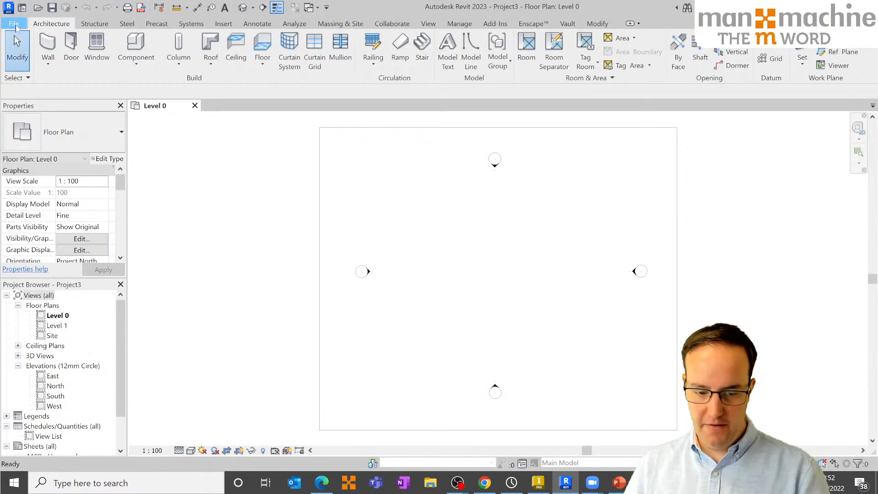
click(15, 24)
click(374, 228)
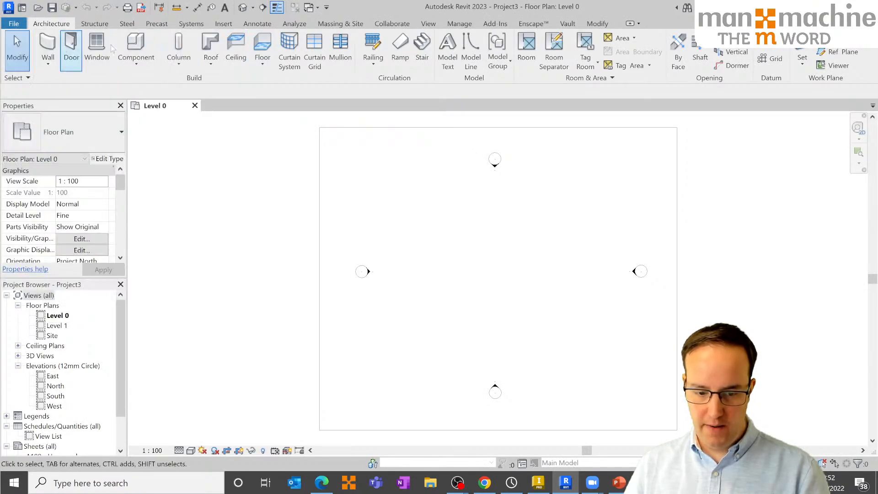
Load the Kitchen Cabinet ADSK file from the Designs folder under $Vault on the C: drive as a component family
click(136, 46)
click(496, 50)
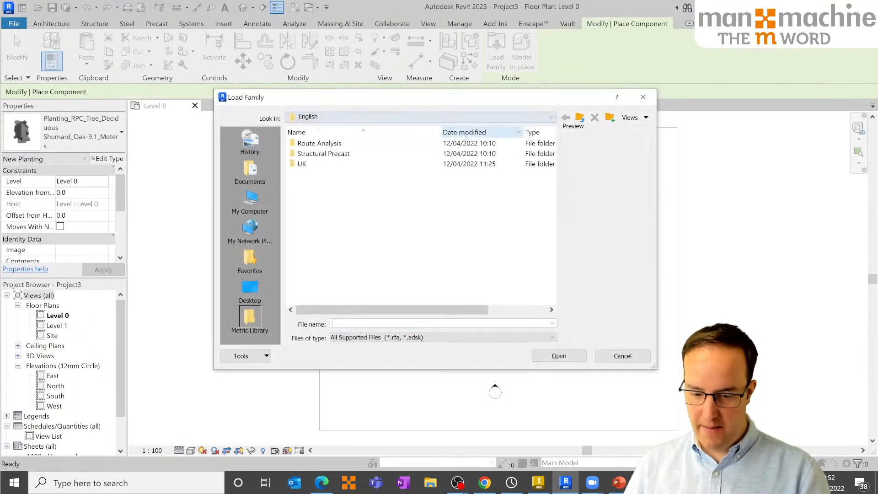
click(336, 118)
click(334, 145)
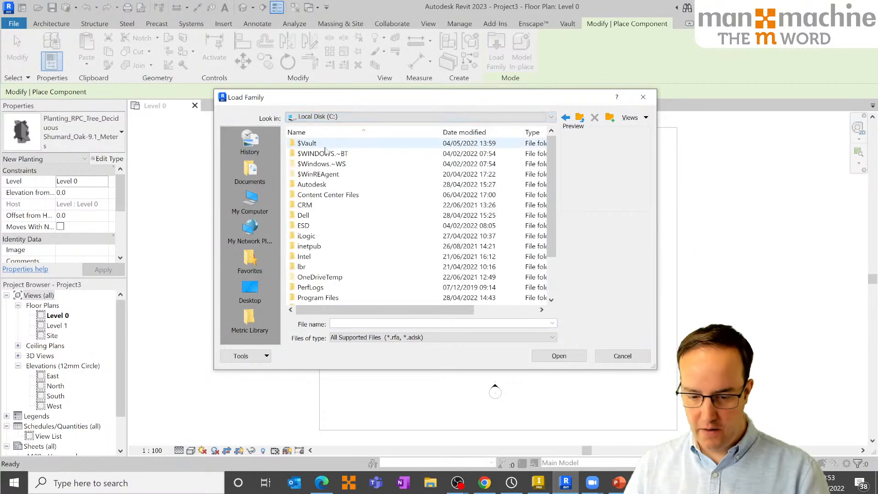
double_click(325, 144)
double_click(328, 165)
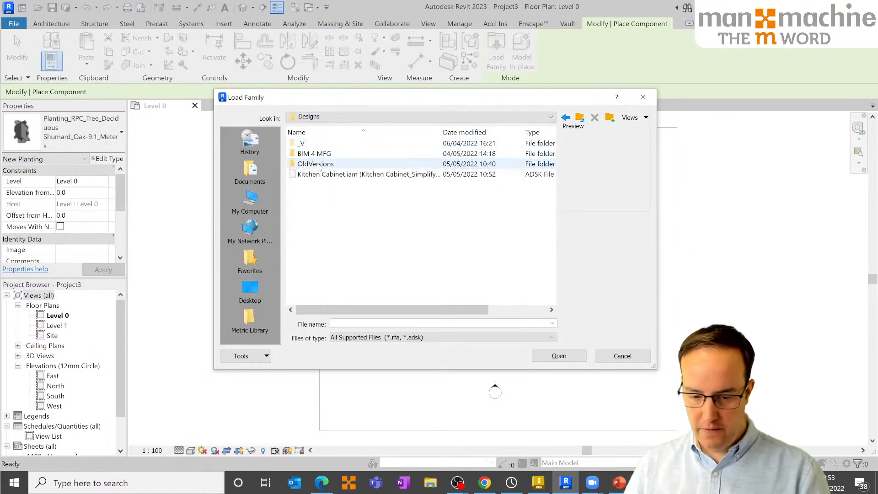
click(359, 175)
click(563, 355)
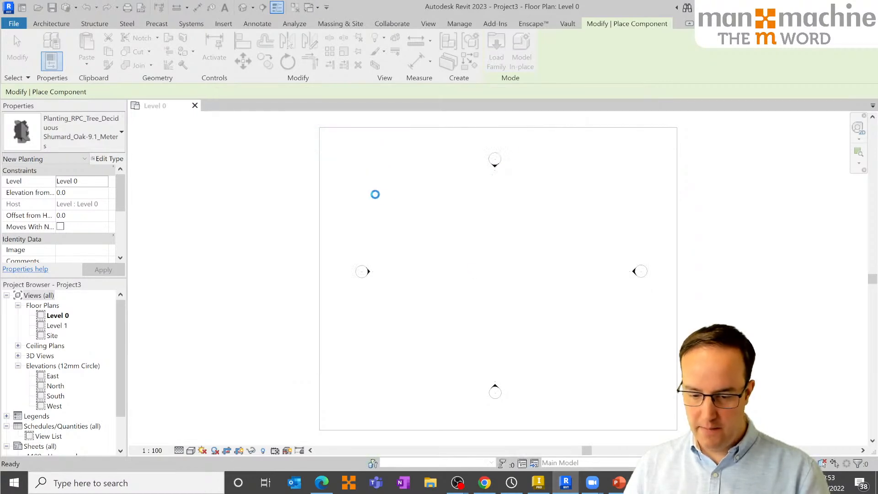
Place four Kitchen Cabinet instances in different orientations on the Level 0 floor plan and end the placement
scroll(478, 263, up, 7)
click(479, 262)
key(space)
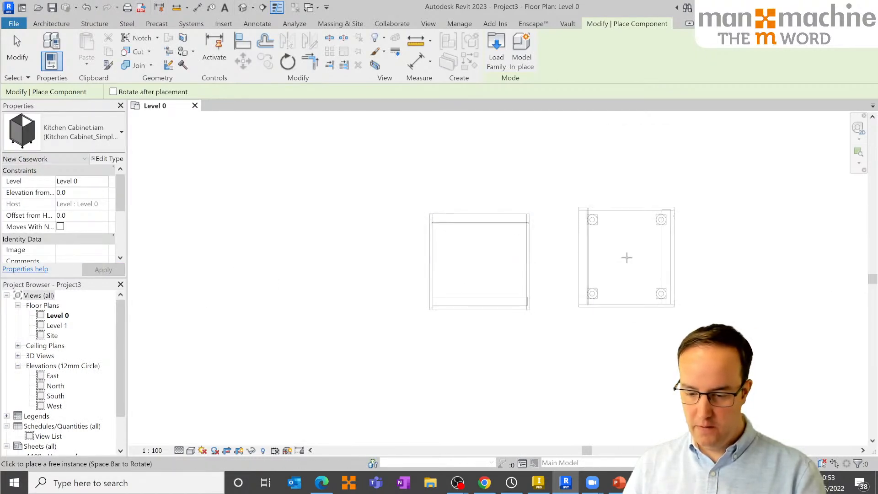
click(638, 259)
click(604, 398)
click(361, 383)
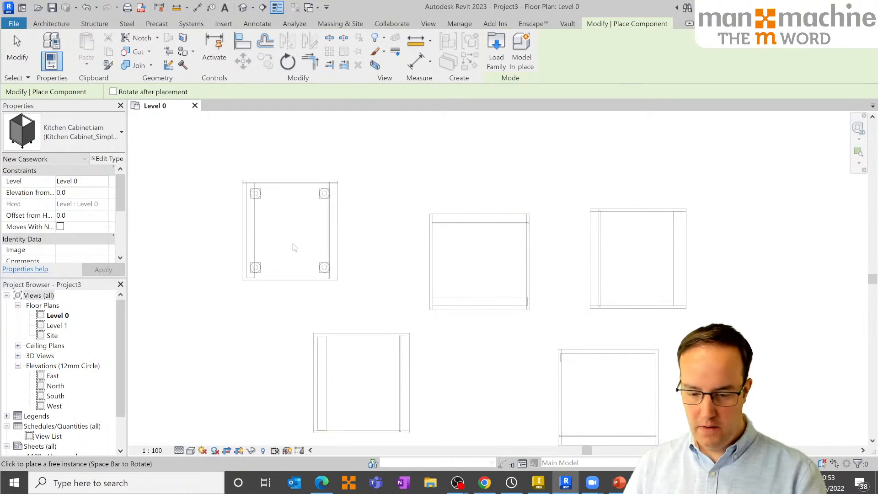
key(Escape)
key(Escape)
Select all four placed cabinets and isolate them in a 3D view with a selection box
scroll(295, 247, down, 3)
drag(245, 186, 592, 461)
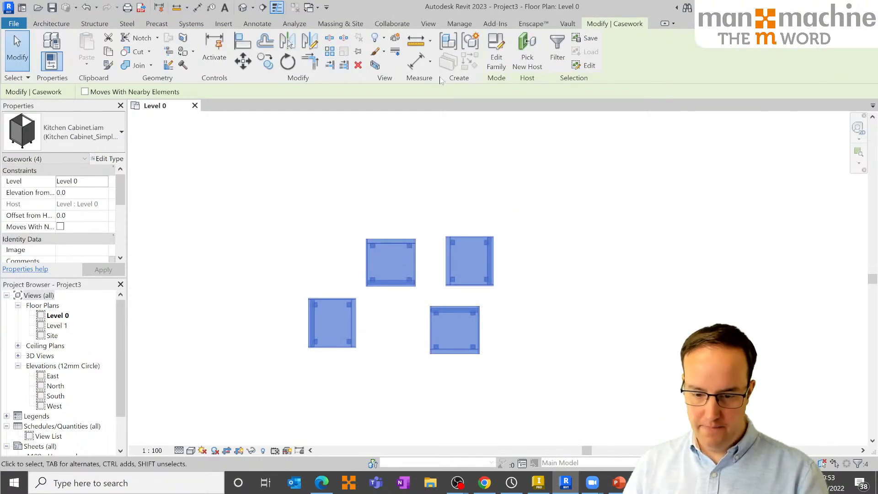
click(381, 66)
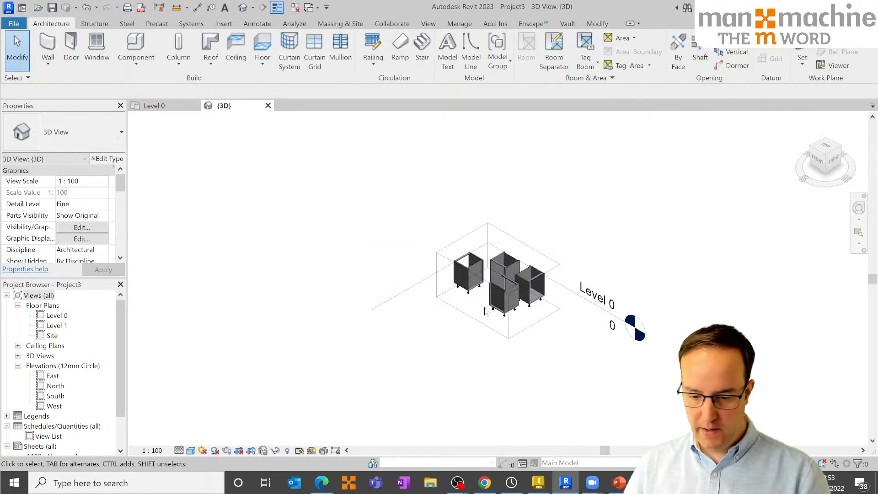
Select one placed cabinet and review the manufacturer, URL and description in its type properties, closing them without changes
scroll(474, 276, up, 6)
click(474, 228)
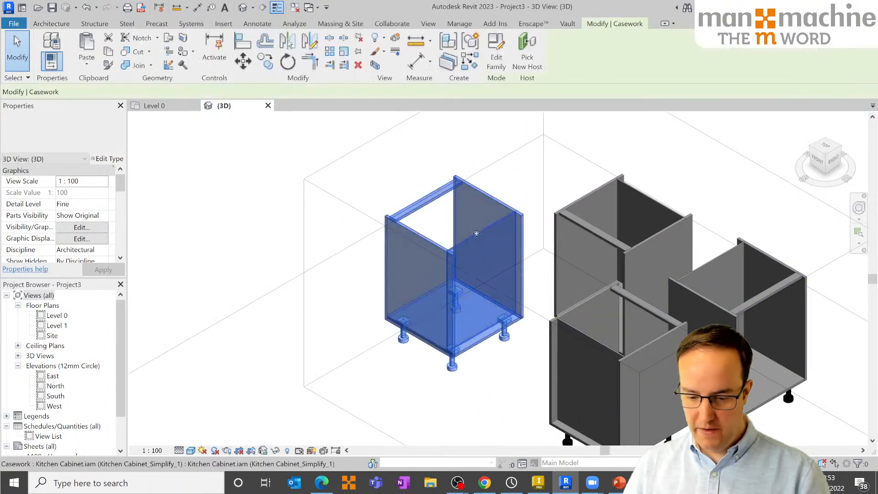
shift+middle_drag(474, 229, 471, 329)
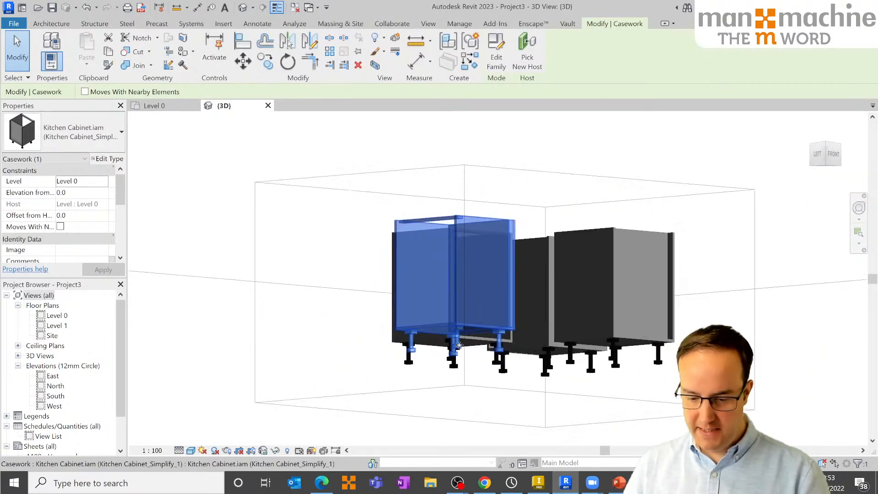
scroll(458, 343, up, 3)
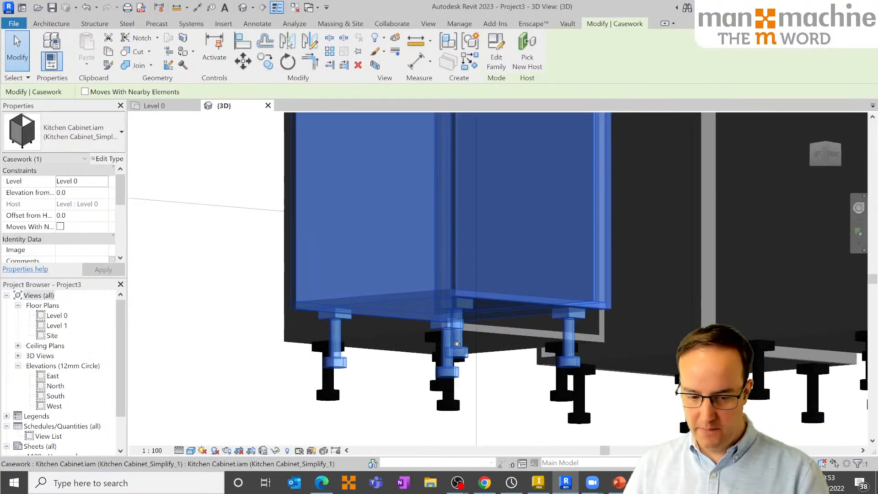
click(109, 159)
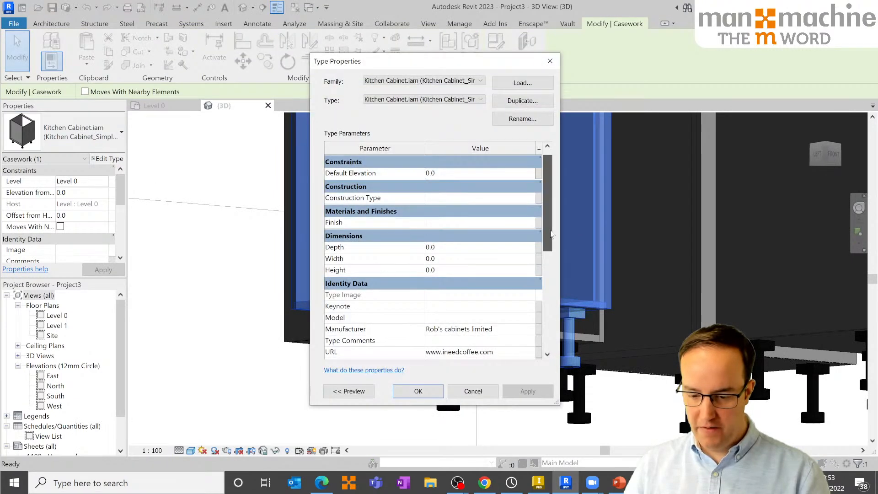
scroll(547, 229, down, 3)
click(459, 207)
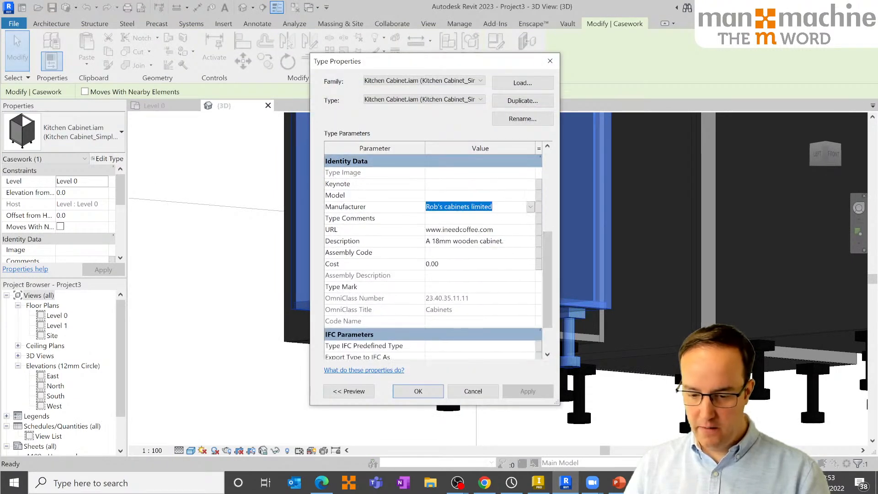
click(503, 234)
click(510, 243)
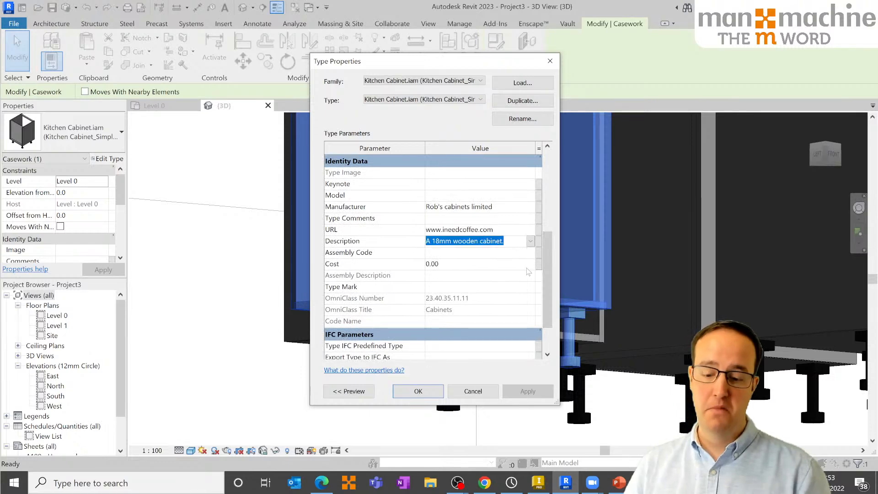
click(550, 61)
Examine the four placed cabinets and their legs from different angles in the 3D view
scroll(440, 348, up, 3)
ctrl+middle_drag(440, 347, 439, 316)
scroll(438, 313, up, 3)
scroll(437, 313, down, 5)
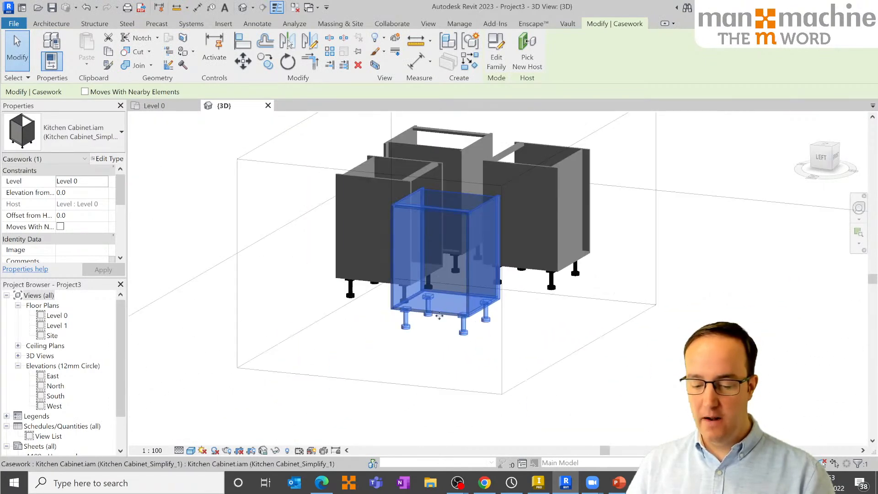
click(593, 326)
shift+middle_drag(594, 324, 576, 370)
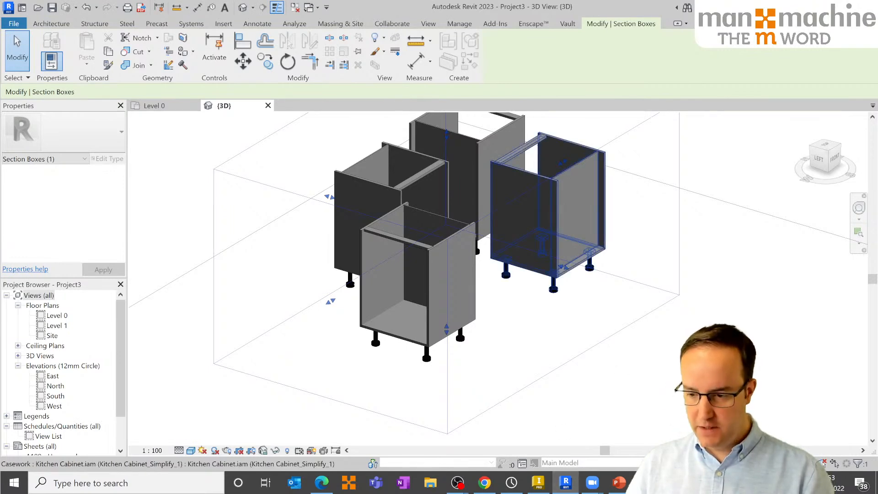
Switch to Inventor and finish the BIM Content environment for the Kitchen Cabinet assembly
click(538, 482)
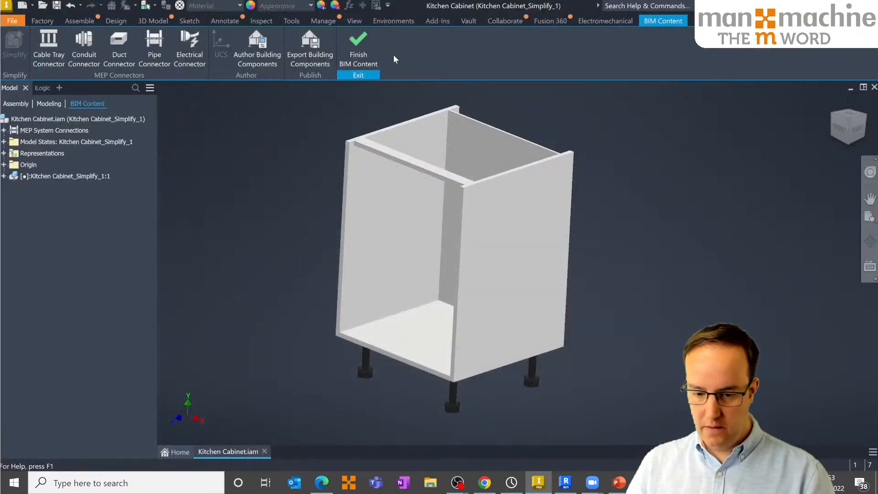
click(355, 48)
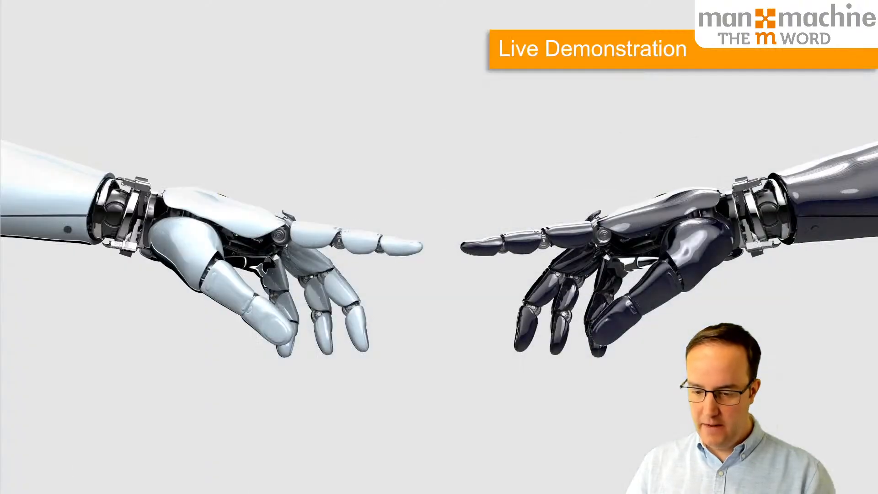
click(306, 167)
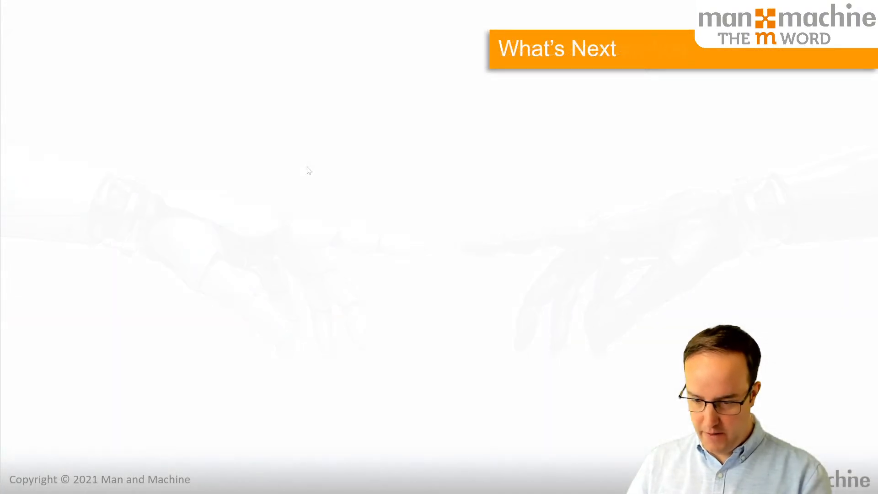
key(Left)
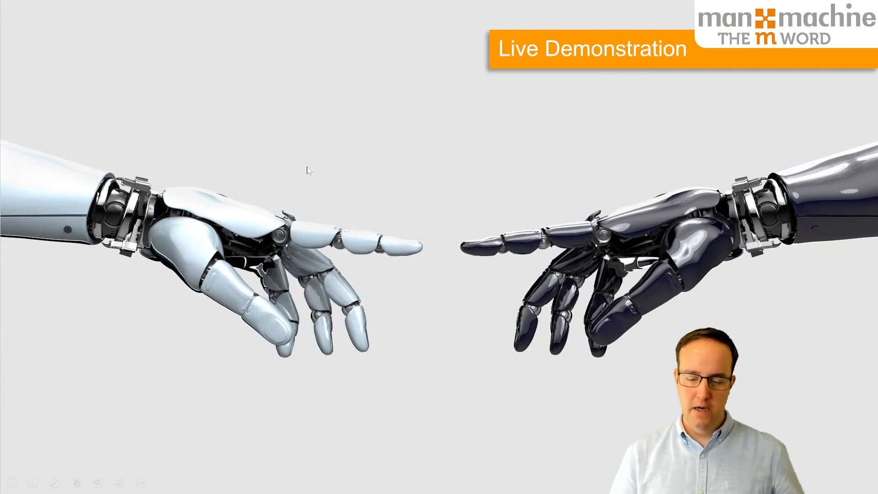